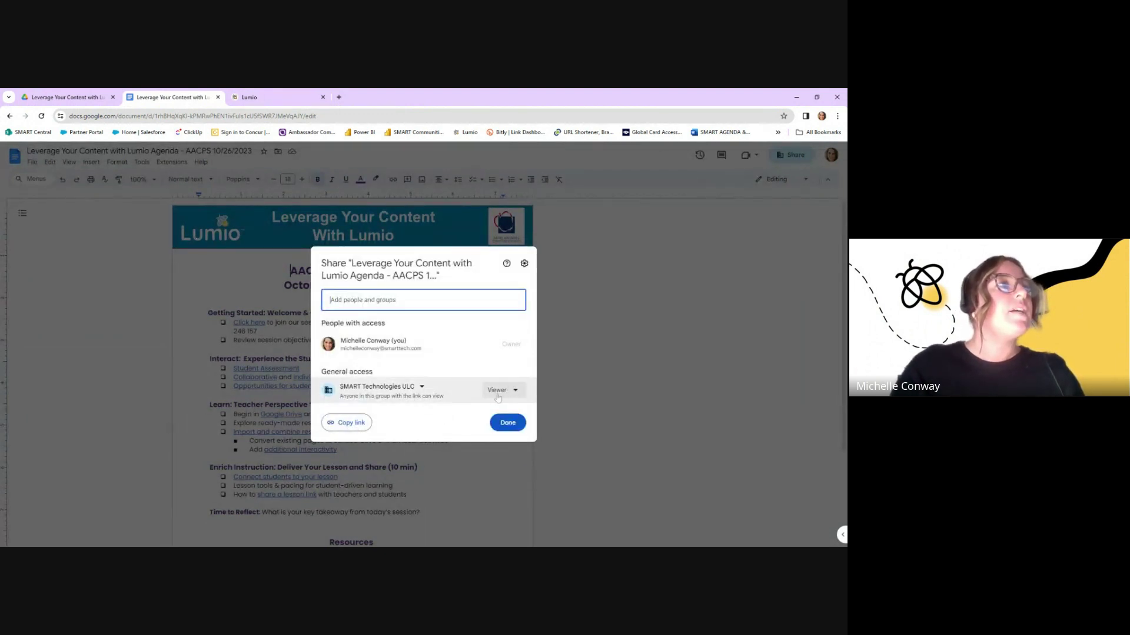
Set the agenda document's general access to anyone with the link as Viewer and copy its share link
{"action": "left_click", "coordinate": [415, 389]}
{"action": "left_click", "coordinate": [394, 463]}
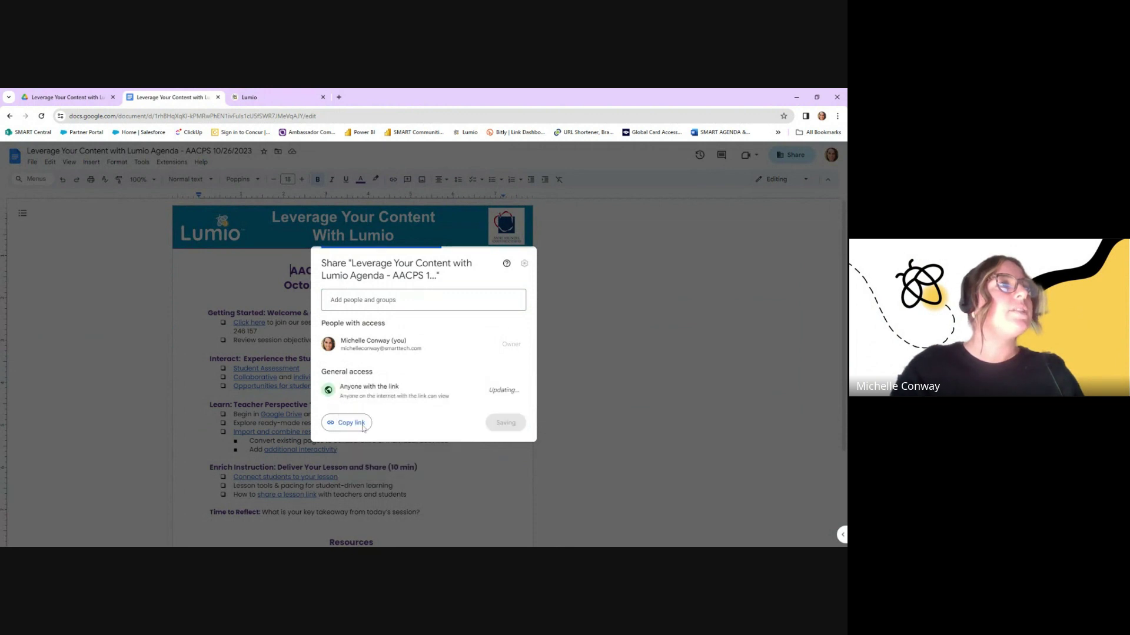
{"action": "left_click", "coordinate": [346, 423]}
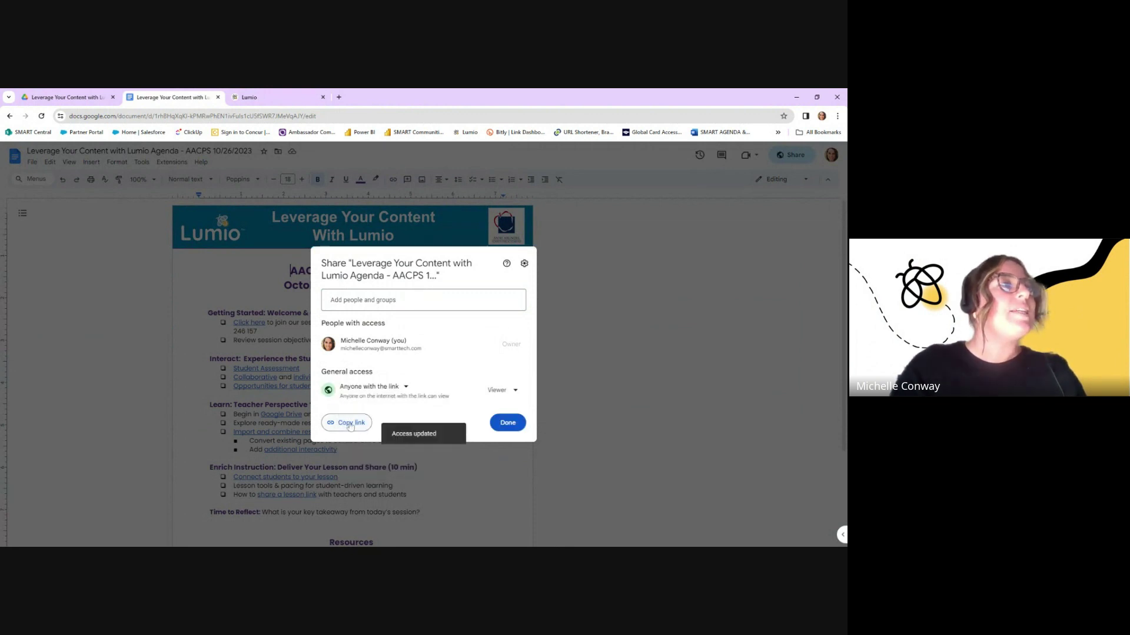
{"action": "left_click", "coordinate": [524, 428]}
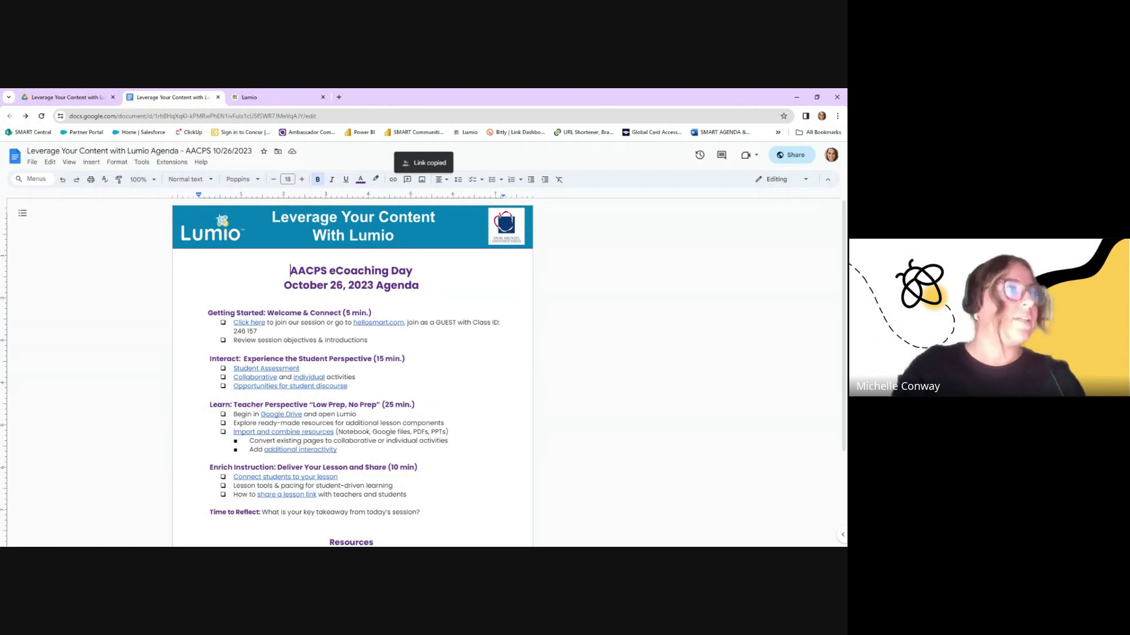
Switch to the Lumio lesson, advance past the Learning Goals page and start the Icebreaker activity for the class
{"action": "scroll", "coordinate": [352, 376], "scroll_direction": "down", "scroll_amount": 1}
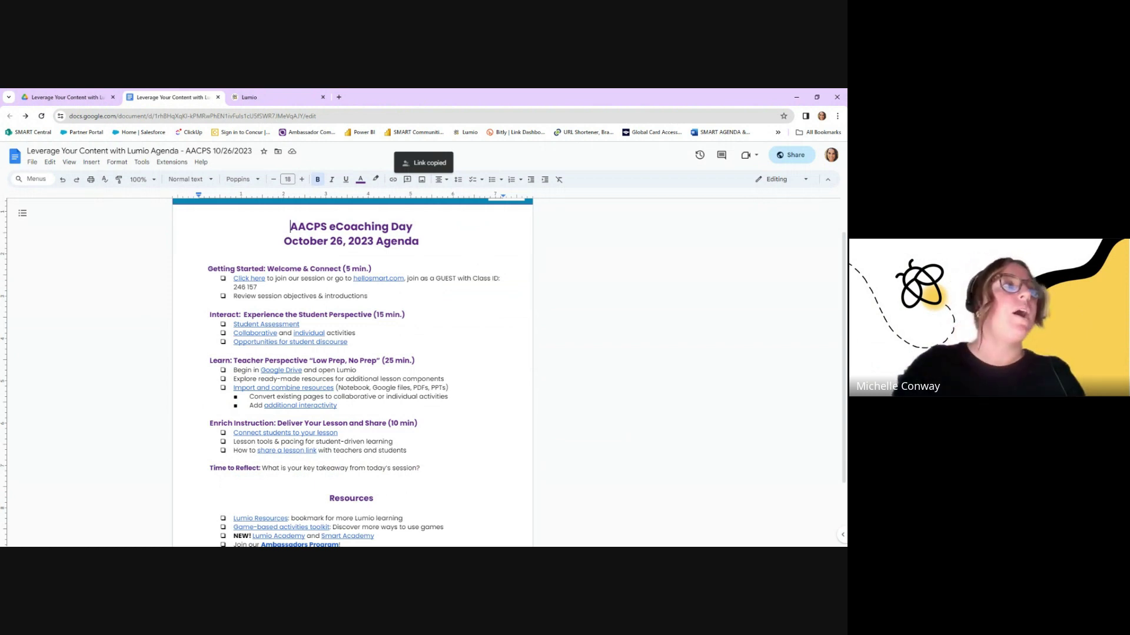
{"action": "scroll", "coordinate": [352, 377], "scroll_direction": "down", "scroll_amount": 1}
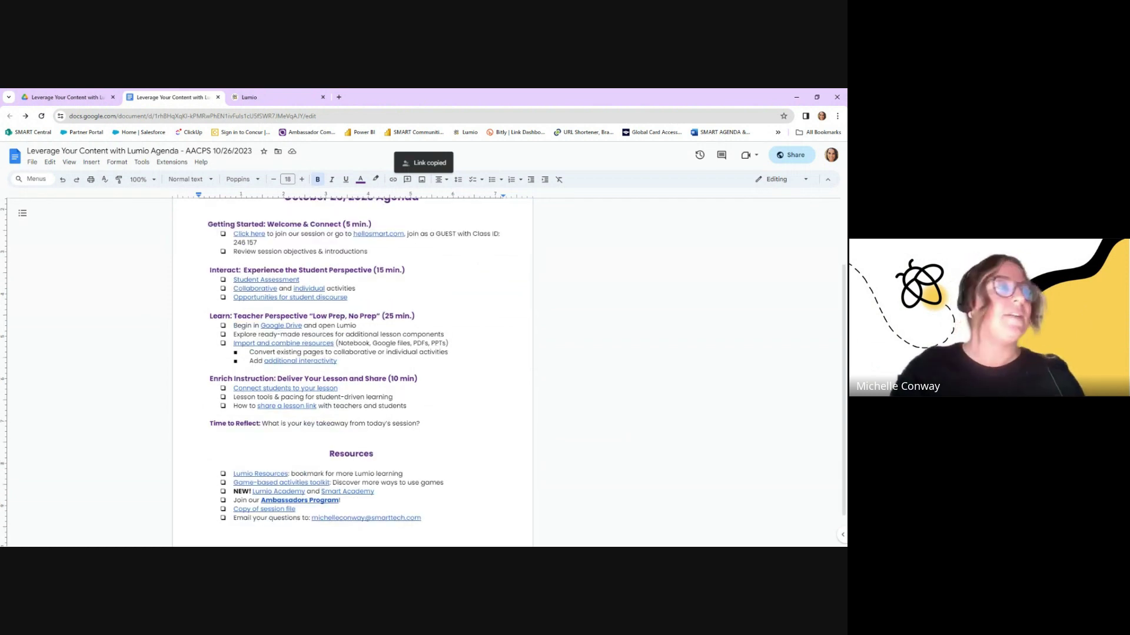
{"action": "scroll", "coordinate": [352, 376], "scroll_direction": "down", "scroll_amount": 1}
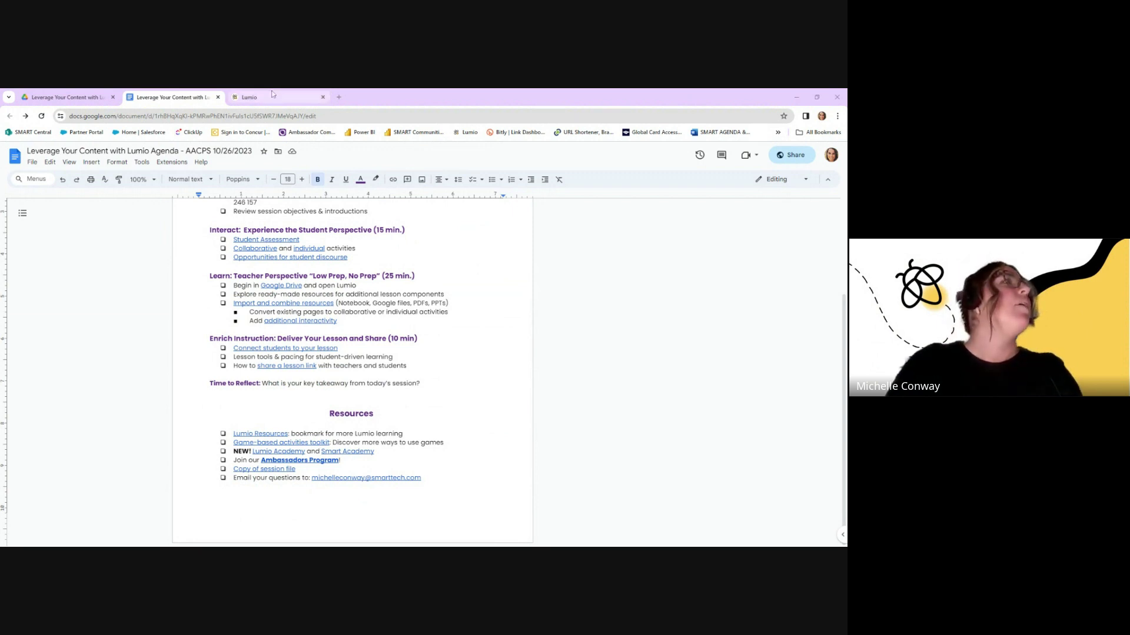
{"action": "key", "text": "ctrl+Tab"}
{"action": "left_click", "coordinate": [13, 531]}
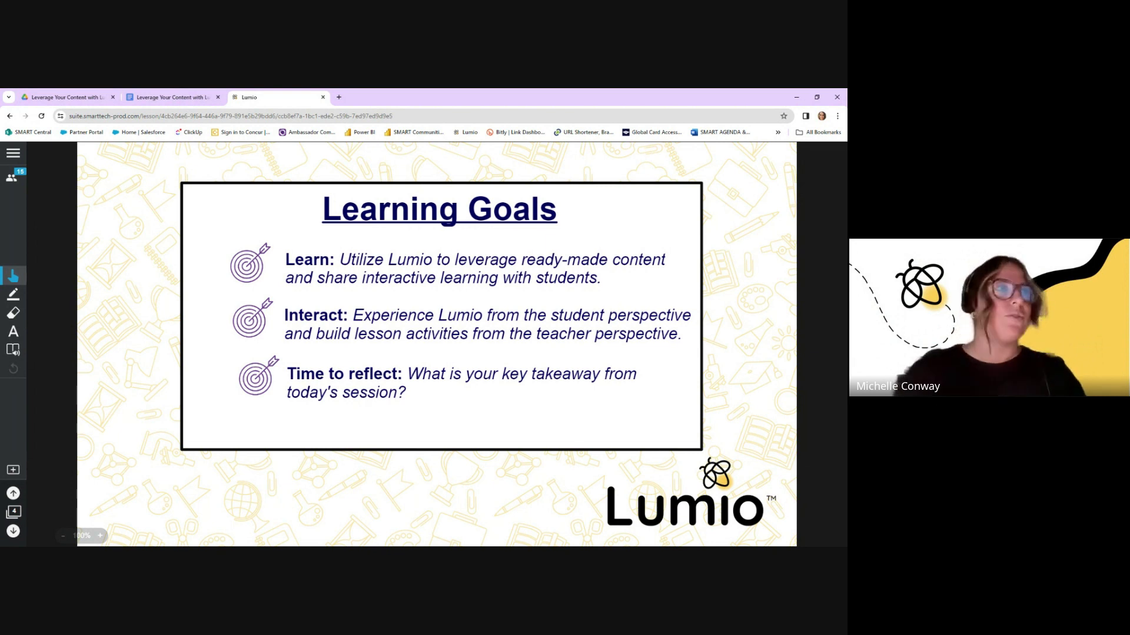
{"action": "left_click", "coordinate": [13, 531]}
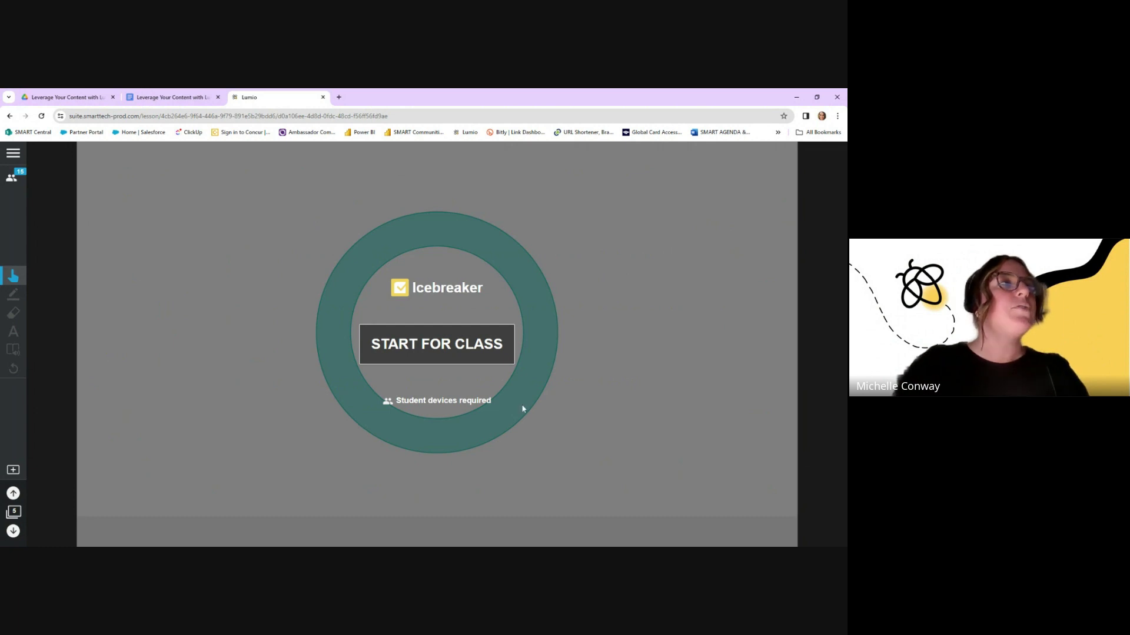
{"action": "left_click", "coordinate": [466, 353]}
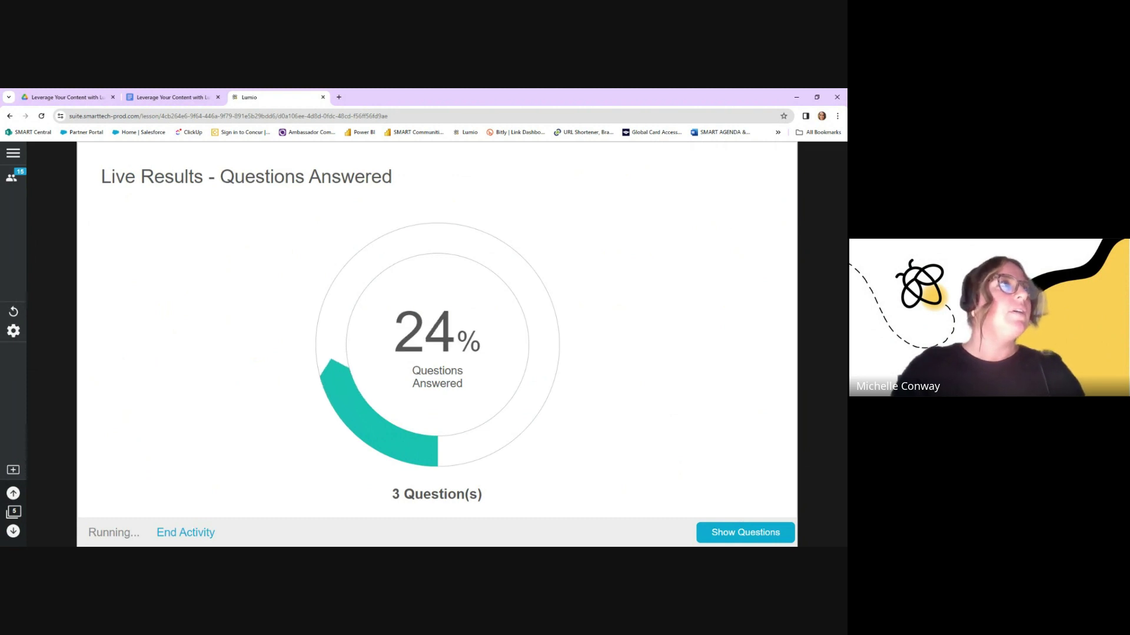
Show the Icebreaker responses for the content-area question and the live results for the Lumio comfort-level question
{"action": "left_click", "coordinate": [739, 534]}
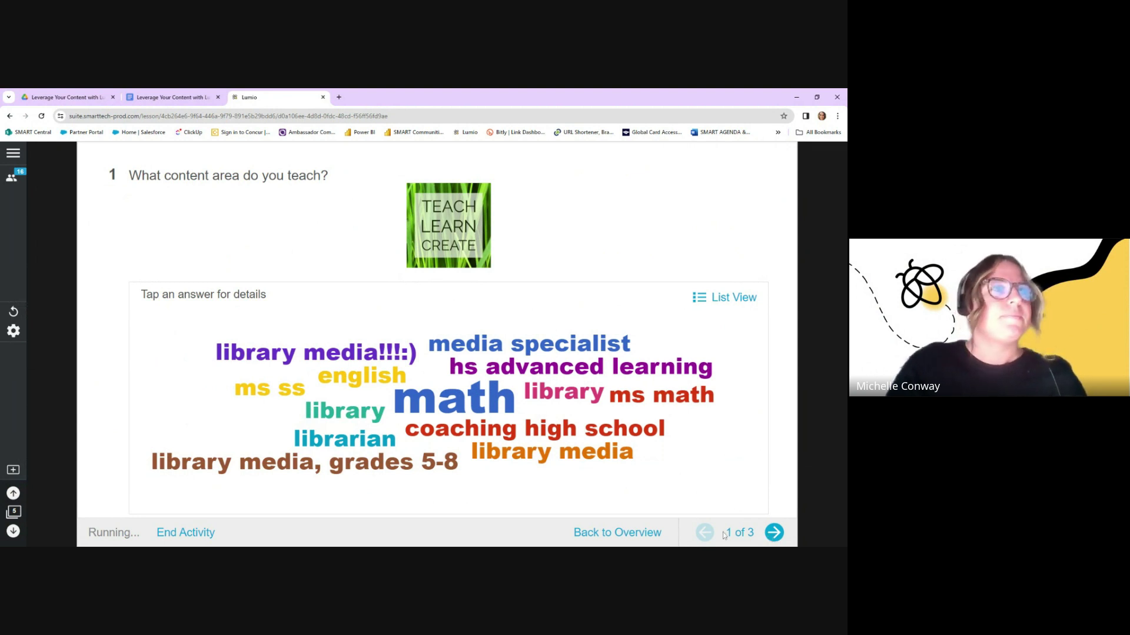
{"action": "left_click", "coordinate": [640, 532]}
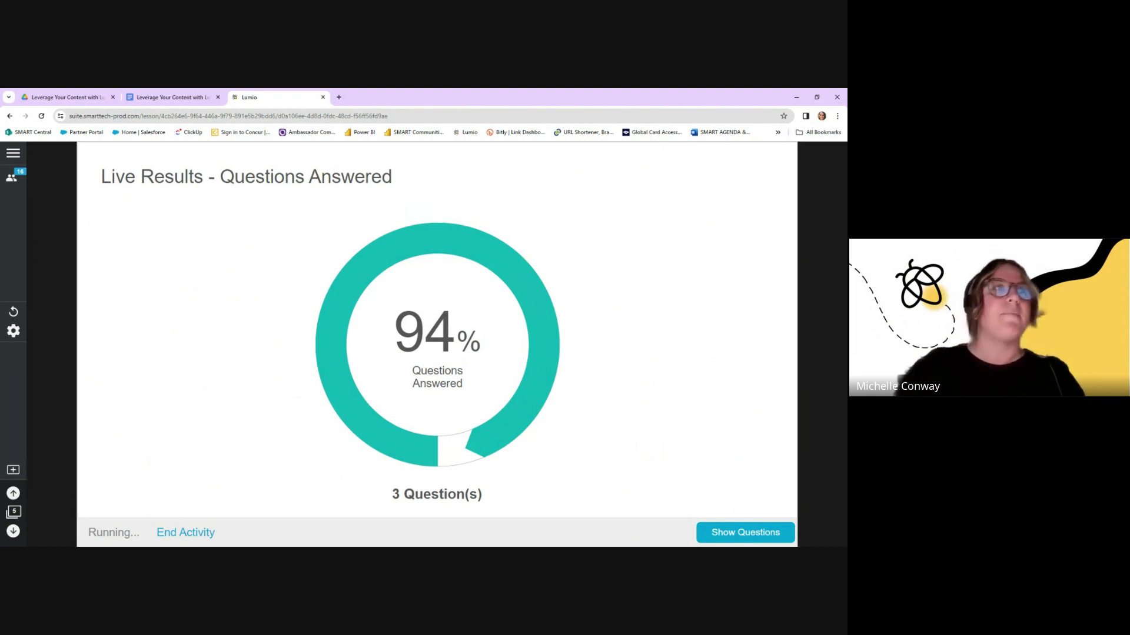
{"action": "left_click", "coordinate": [736, 532]}
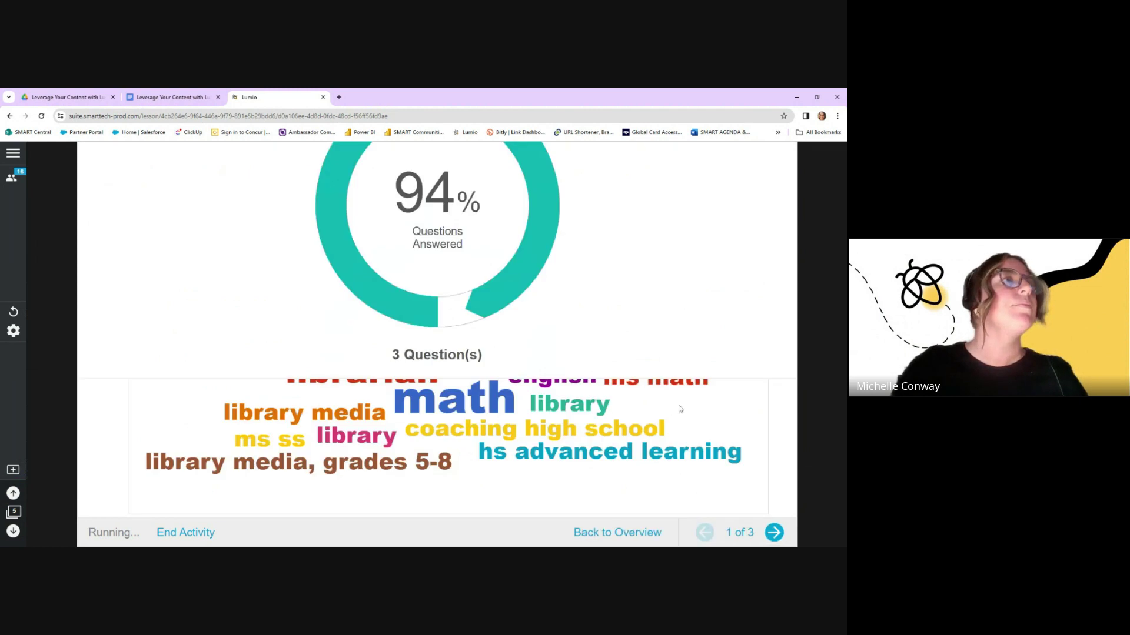
{"action": "left_click", "coordinate": [773, 532]}
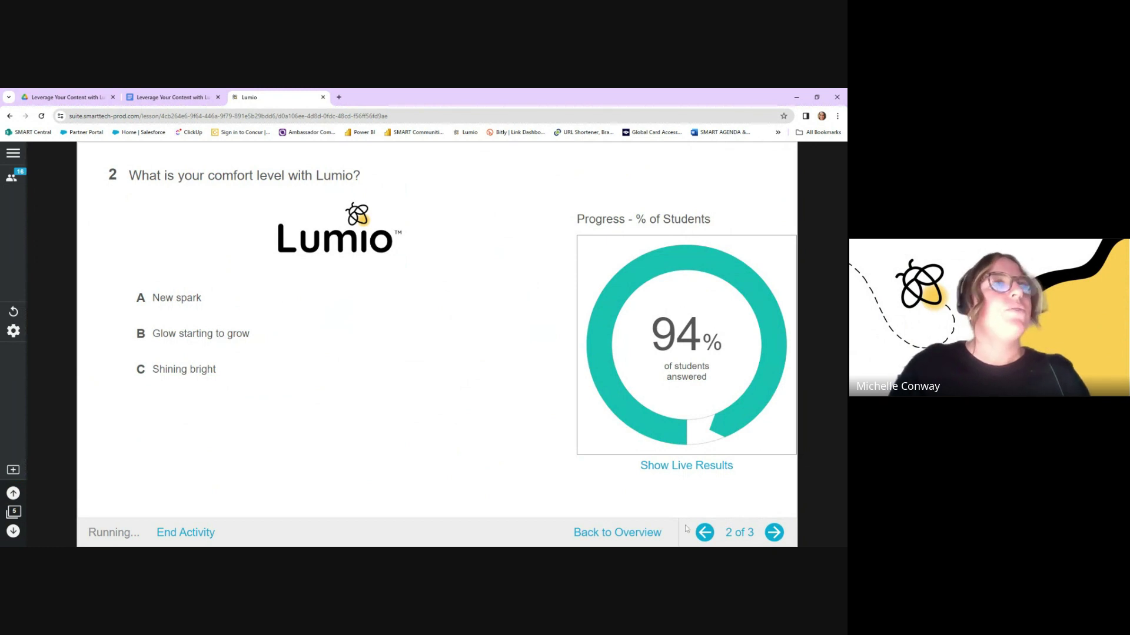
{"action": "left_click", "coordinate": [703, 473]}
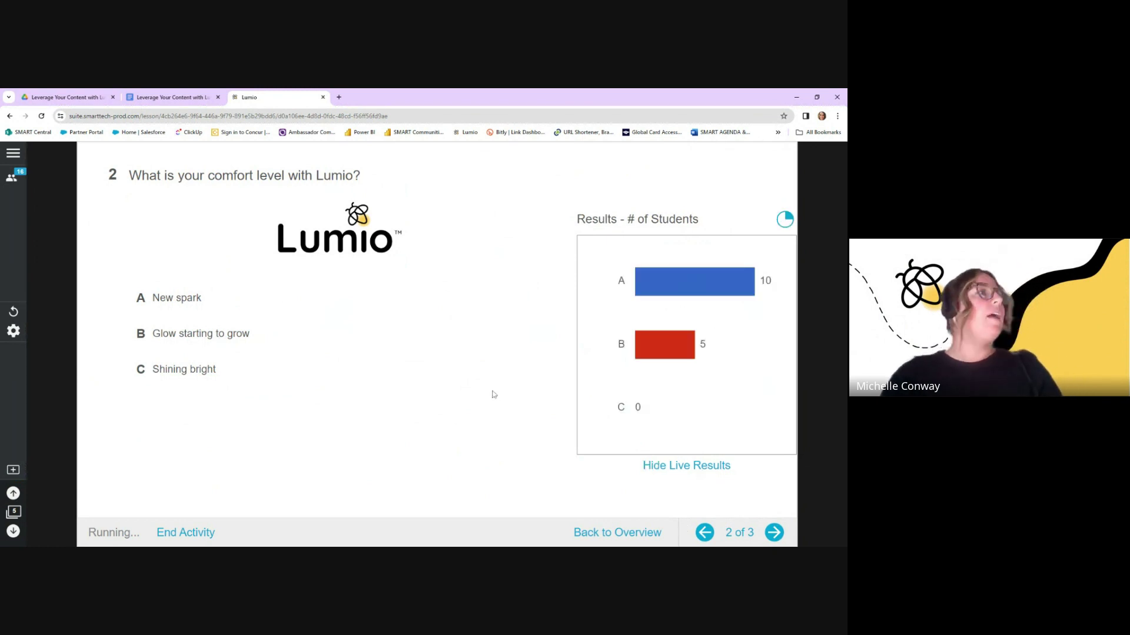
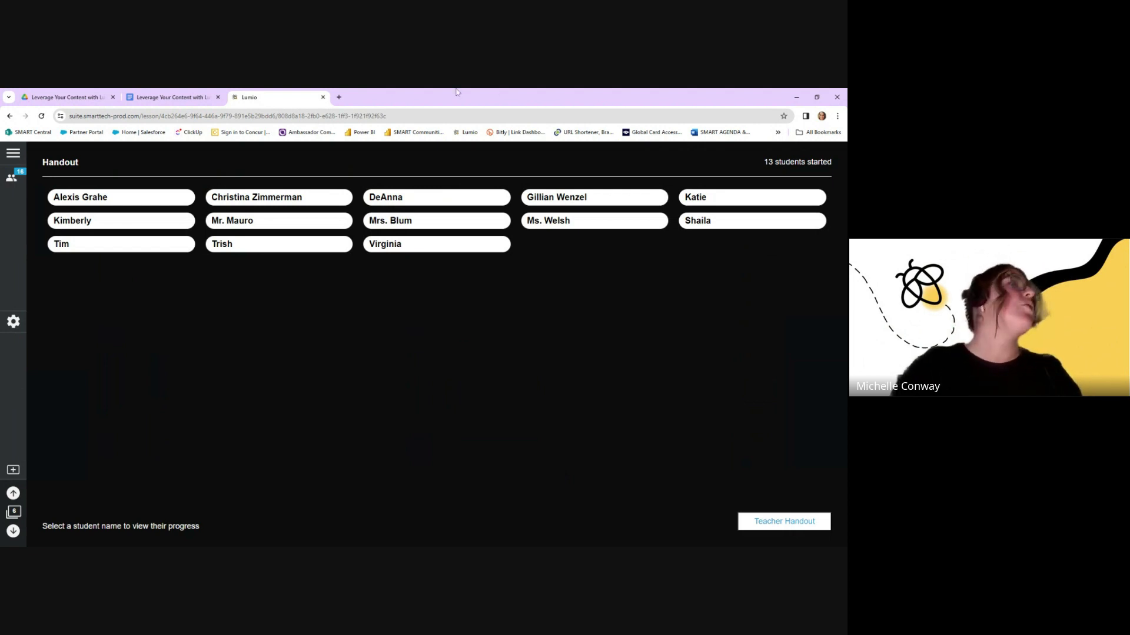
Open the first listed student's handout, try placing a text box under "I notice", and return to the student list
{"action": "left_click", "coordinate": [167, 201]}
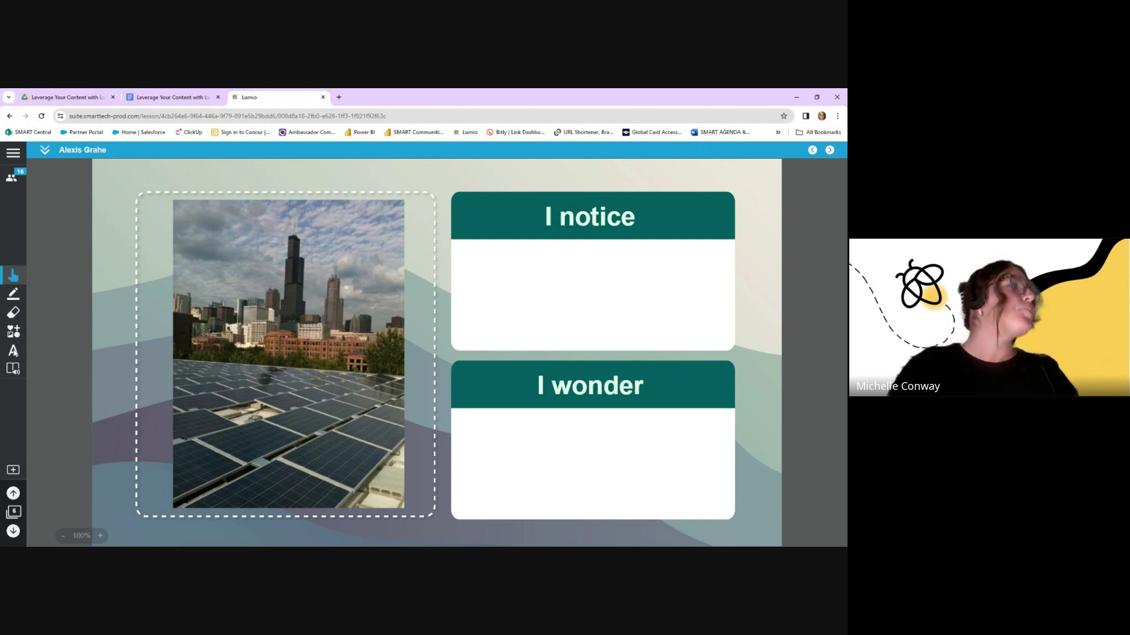
{"action": "left_click", "coordinate": [14, 352]}
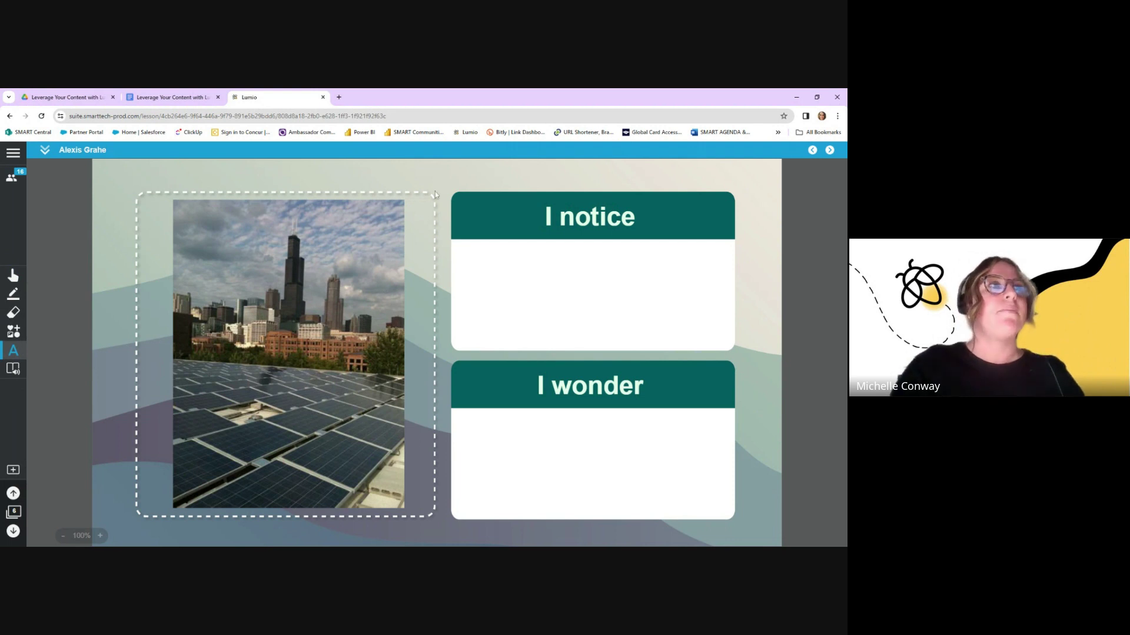
{"action": "left_click", "coordinate": [479, 258]}
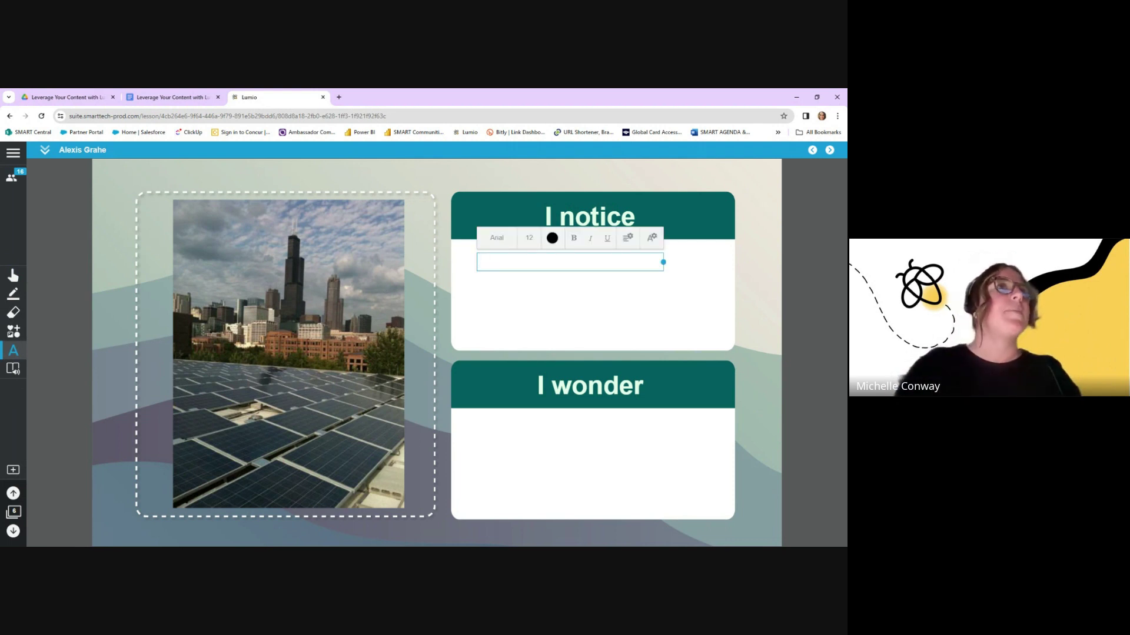
{"action": "left_click", "coordinate": [793, 263]}
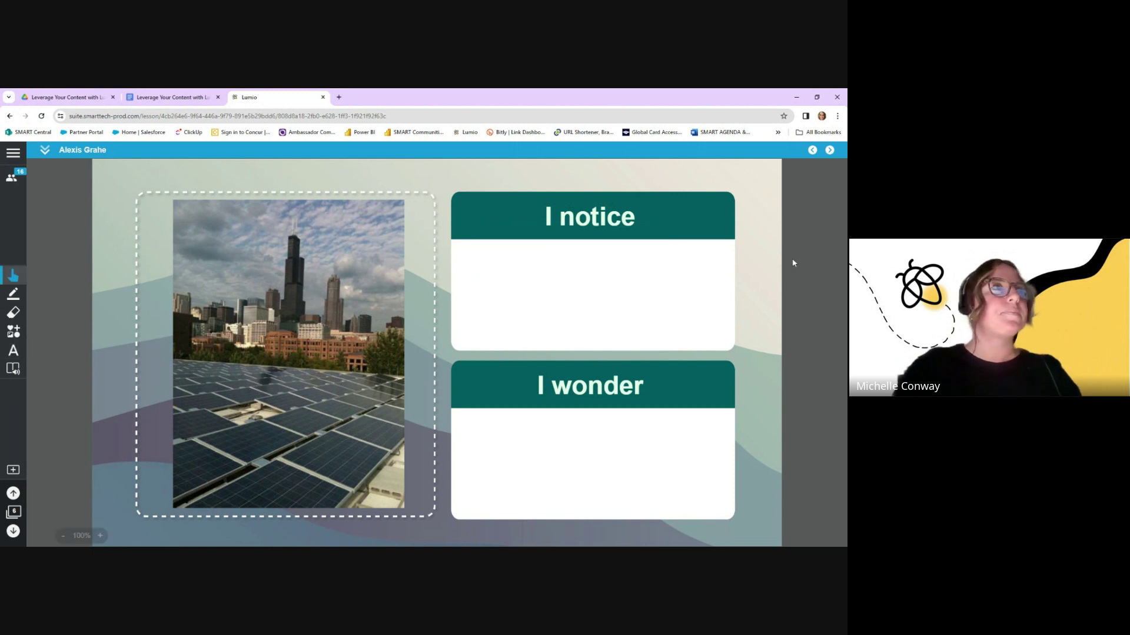
{"action": "left_click", "coordinate": [18, 336]}
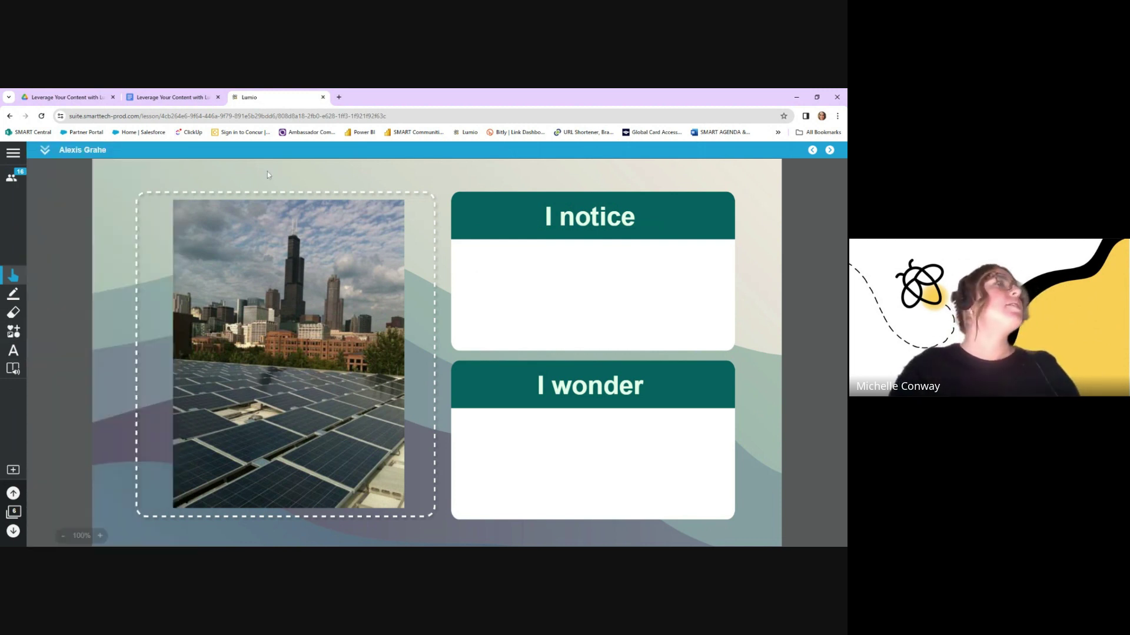
{"action": "left_click", "coordinate": [45, 150]}
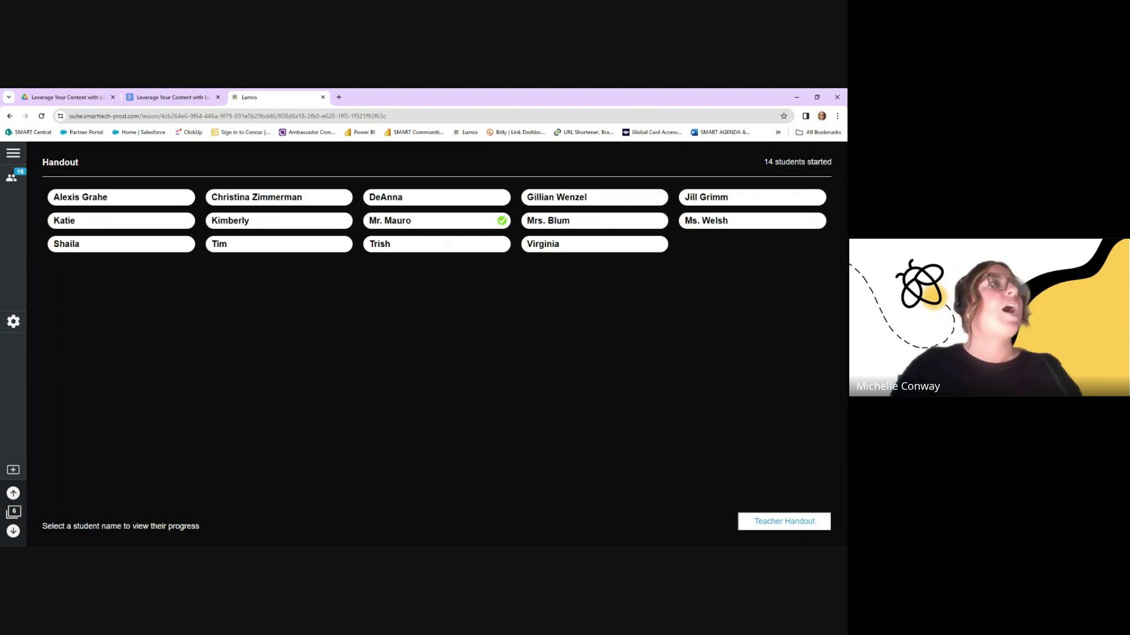
Review several students' "I notice" and "I wonder" responses in their handouts and return to the student list
{"action": "left_click", "coordinate": [453, 221]}
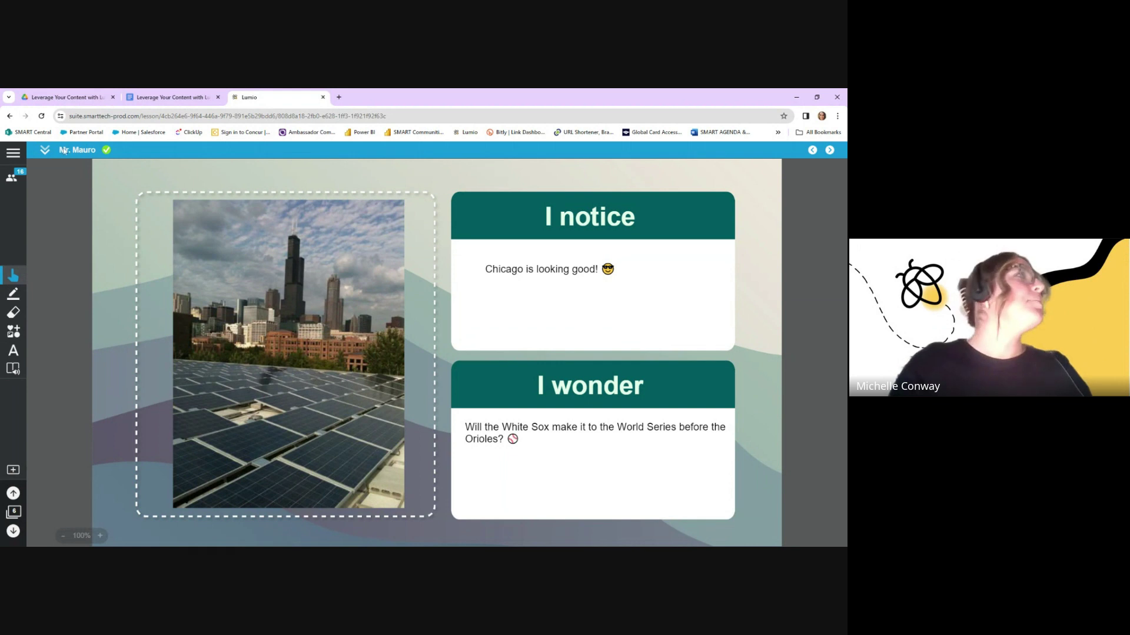
{"action": "left_click", "coordinate": [44, 151]}
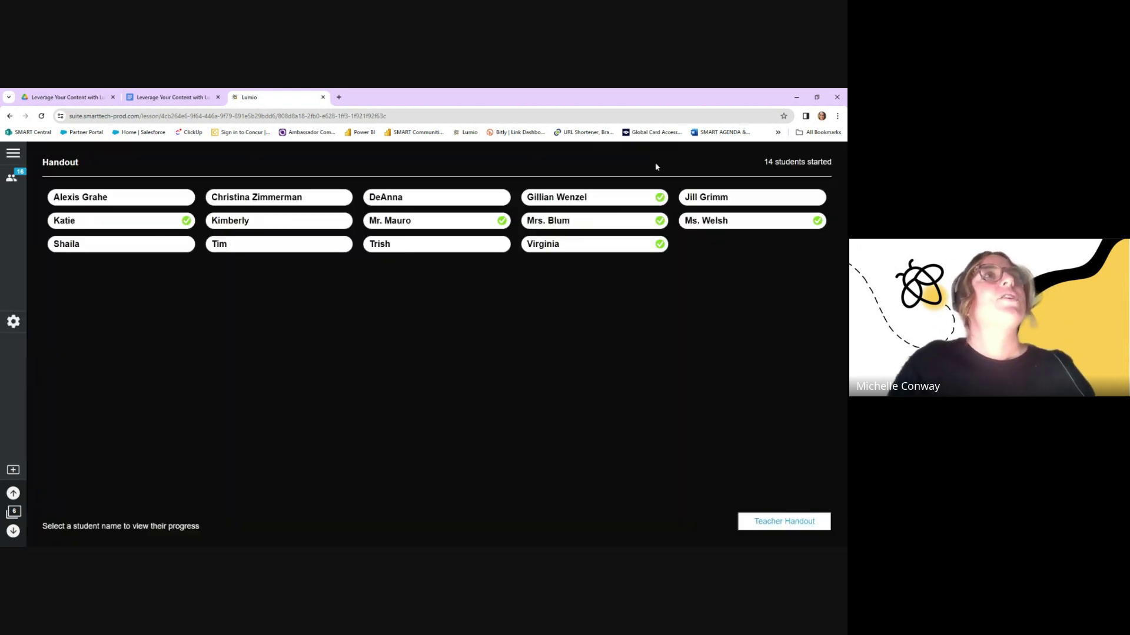
{"action": "left_click", "coordinate": [645, 200]}
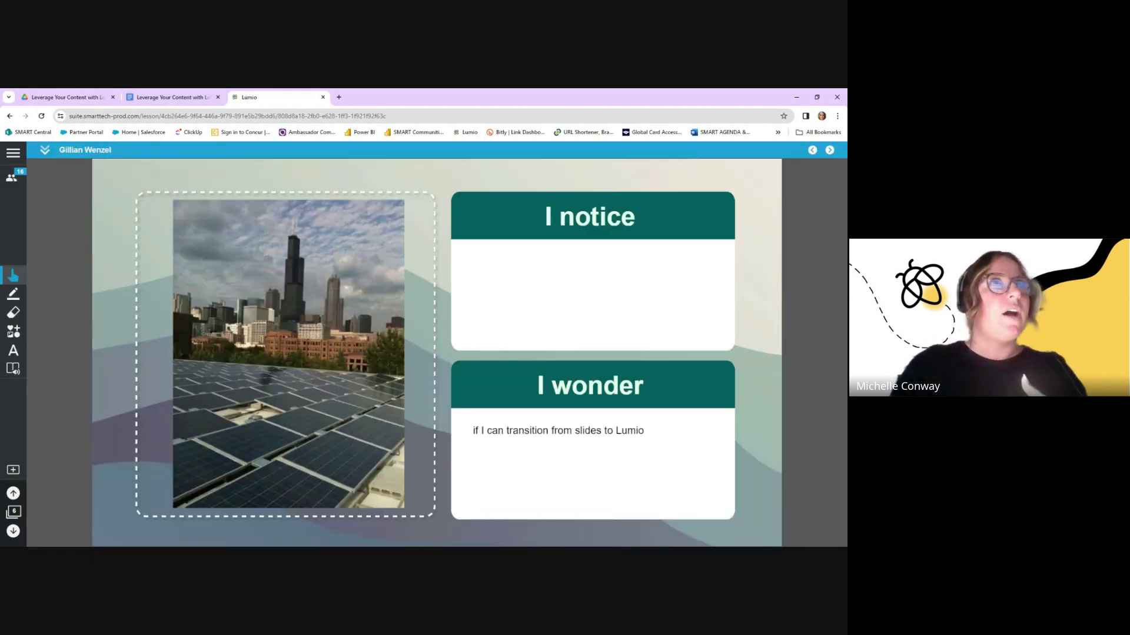
{"action": "left_click", "coordinate": [46, 152]}
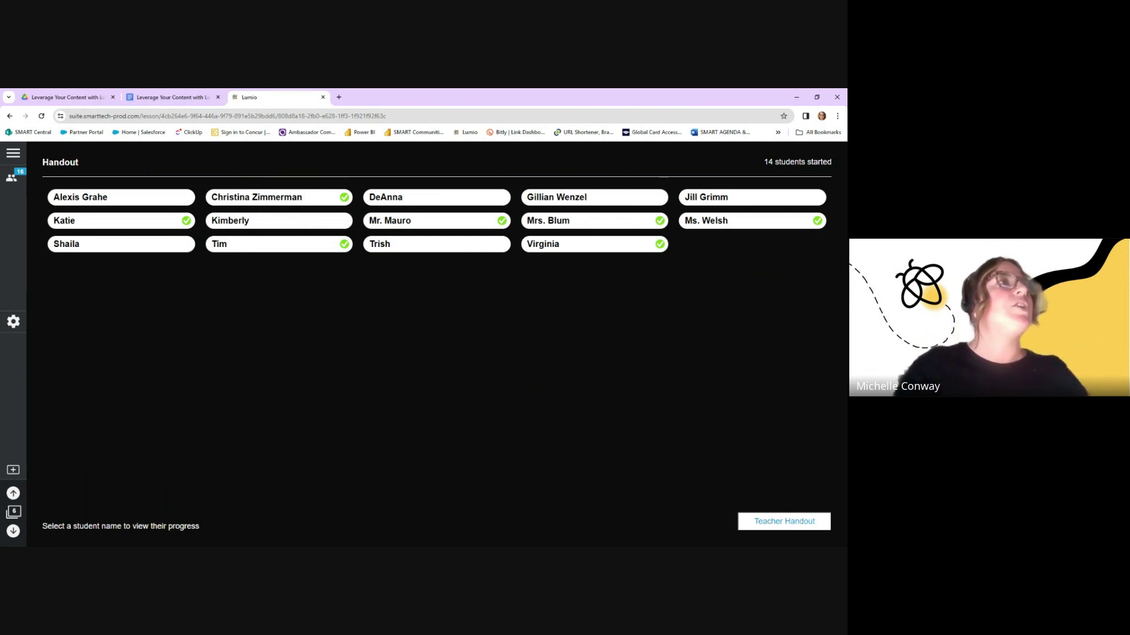
{"action": "left_click", "coordinate": [317, 200]}
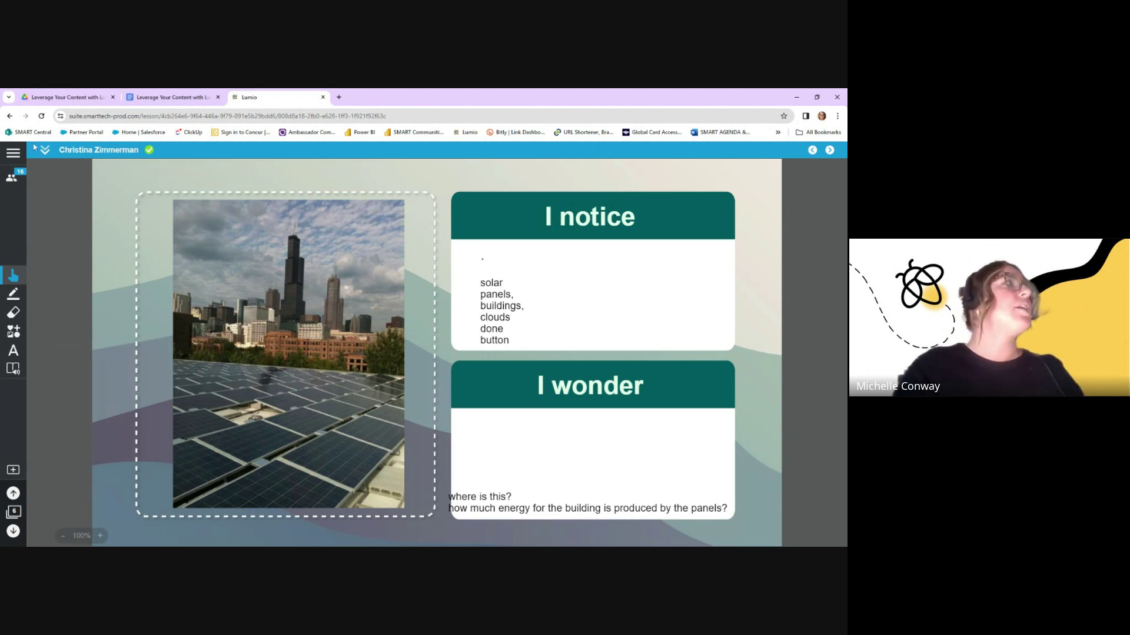
{"action": "left_click", "coordinate": [829, 151]}
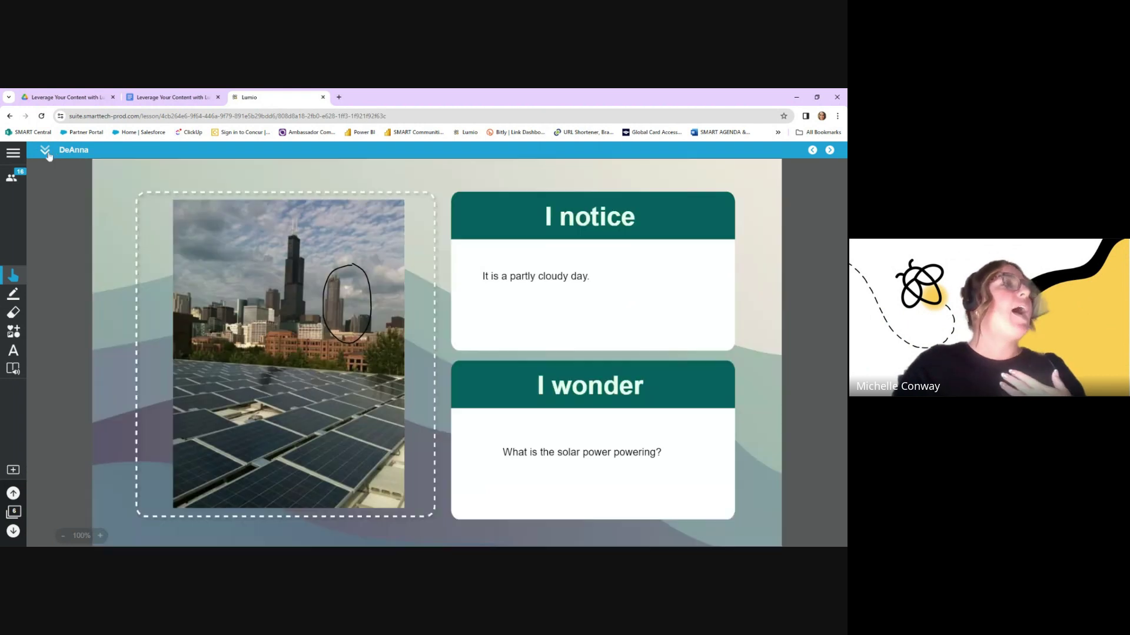
{"action": "left_click", "coordinate": [46, 151]}
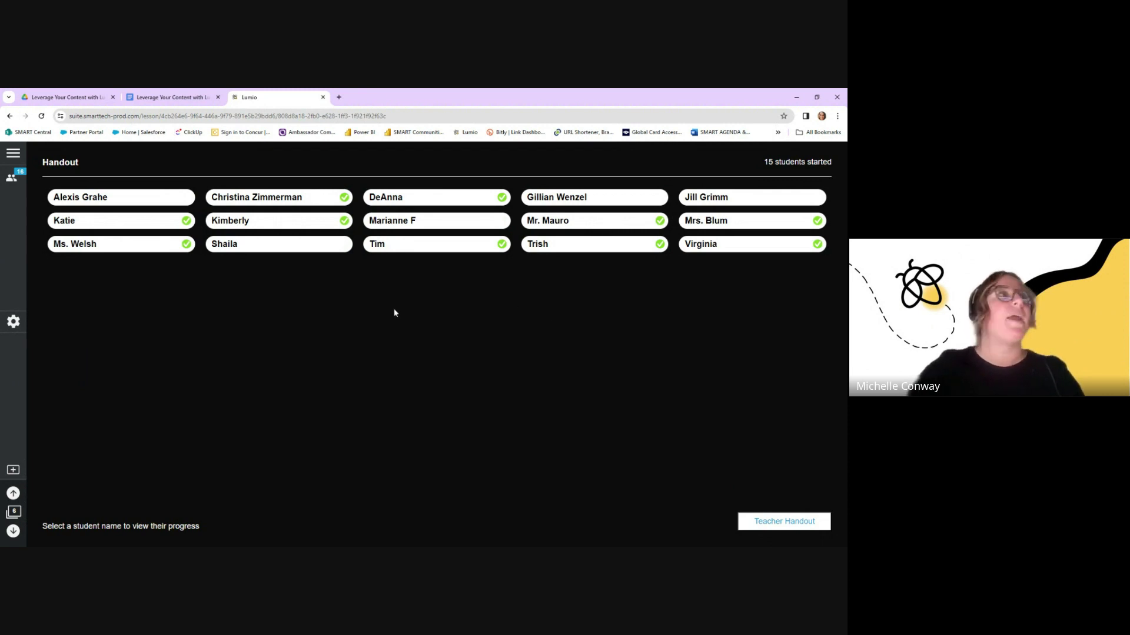
Advance to the PDF Article page and open its teacher handout from the student progress view
{"action": "left_click", "coordinate": [13, 531]}
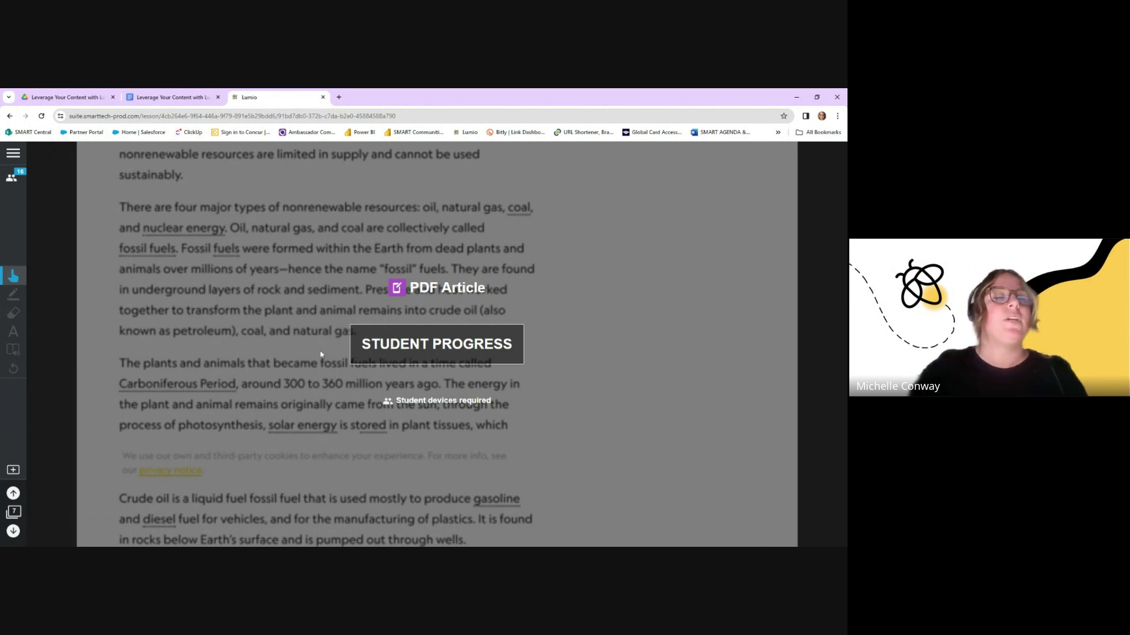
{"action": "left_click", "coordinate": [422, 360]}
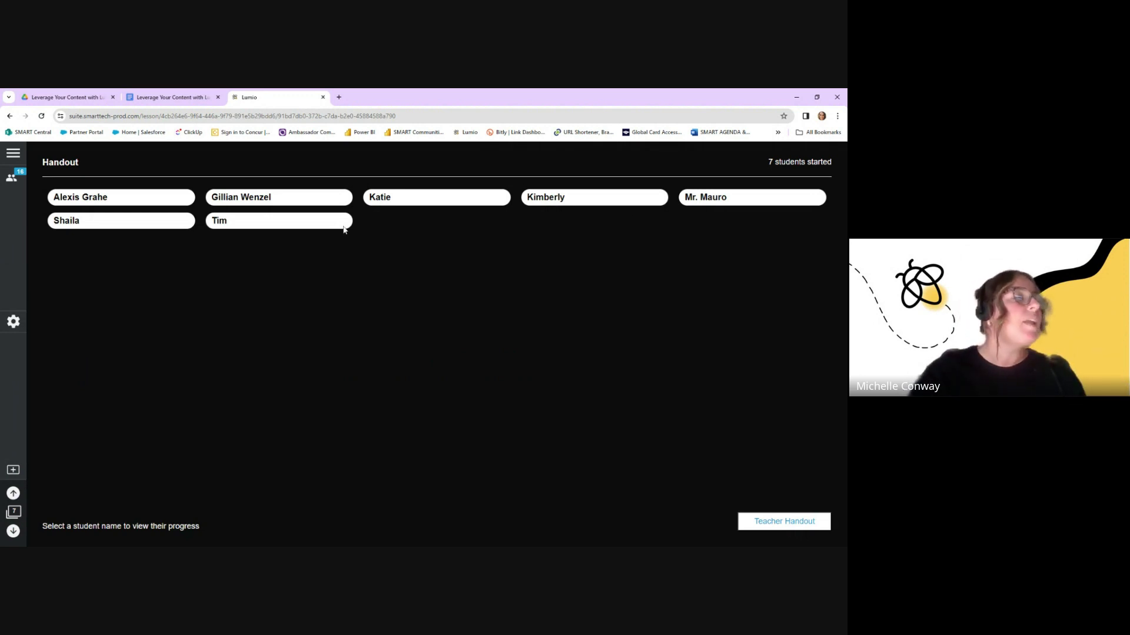
{"action": "left_click", "coordinate": [788, 525]}
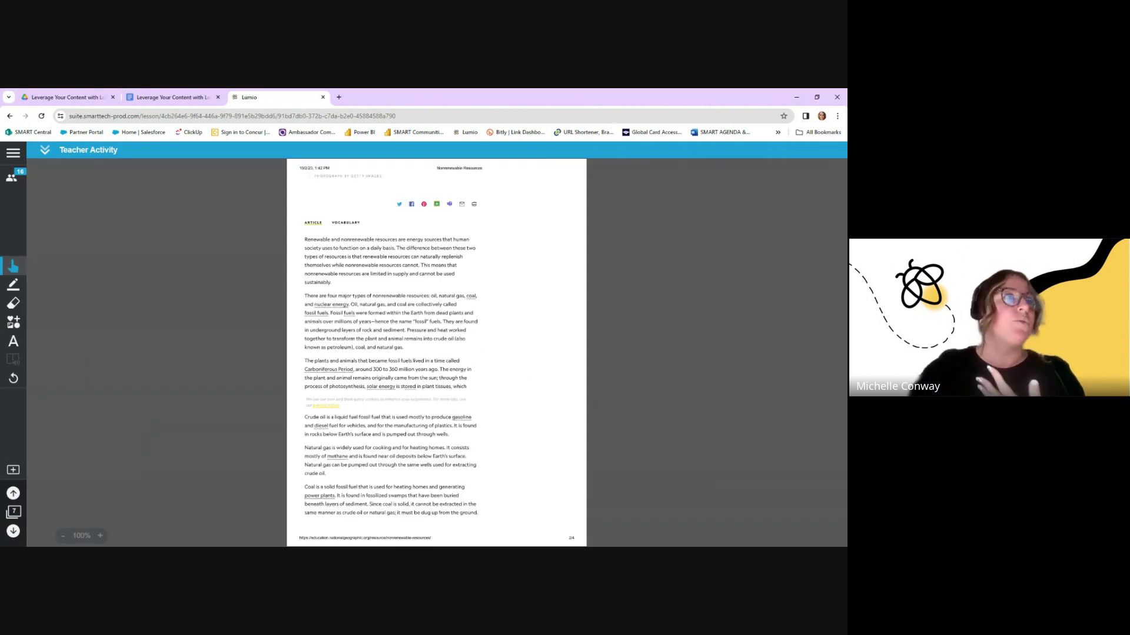
Highlight the opening words of the article's first paragraph in yellow with the highlighter
{"action": "left_click", "coordinate": [13, 286]}
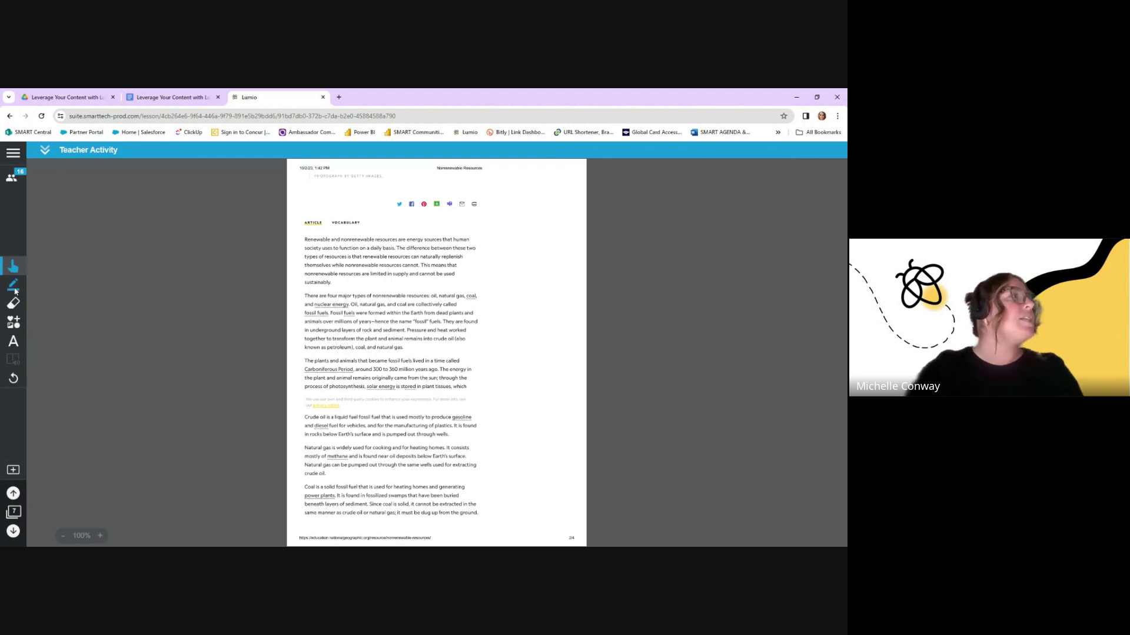
{"action": "left_click", "coordinate": [60, 268]}
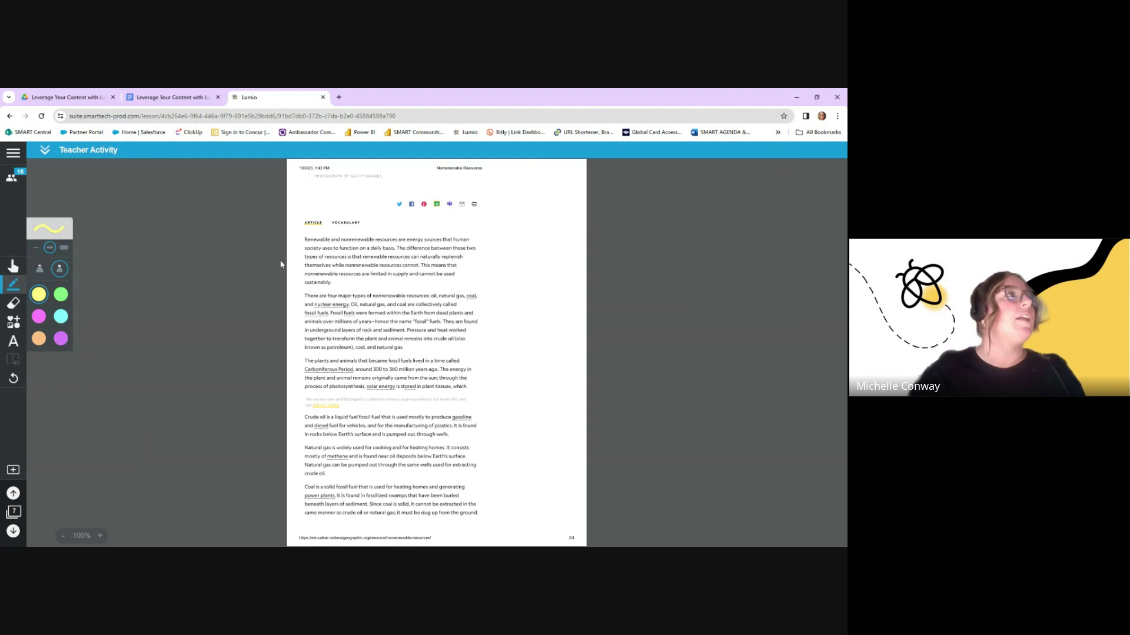
{"action": "left_click", "coordinate": [40, 272]}
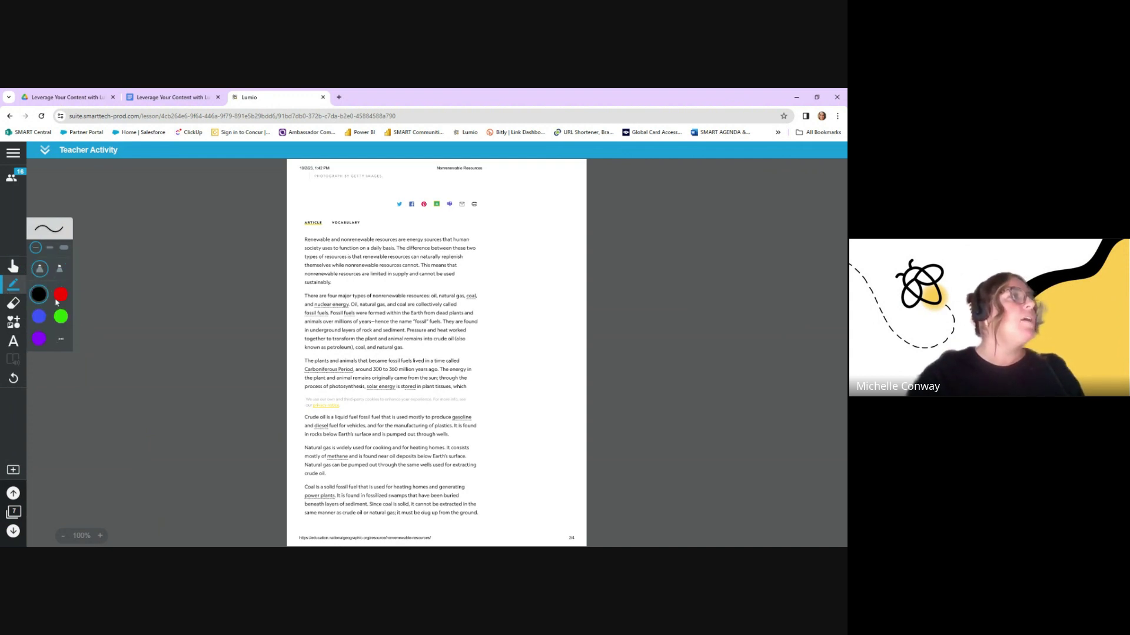
{"action": "left_click", "coordinate": [58, 270]}
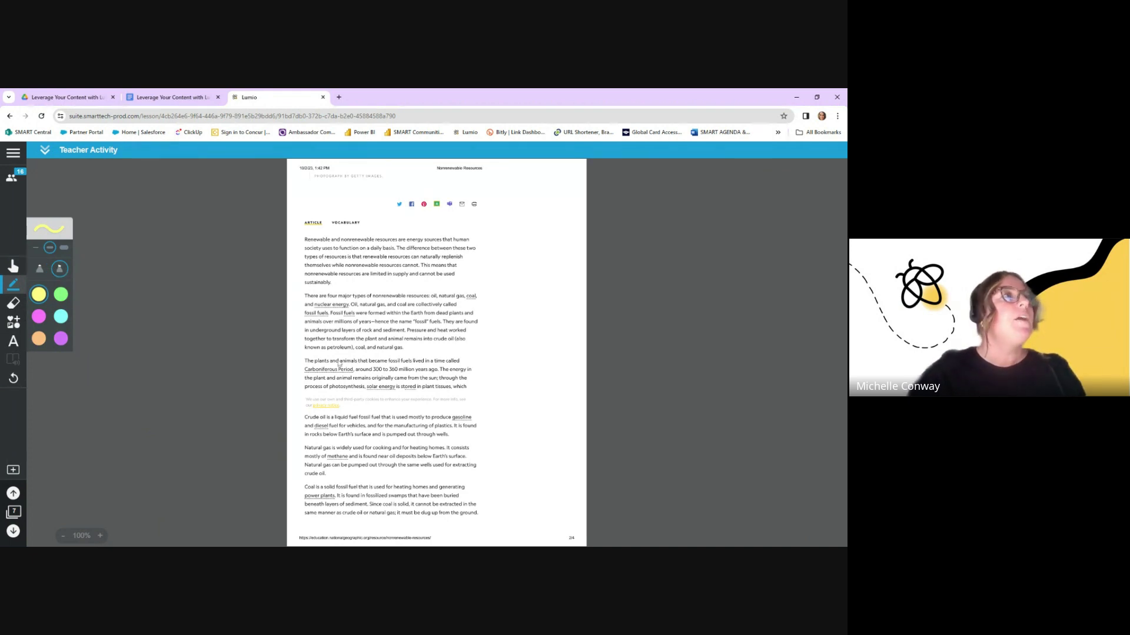
{"action": "left_click_drag", "start_coordinate": [304, 240], "coordinate": [356, 241]}
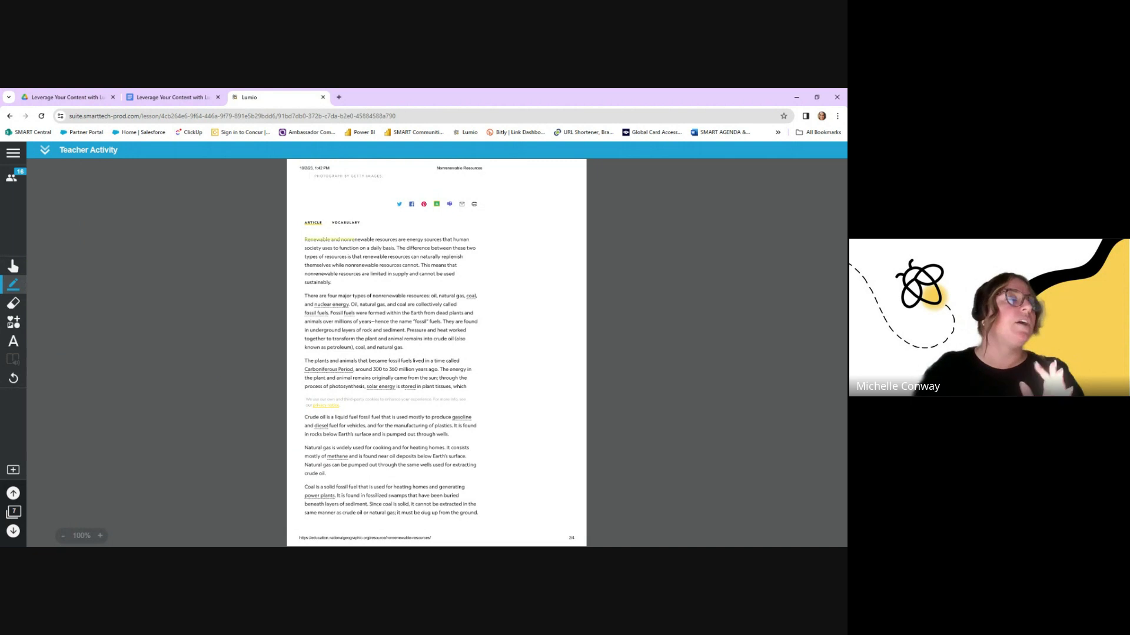
Add the text note "ahah moments. I didn't know that!" and place it in the blank margin beside the article's first paragraph
{"action": "left_click", "coordinate": [13, 341]}
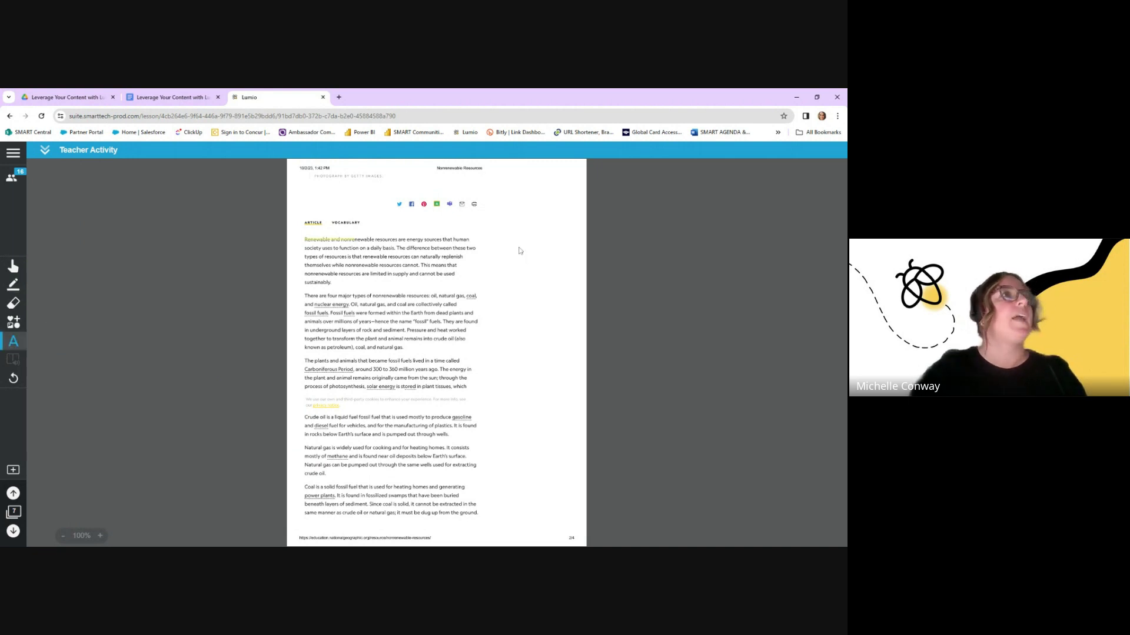
{"action": "left_click", "coordinate": [397, 248]}
{"action": "type", "text": "abandonment"}
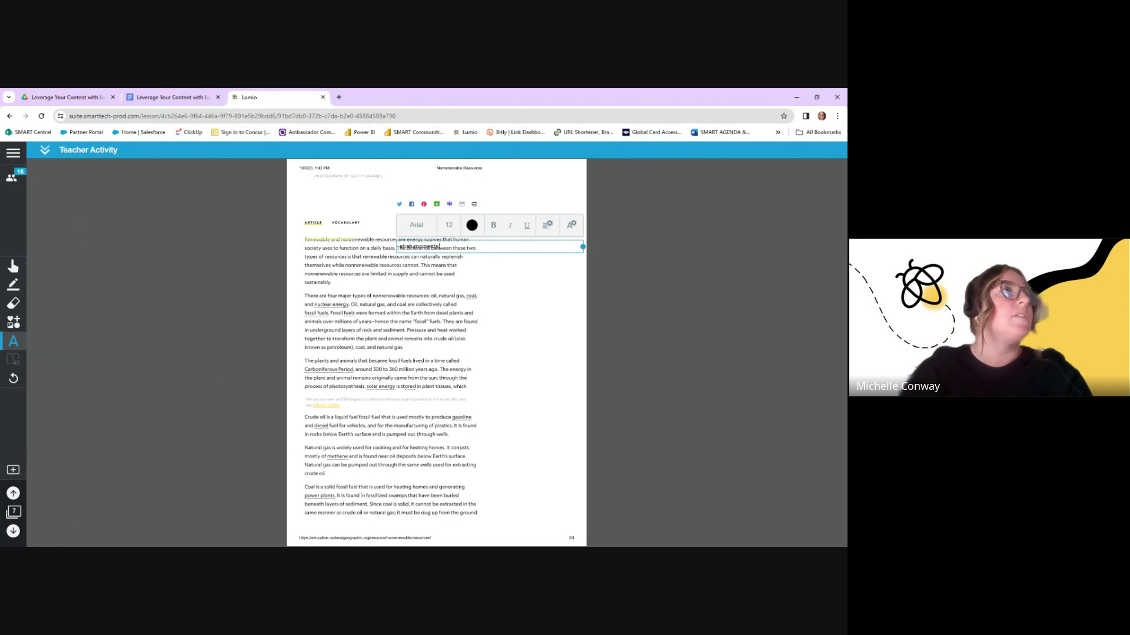
{"action": "type", "text": ". I didn't k"}
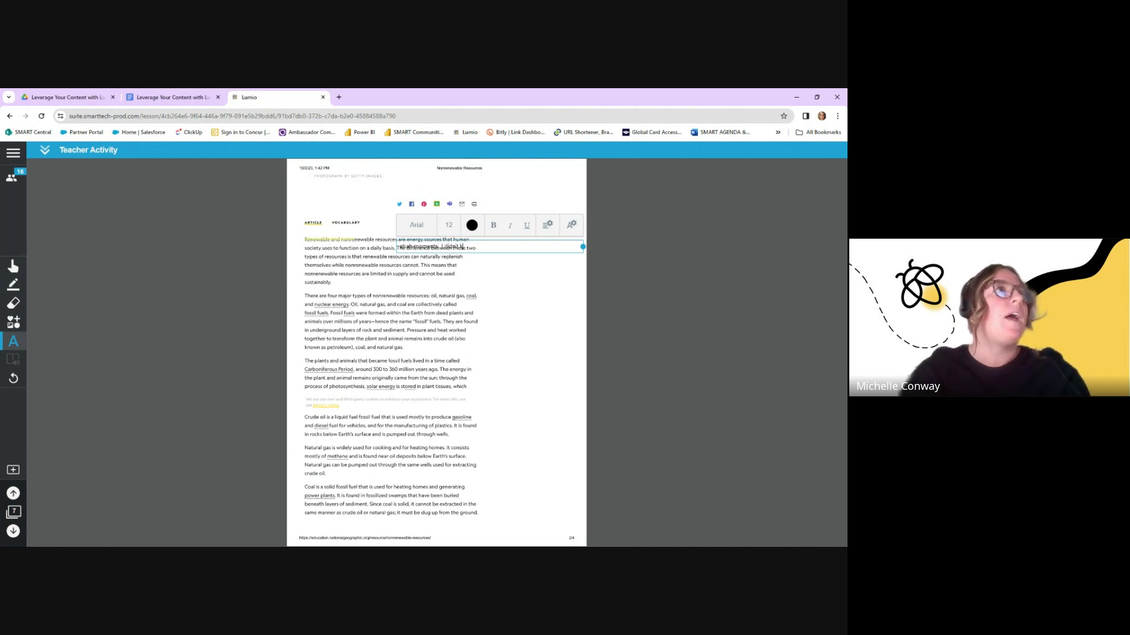
{"action": "type", "text": "now that"}
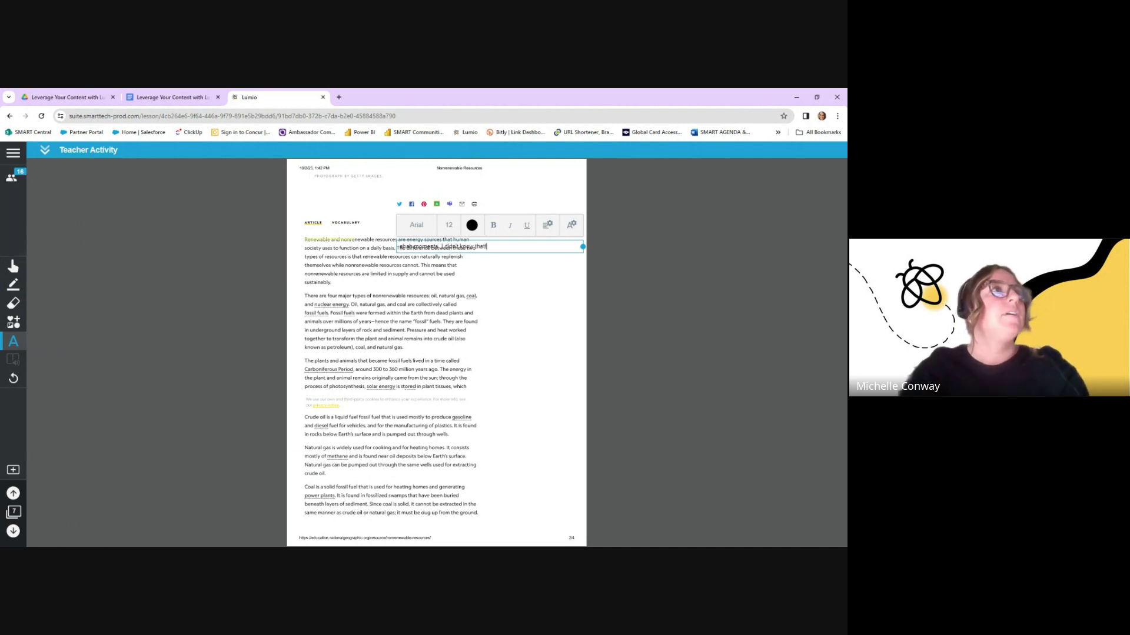
{"action": "left_click", "coordinate": [561, 276]}
{"action": "left_click_drag", "start_coordinate": [489, 250], "coordinate": [569, 251]}
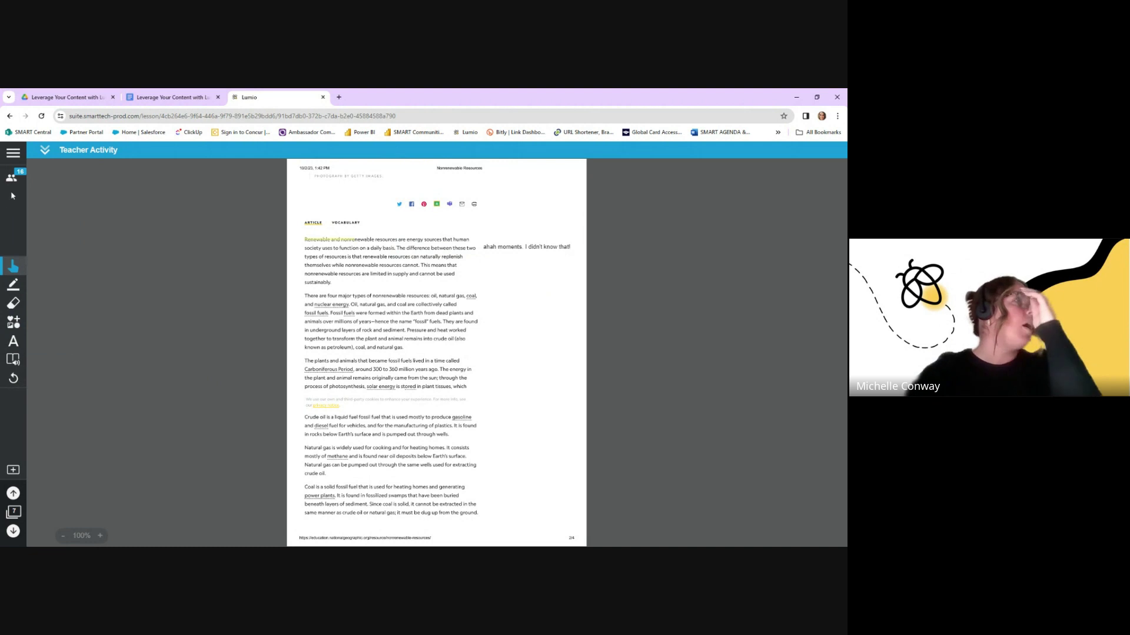
{"action": "left_click", "coordinate": [14, 324]}
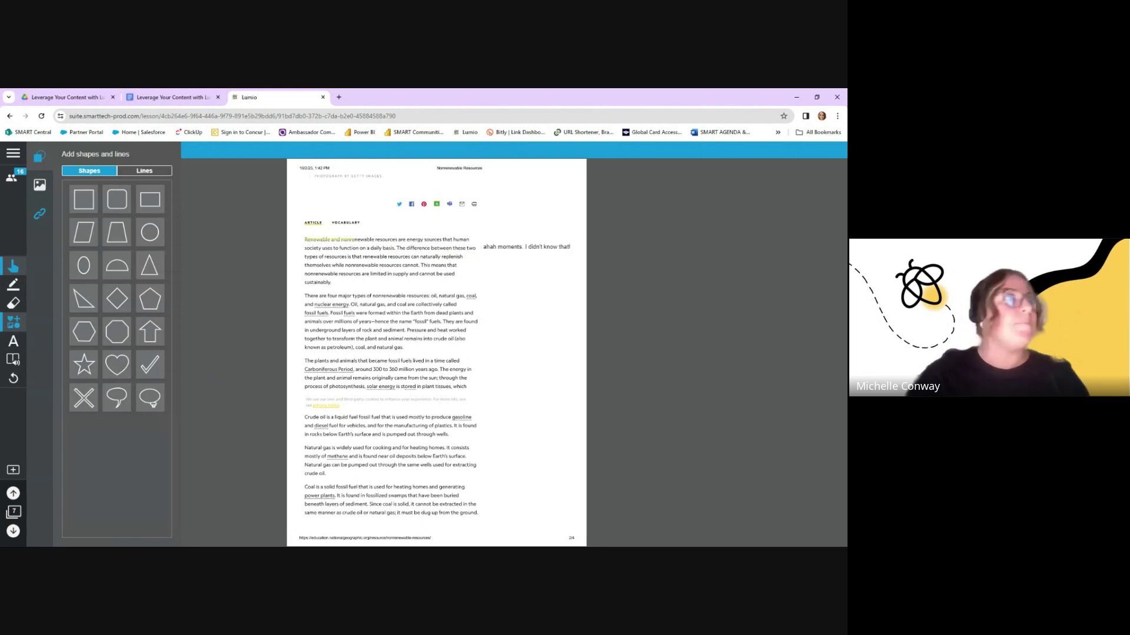
{"action": "left_click", "coordinate": [39, 214]}
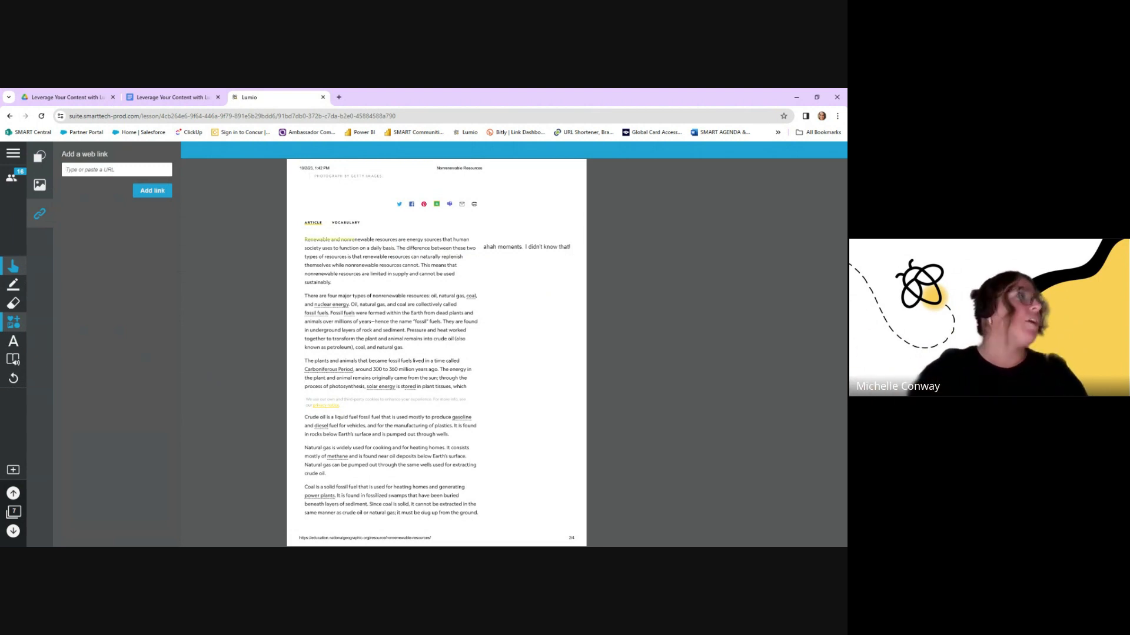
{"action": "type", "text": "www"}
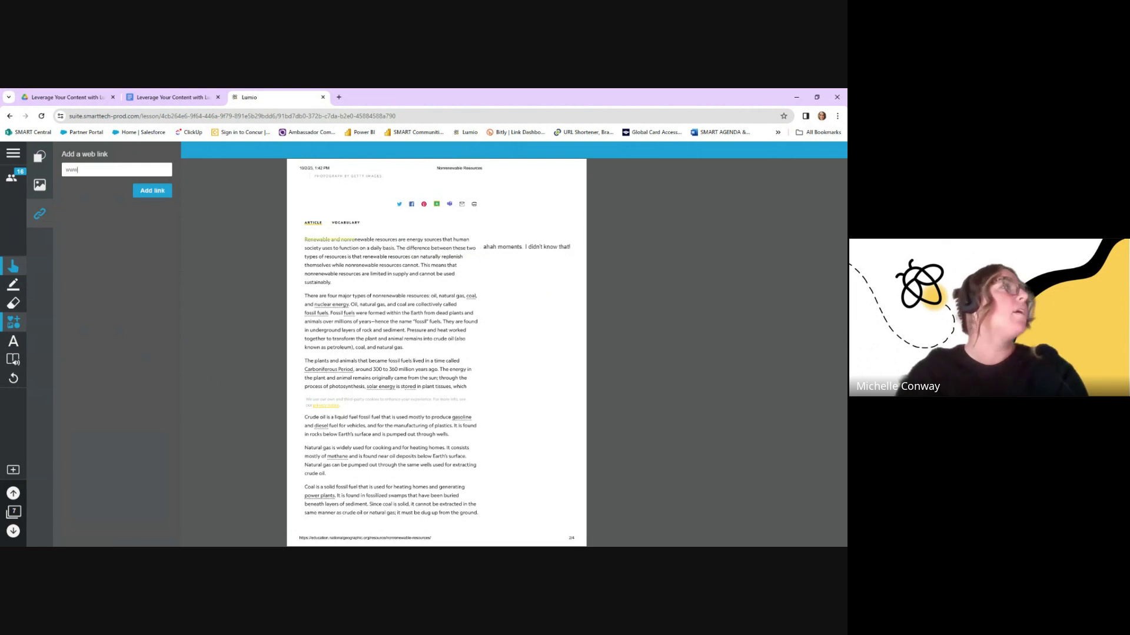
{"action": "type", "text": ".nasa.gov"}
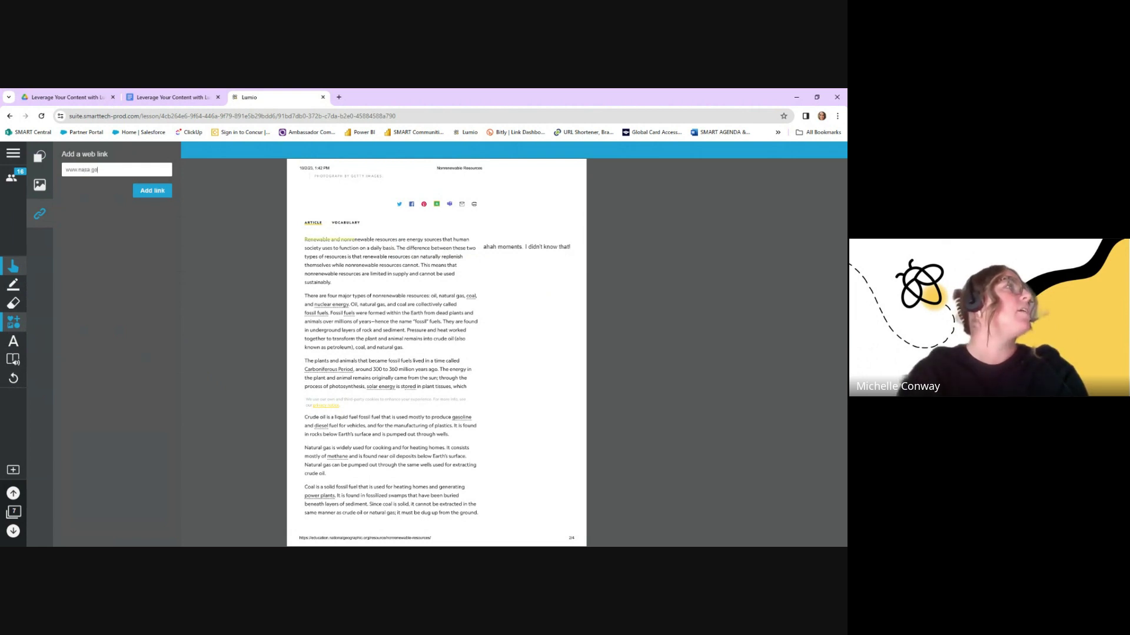
{"action": "left_click", "coordinate": [151, 190]}
{"action": "left_click_drag", "start_coordinate": [448, 368], "coordinate": [558, 481]}
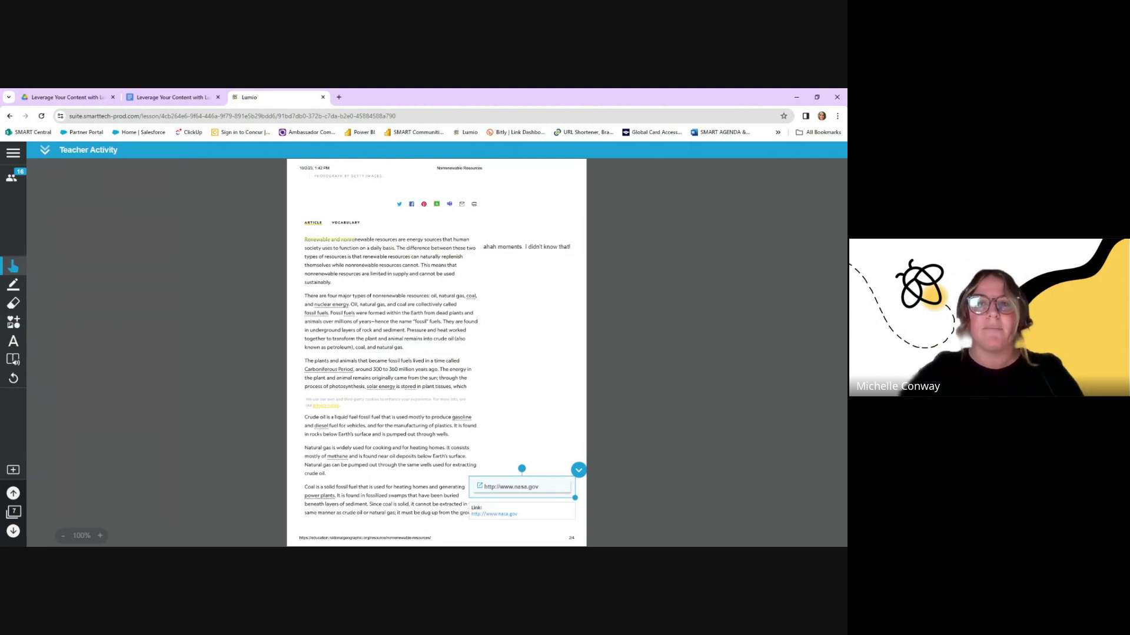
{"action": "left_click", "coordinate": [484, 441]}
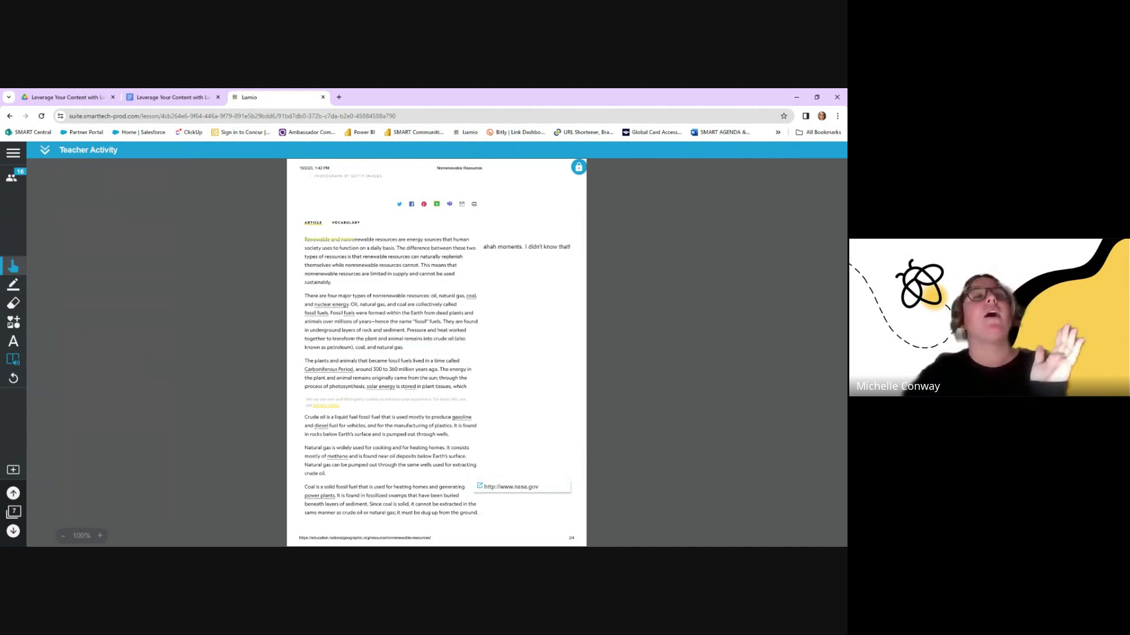
Go back to the previous page's teacher handout and open its "I wonder" heading in Immersive Reader
{"action": "left_click", "coordinate": [10, 362]}
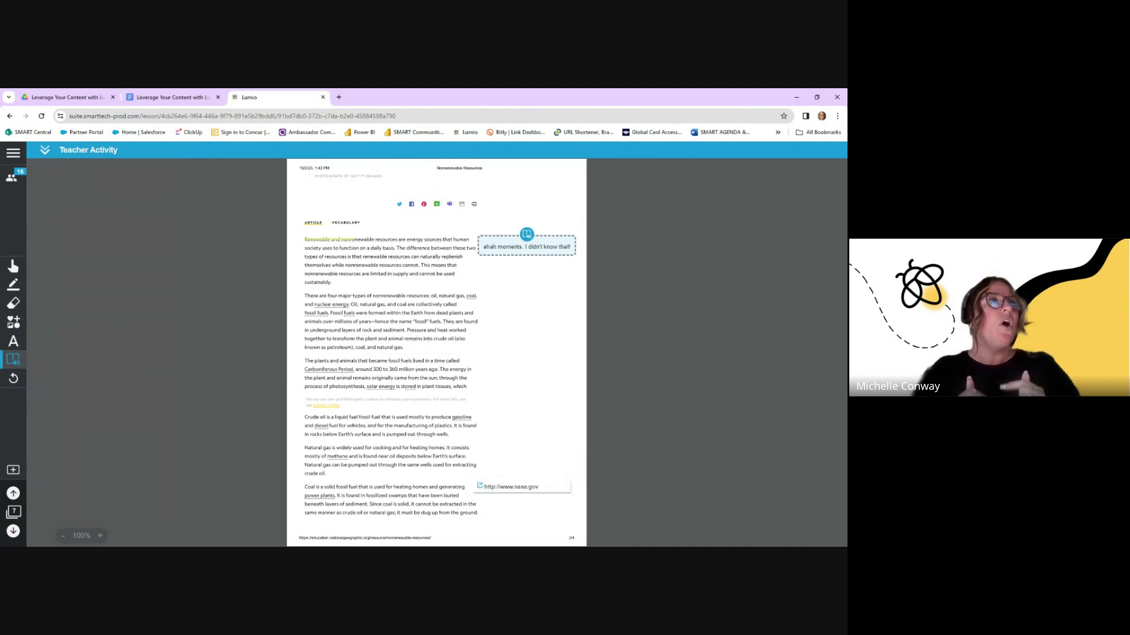
{"action": "left_click", "coordinate": [13, 493]}
{"action": "left_click", "coordinate": [459, 338]}
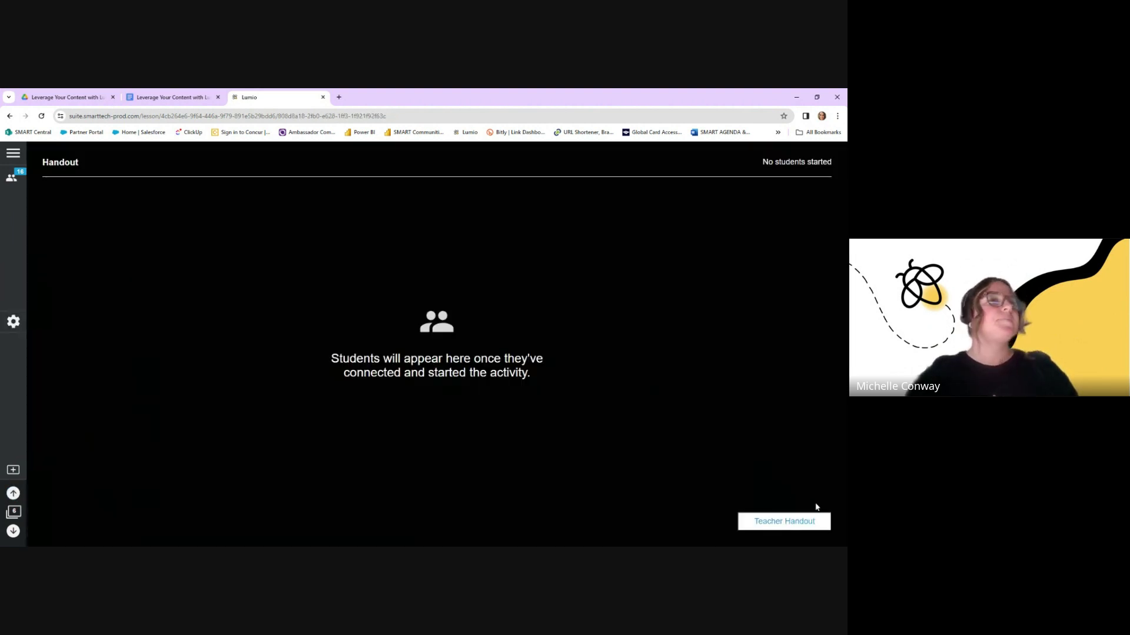
{"action": "left_click", "coordinate": [806, 521]}
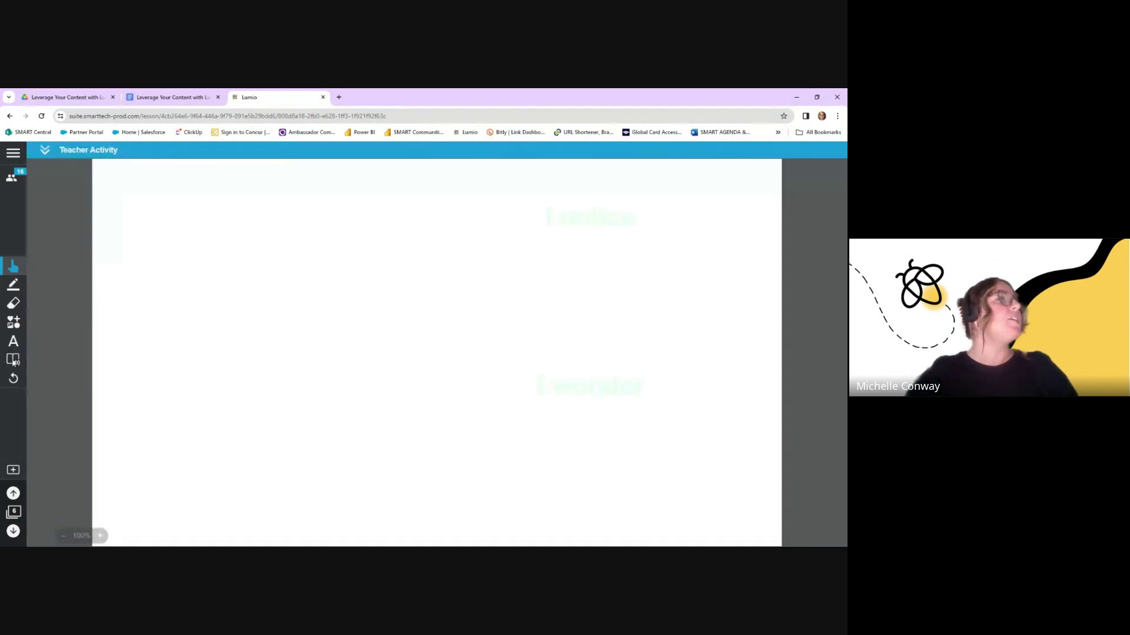
{"action": "left_click", "coordinate": [14, 360]}
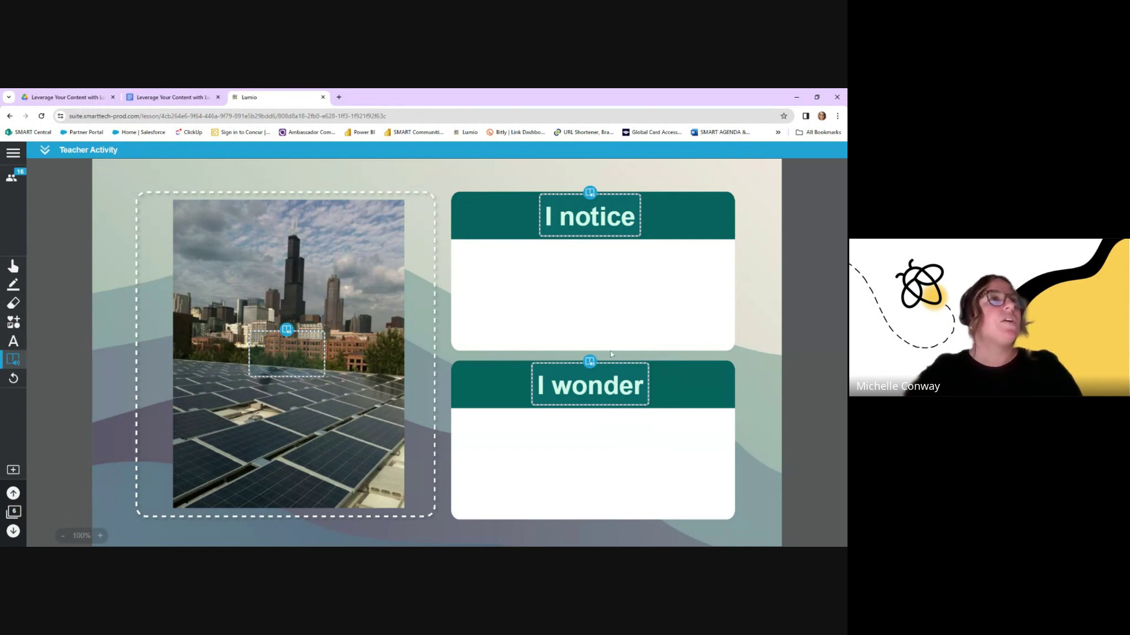
{"action": "left_click", "coordinate": [590, 363]}
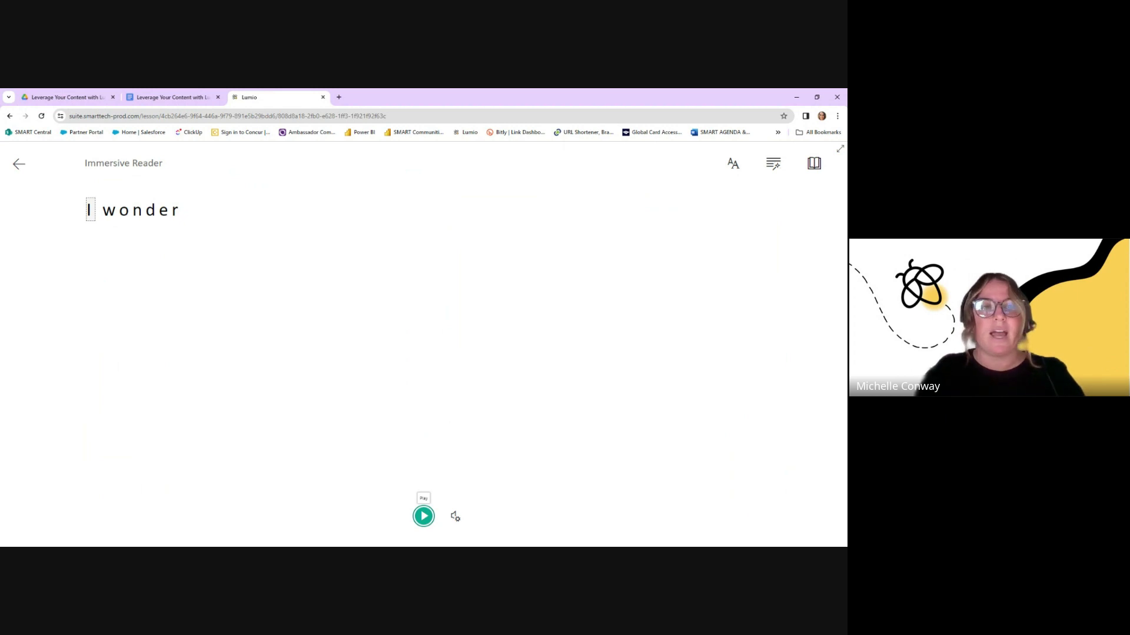
Translate the whole "I wonder" text into Spanish (Mexico), play it aloud and exit Immersive Reader
{"action": "left_click", "coordinate": [812, 164]}
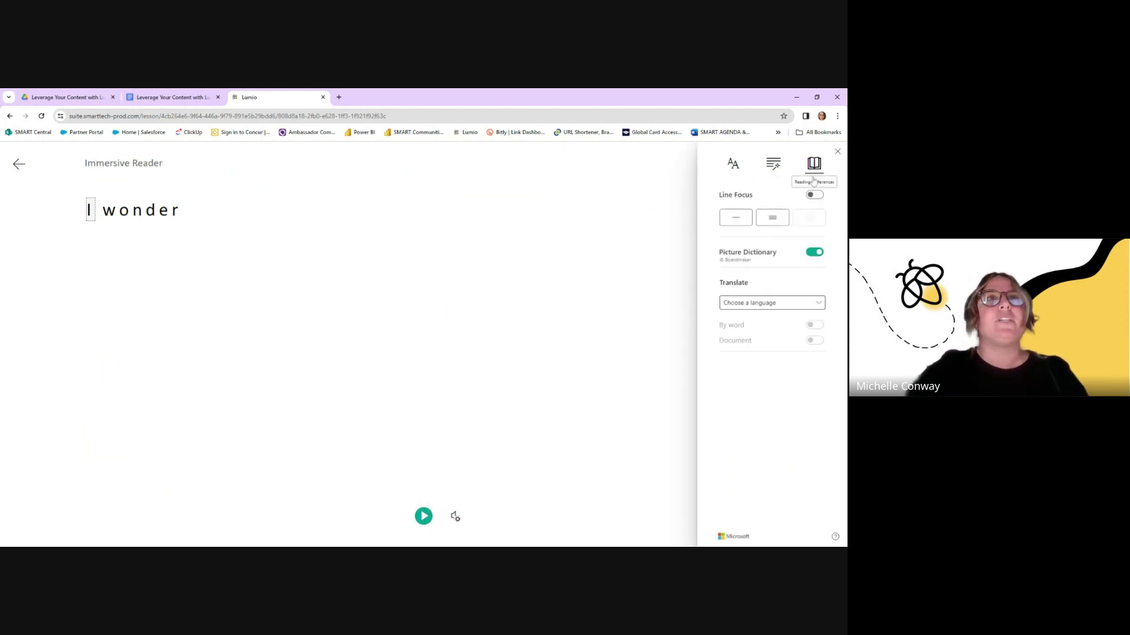
{"action": "left_click", "coordinate": [822, 305]}
{"action": "scroll", "coordinate": [767, 429], "scroll_direction": "down", "scroll_amount": 15}
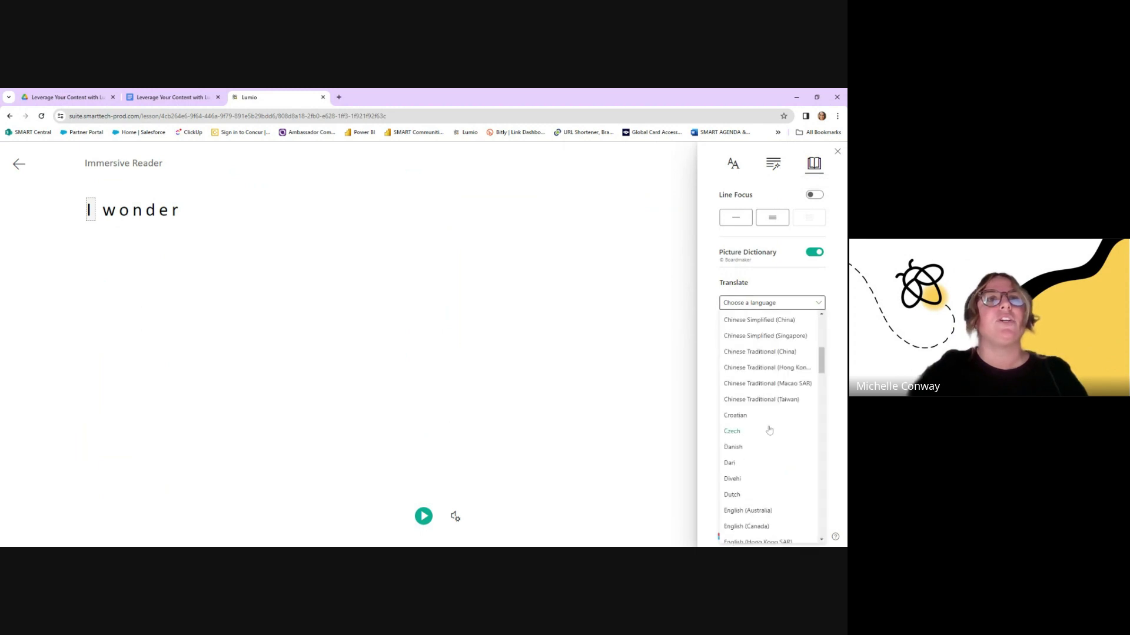
{"action": "scroll", "coordinate": [765, 428], "scroll_direction": "down", "scroll_amount": 10}
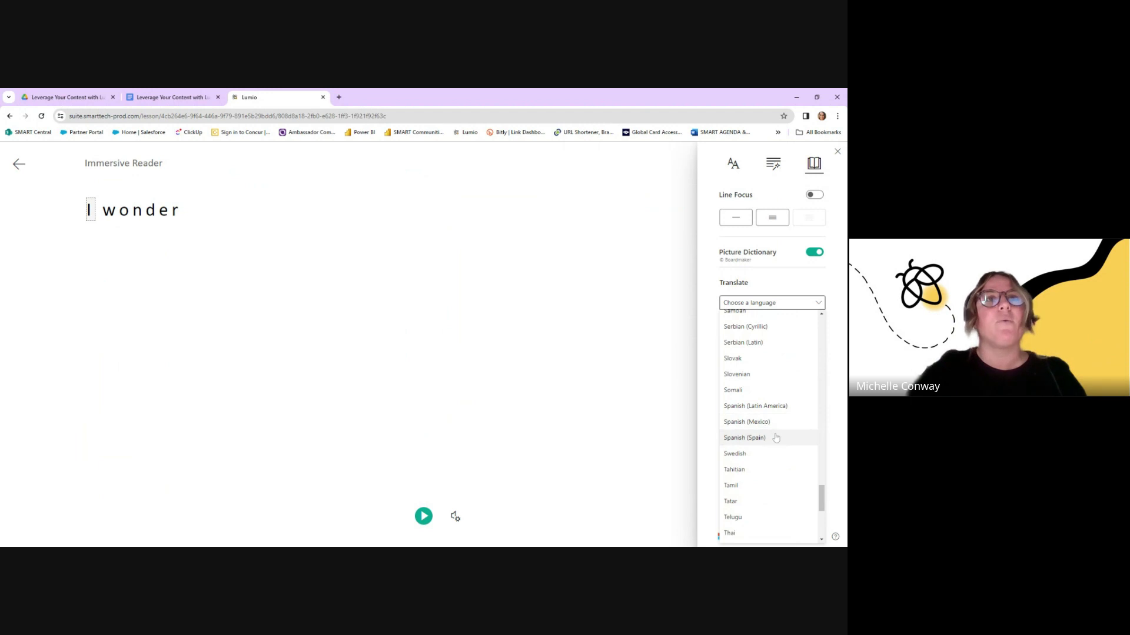
{"action": "left_click", "coordinate": [779, 422]}
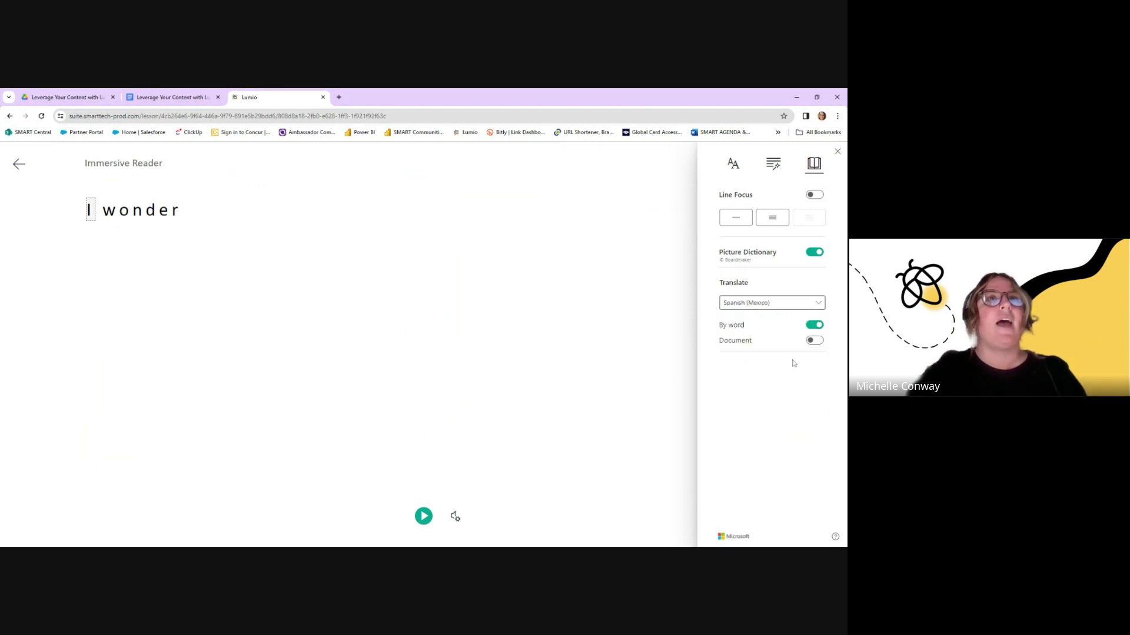
{"action": "left_click", "coordinate": [817, 341]}
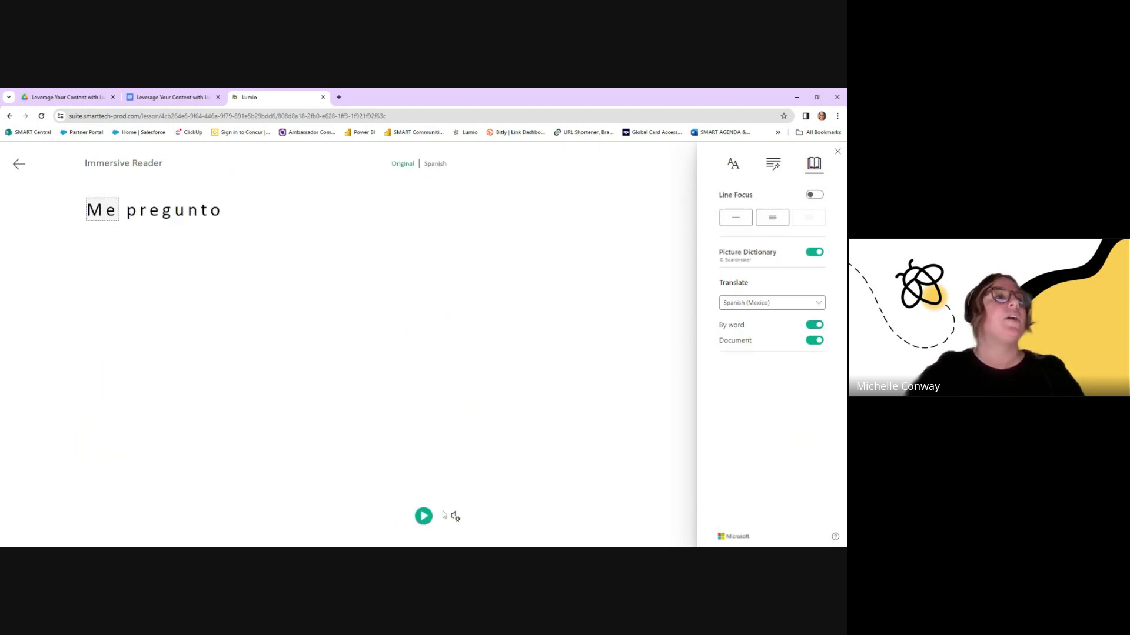
{"action": "left_click", "coordinate": [432, 518]}
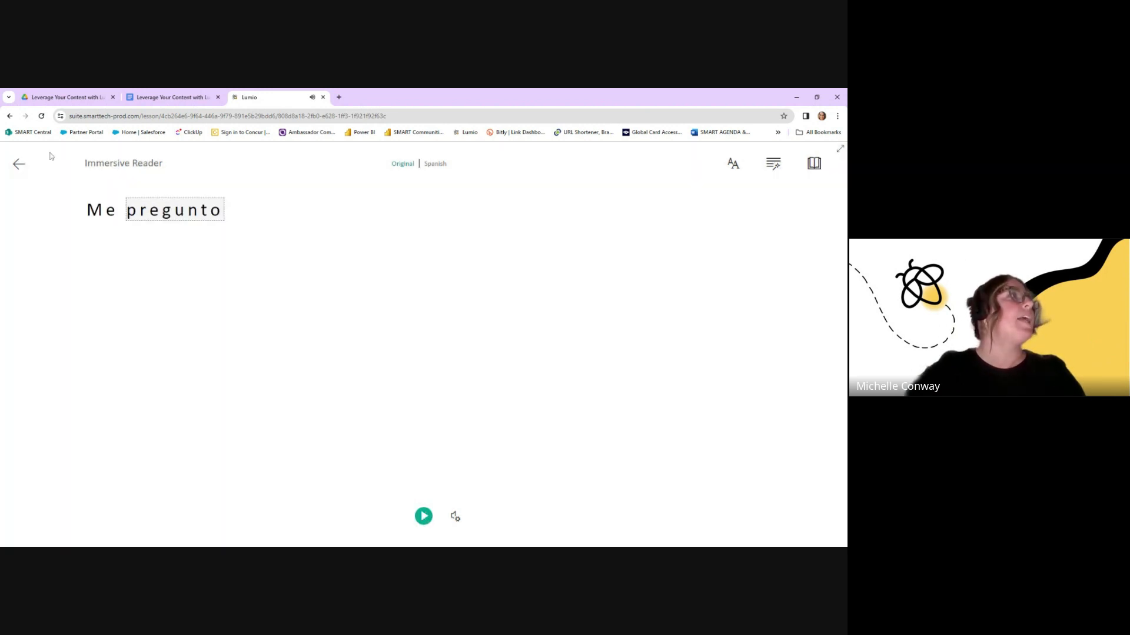
{"action": "left_click", "coordinate": [19, 165]}
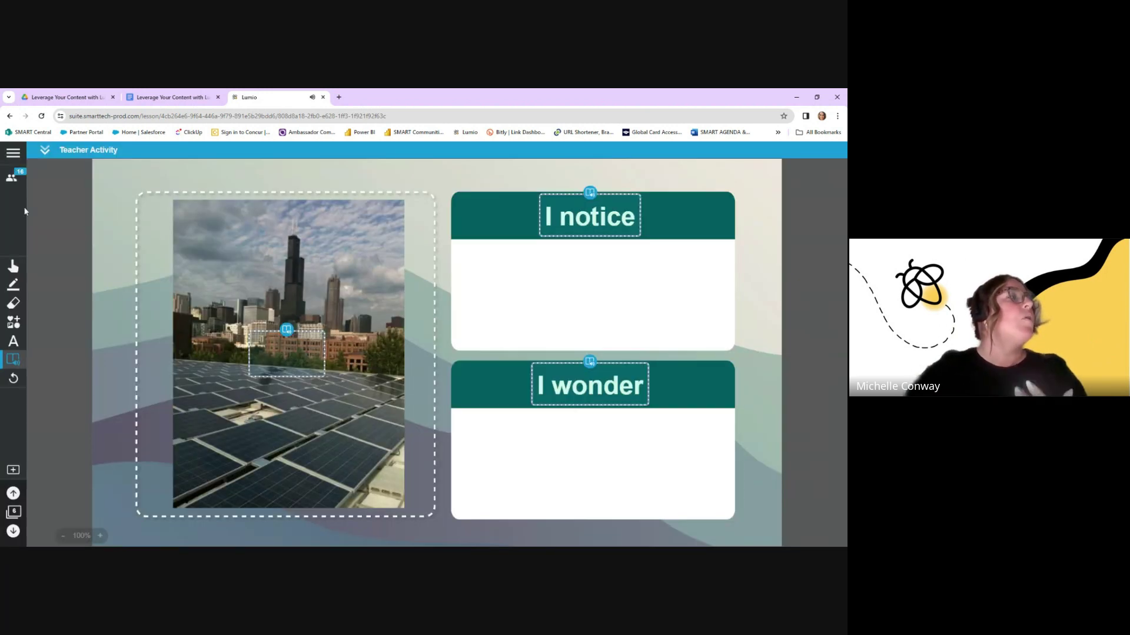
Advance to the PDF Article page, reopen its teacher handout and show the class list with the lesson pacing options
{"action": "left_click", "coordinate": [13, 531]}
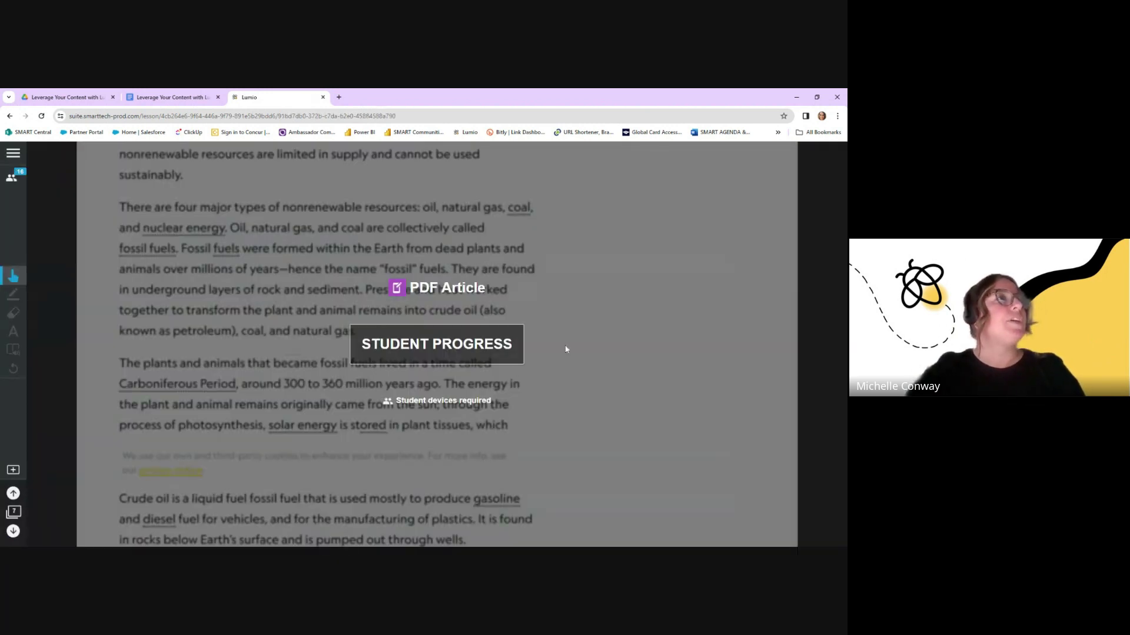
{"action": "left_click", "coordinate": [491, 361]}
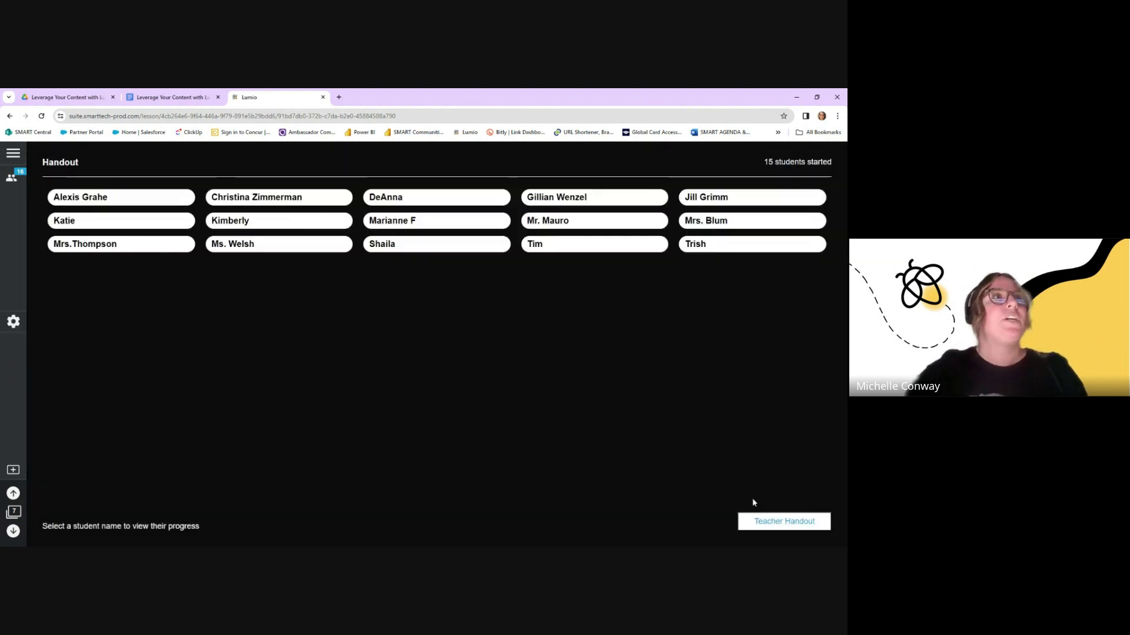
{"action": "left_click", "coordinate": [789, 522]}
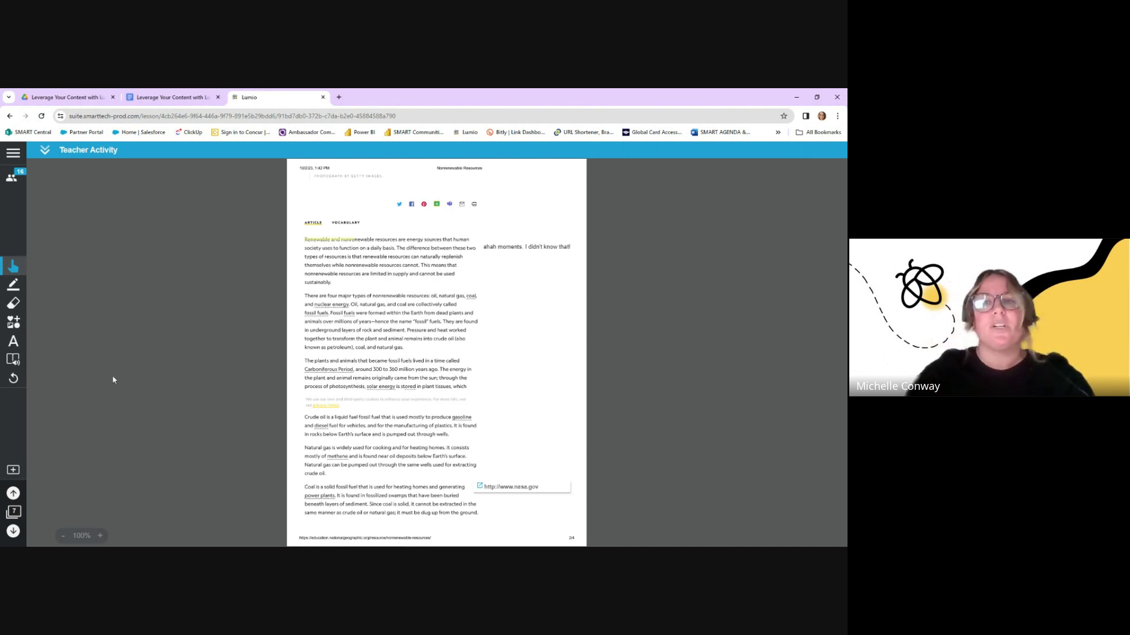
{"action": "left_click", "coordinate": [12, 179]}
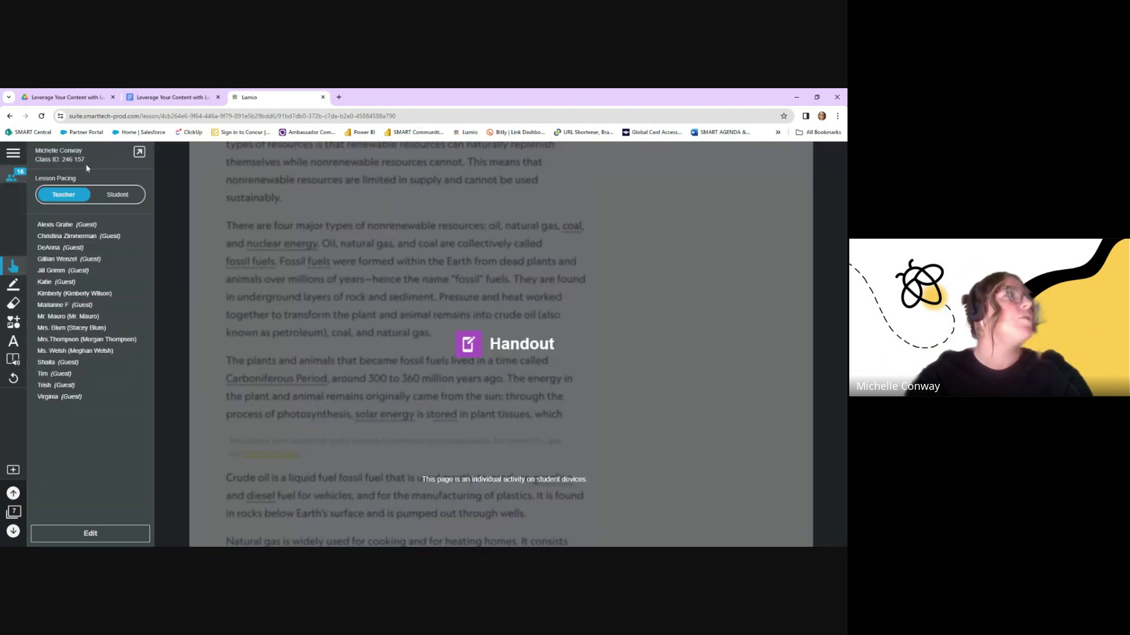
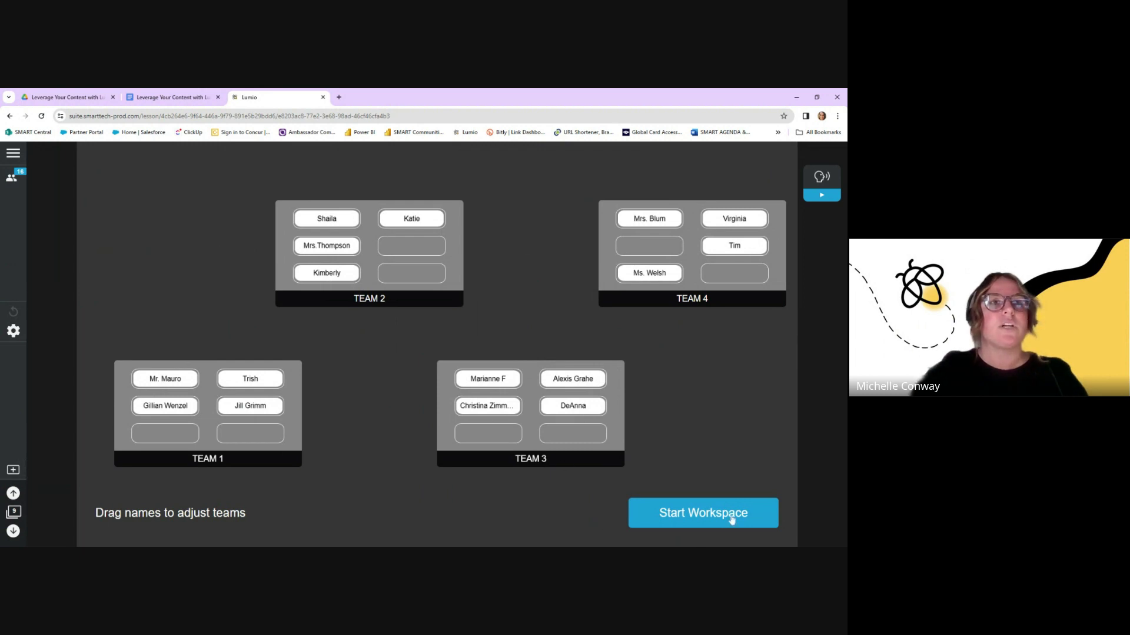
Start the Group Workspace with the four assigned teams and open Team 1's workspace
{"action": "left_click", "coordinate": [714, 507]}
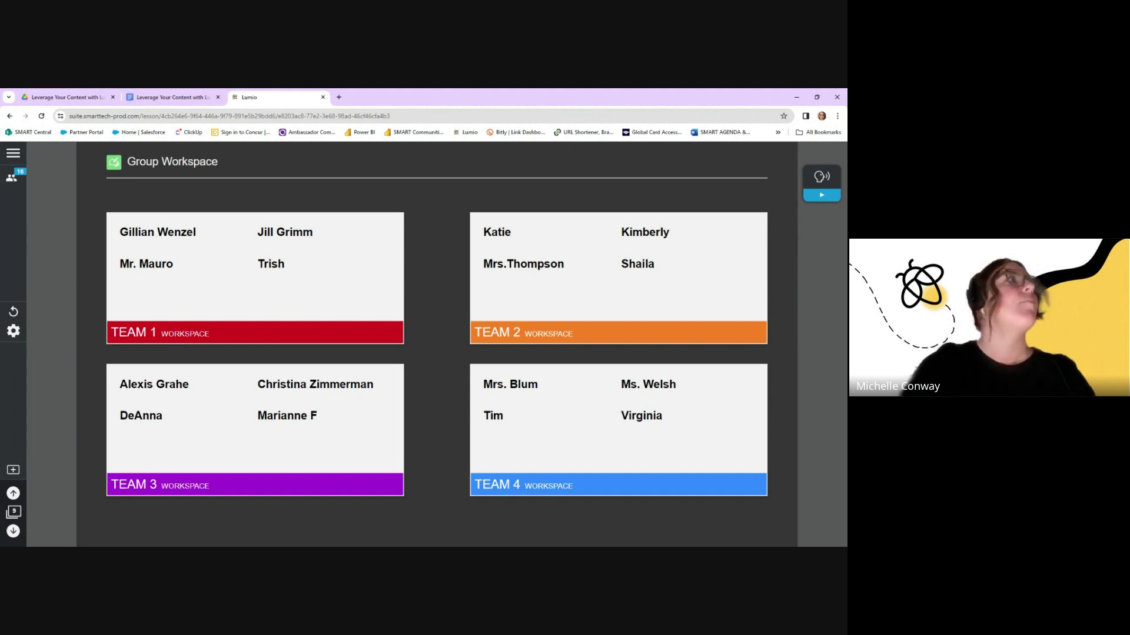
{"action": "left_click", "coordinate": [272, 270]}
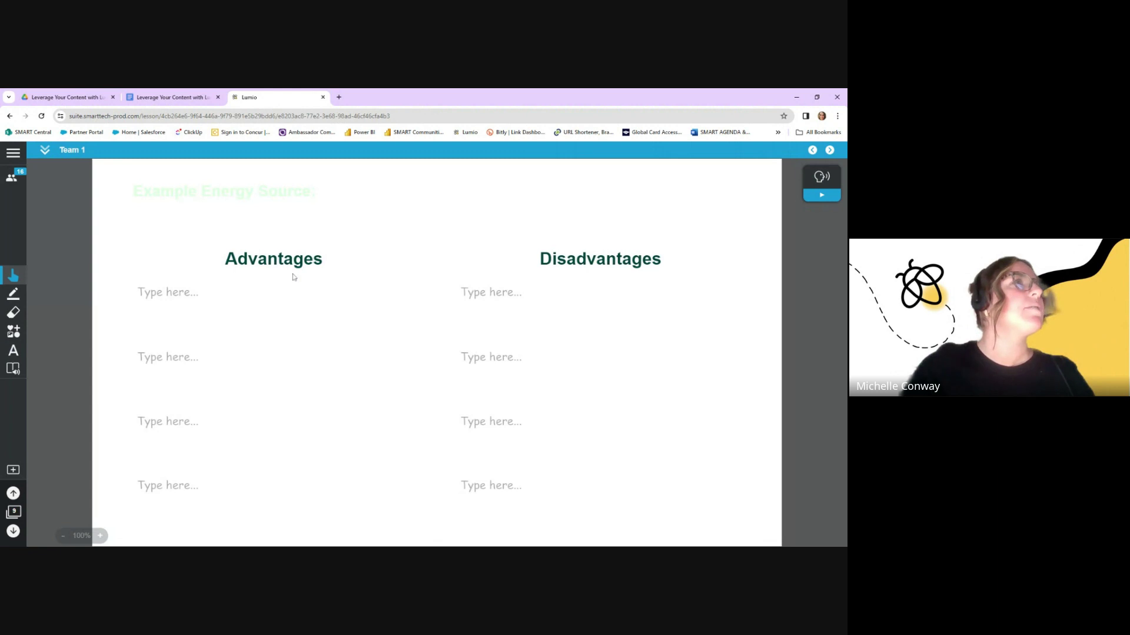
Page through the team workspaces to Team 3 and check who added the "renewable" text
{"action": "left_click", "coordinate": [830, 151]}
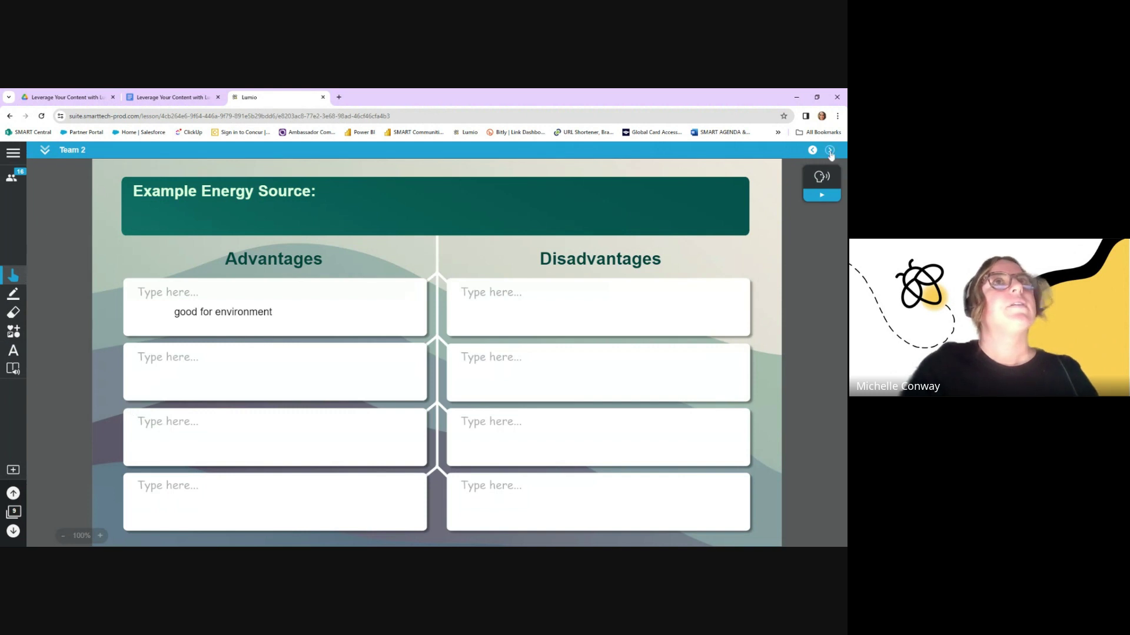
{"action": "left_click", "coordinate": [830, 150]}
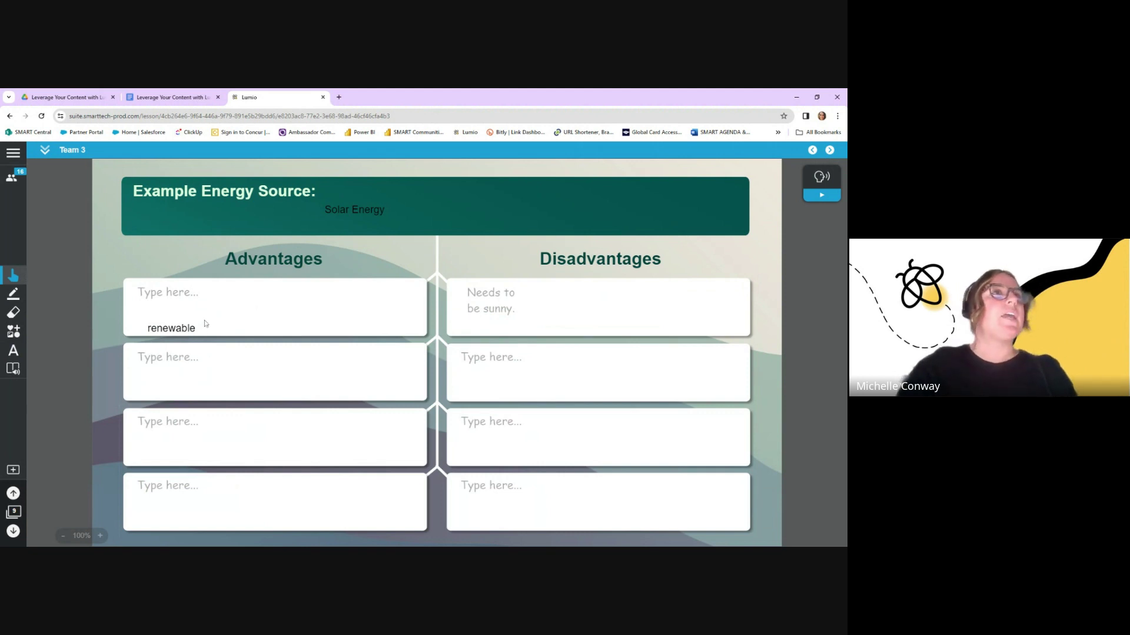
{"action": "left_click", "coordinate": [189, 329]}
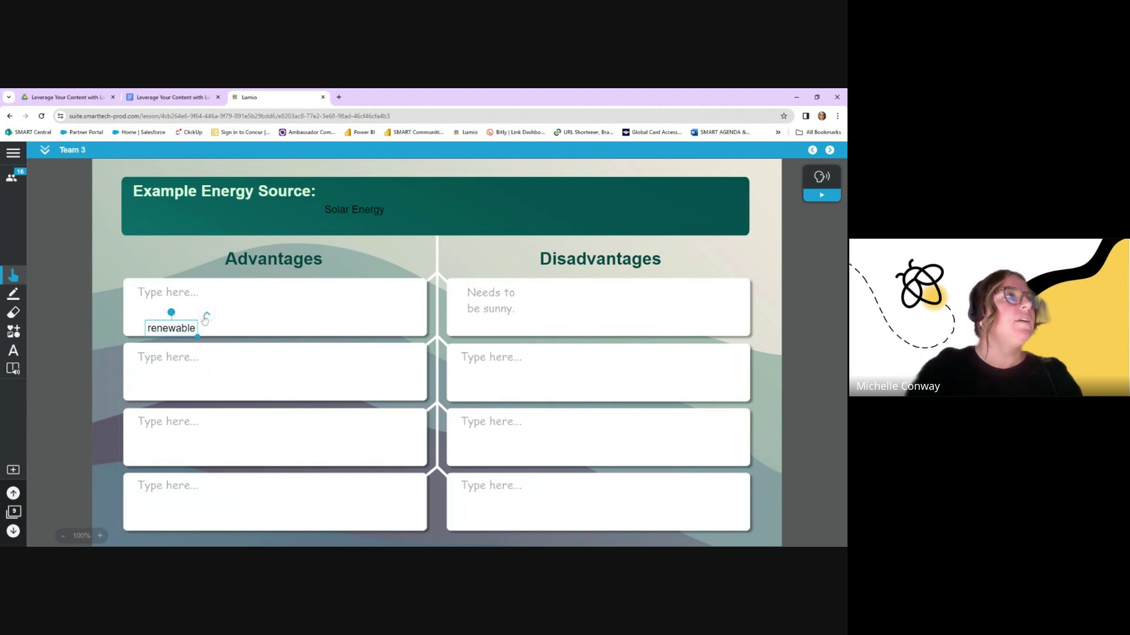
{"action": "left_click", "coordinate": [206, 314]}
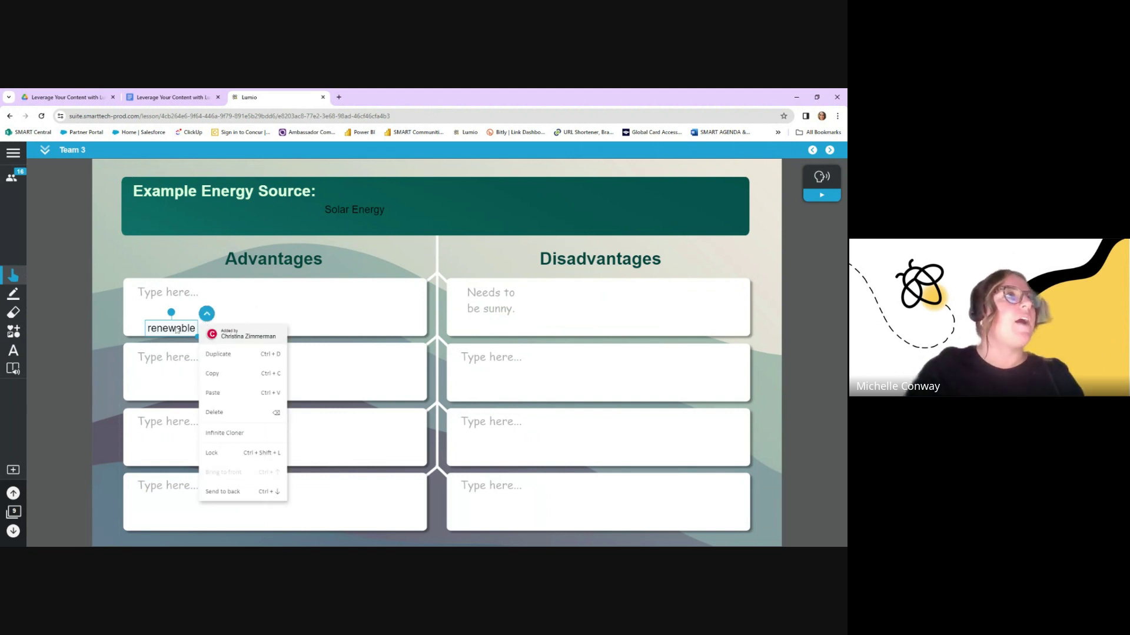
{"action": "left_click", "coordinate": [279, 260]}
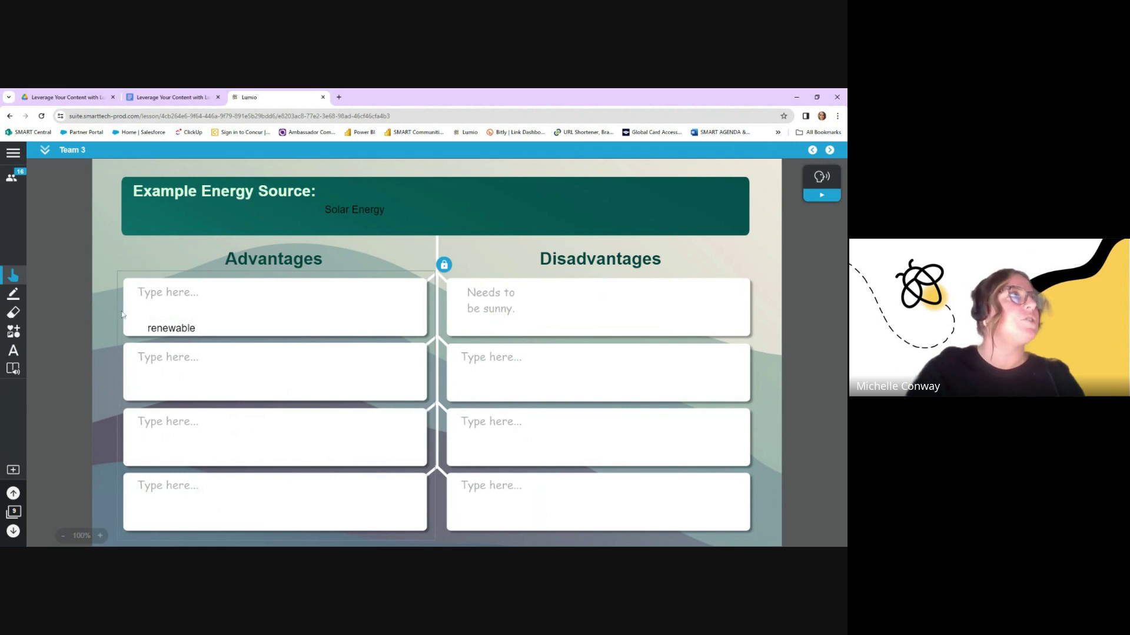
{"action": "left_click", "coordinate": [179, 328]}
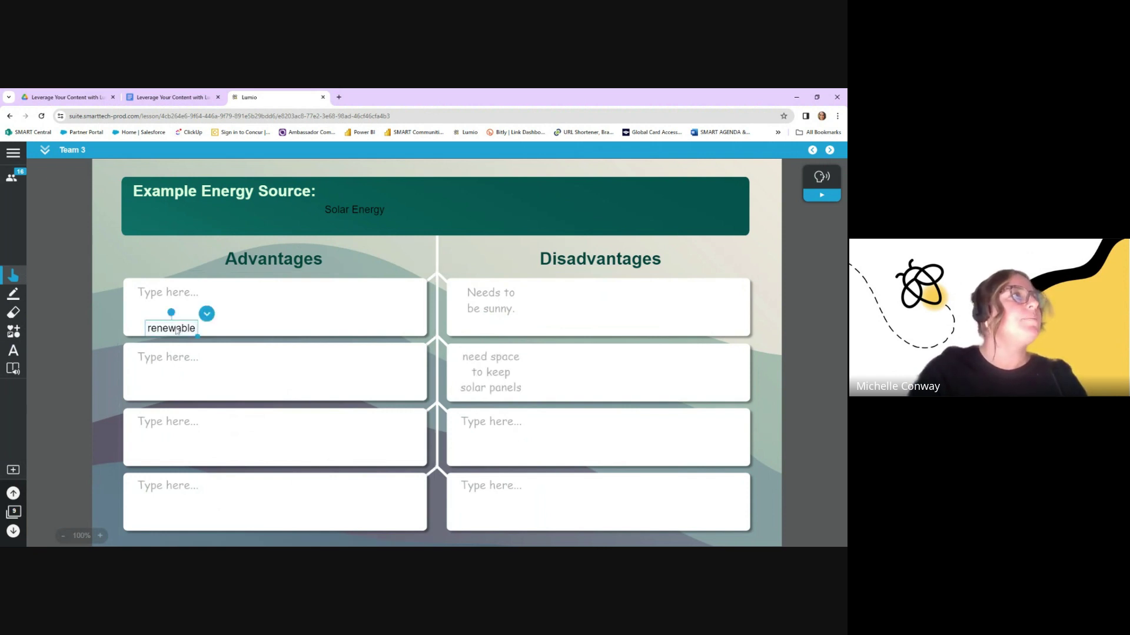
{"action": "left_click", "coordinate": [207, 316]}
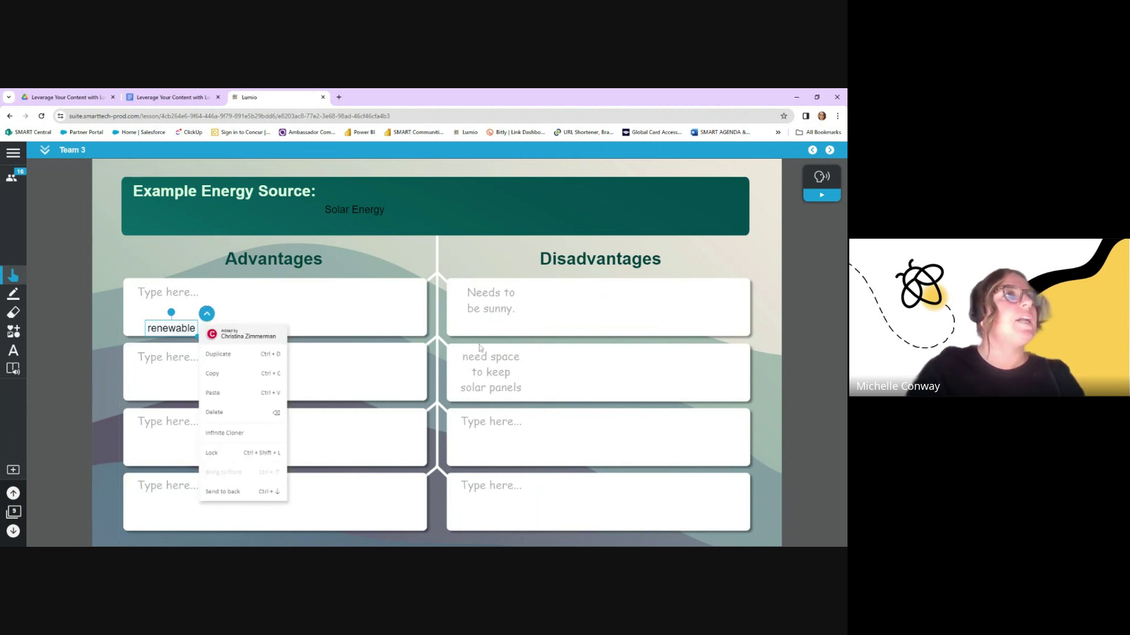
Check who added and last edited Team 3's "Needs to be sunny." text, and open the "Solar Energy" text's options
{"action": "left_click", "coordinate": [491, 300]}
{"action": "left_click", "coordinate": [538, 276]}
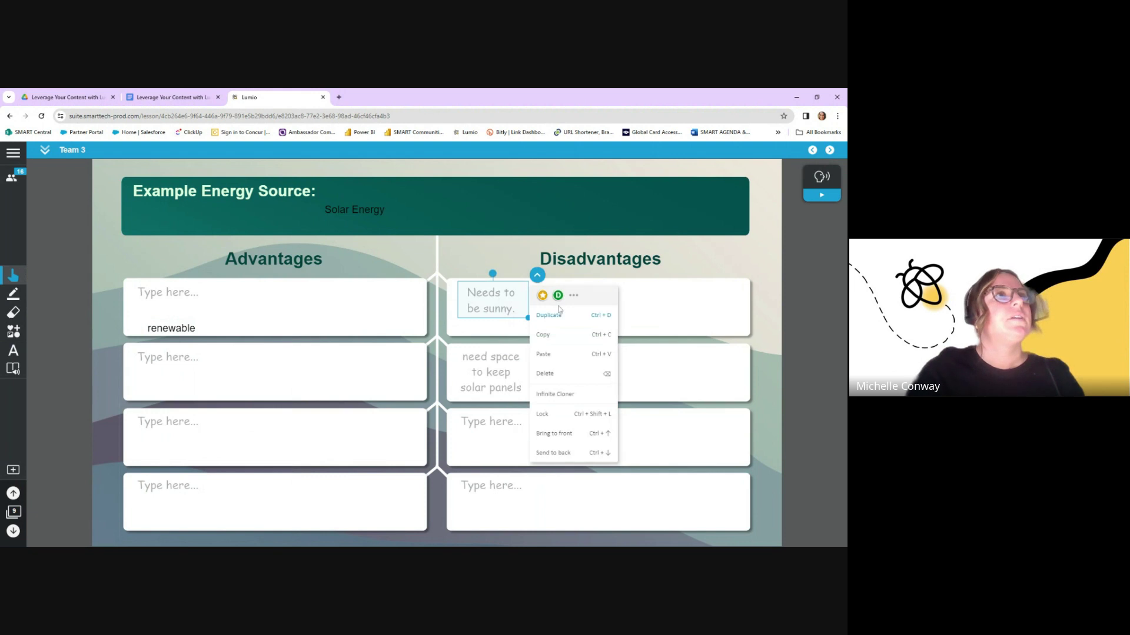
{"action": "left_click", "coordinate": [574, 295]}
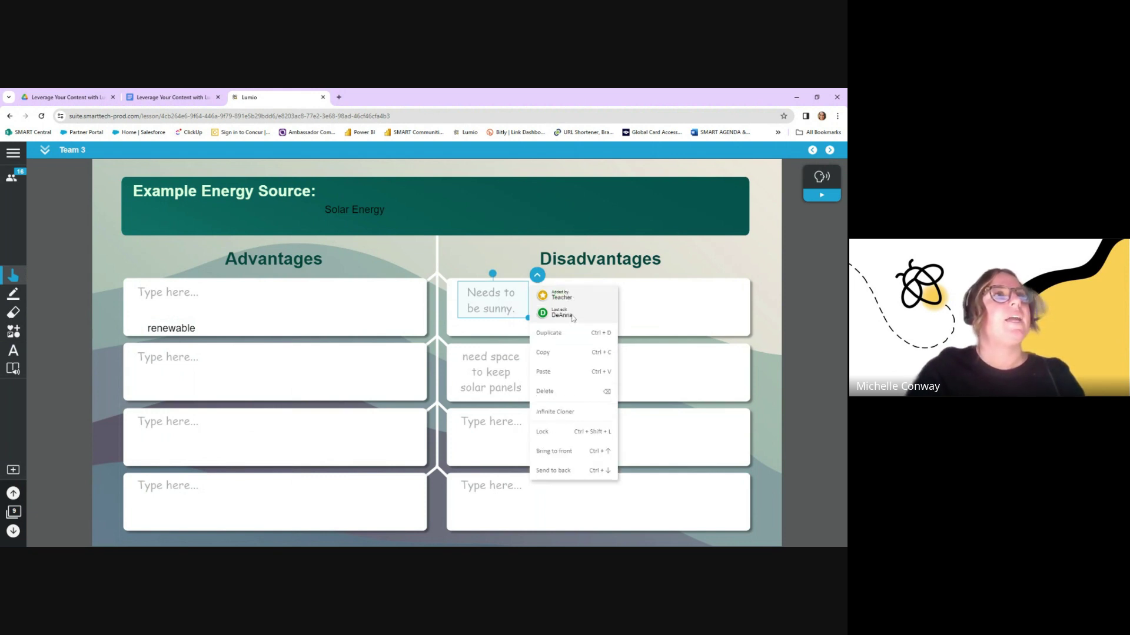
{"action": "left_click", "coordinate": [365, 213]}
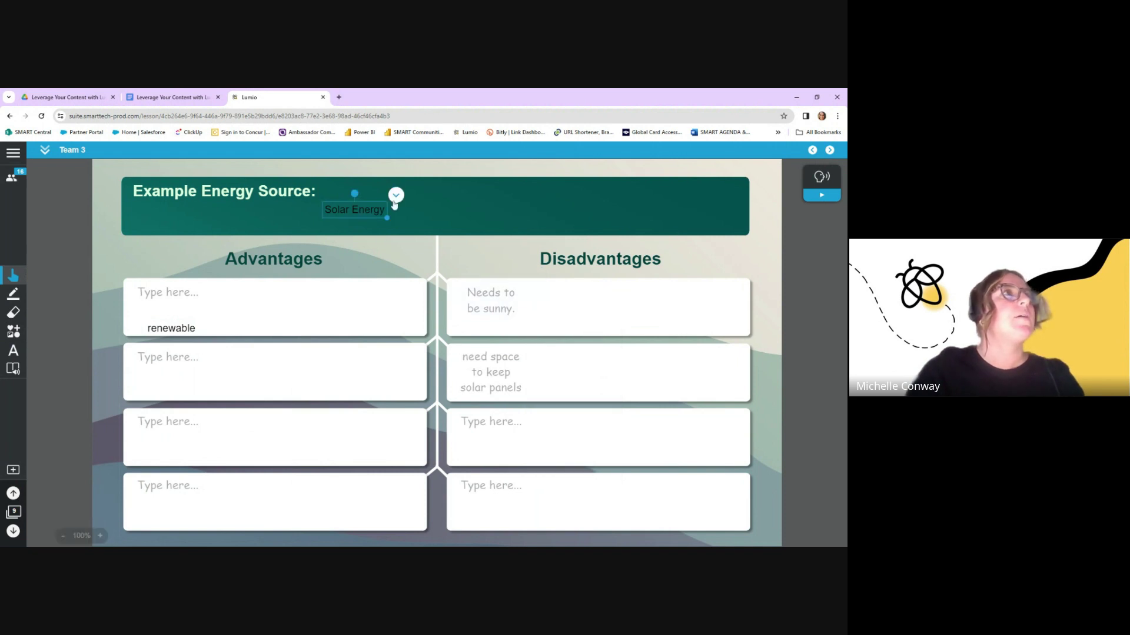
{"action": "left_click", "coordinate": [395, 195]}
Go to Team 4's workspace and check who added the star shape and the green light bulb image
{"action": "left_click", "coordinate": [830, 150]}
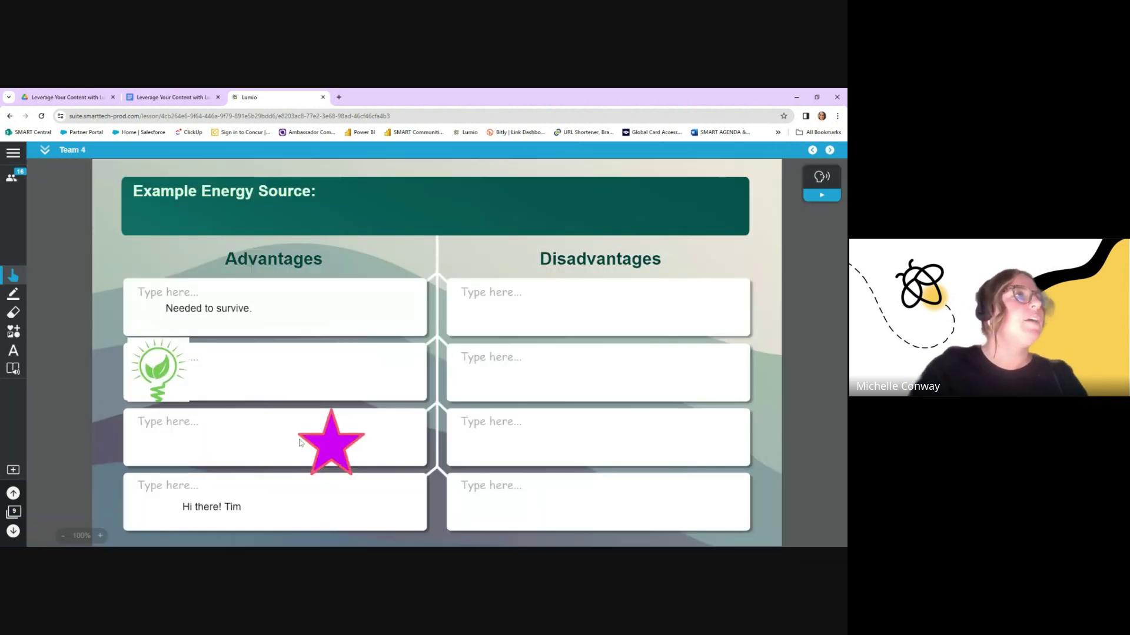
{"action": "left_click", "coordinate": [332, 444]}
{"action": "left_click", "coordinate": [377, 401]}
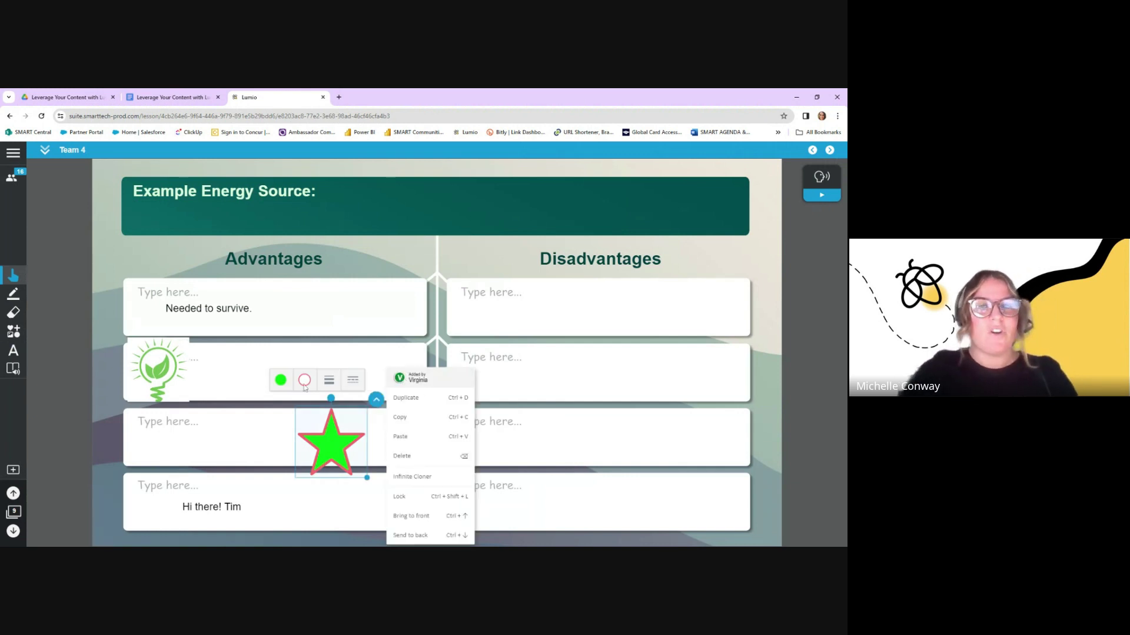
{"action": "left_click", "coordinate": [154, 377]}
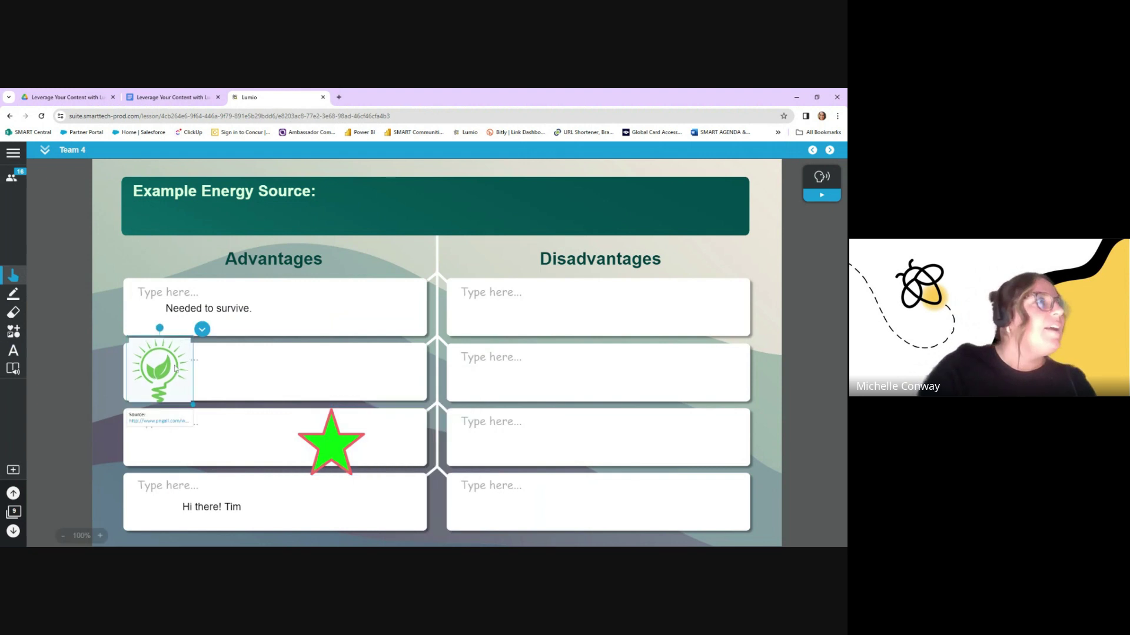
{"action": "left_click", "coordinate": [201, 330]}
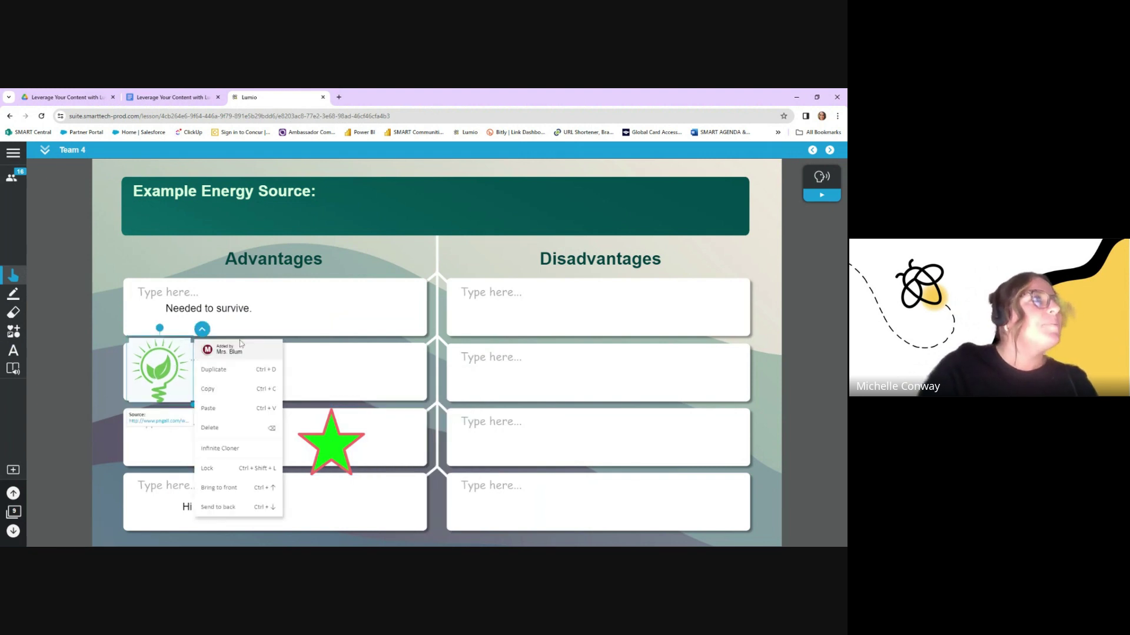
Check who added the "Needed to survive." text in Team 4's Advantages column
{"action": "left_click", "coordinate": [226, 312]}
{"action": "left_click", "coordinate": [266, 293]}
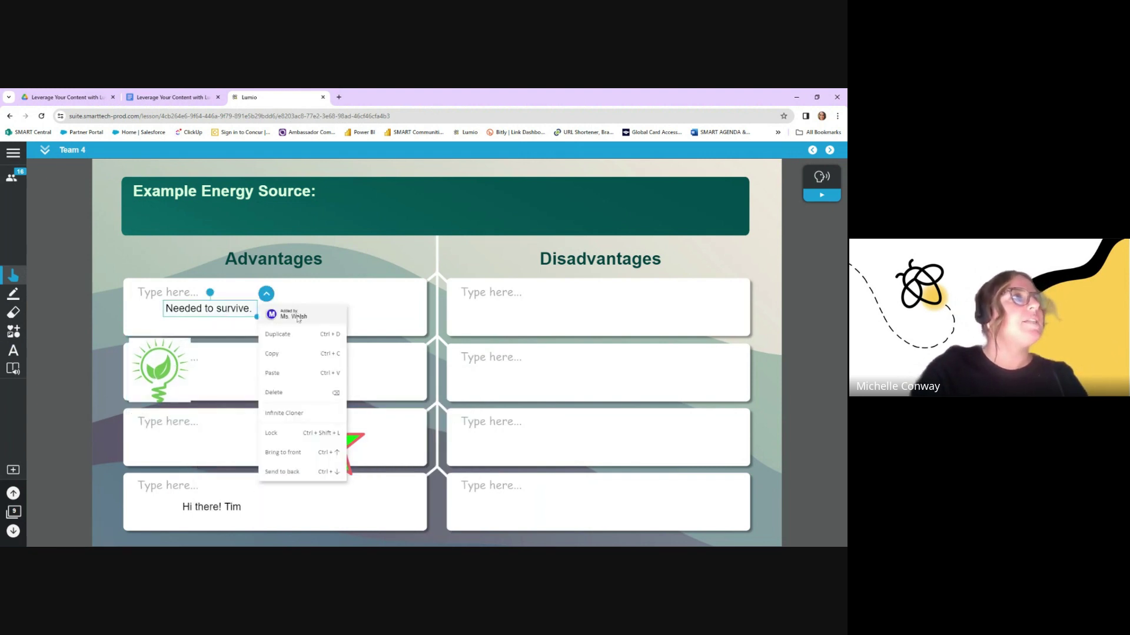
{"action": "left_click", "coordinate": [403, 297]}
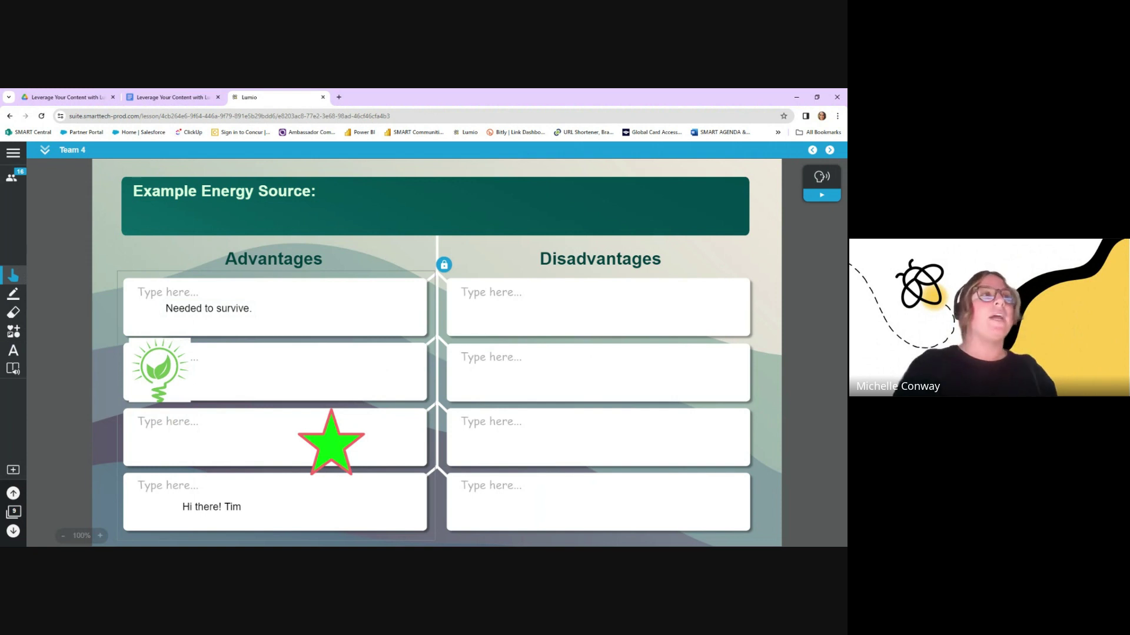
{"action": "left_click", "coordinate": [233, 312]}
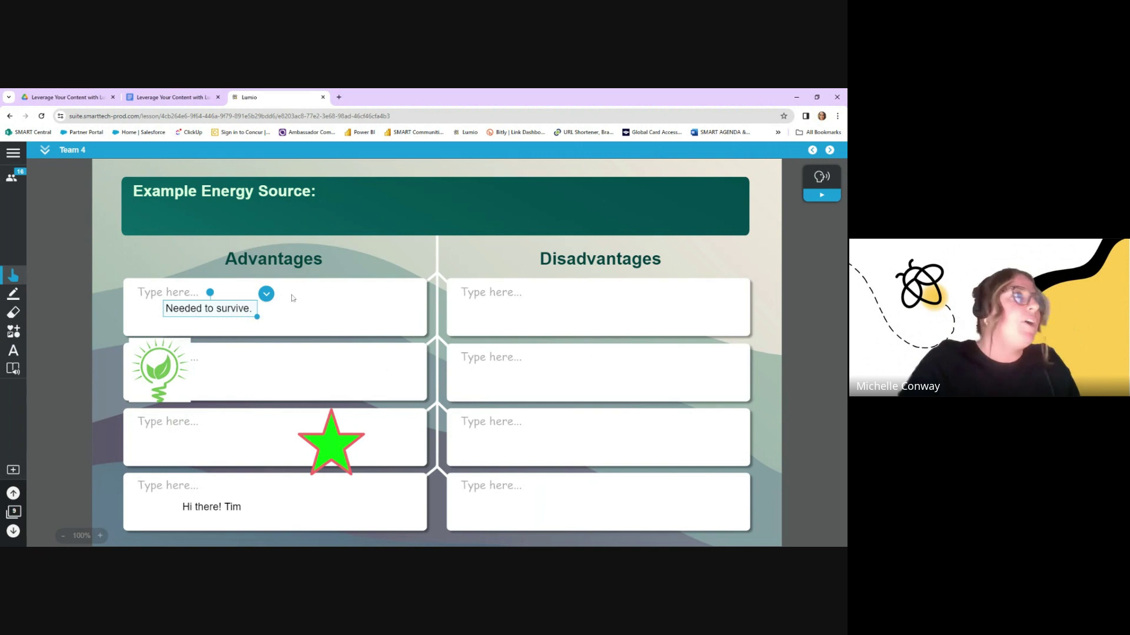
{"action": "left_click", "coordinate": [266, 294]}
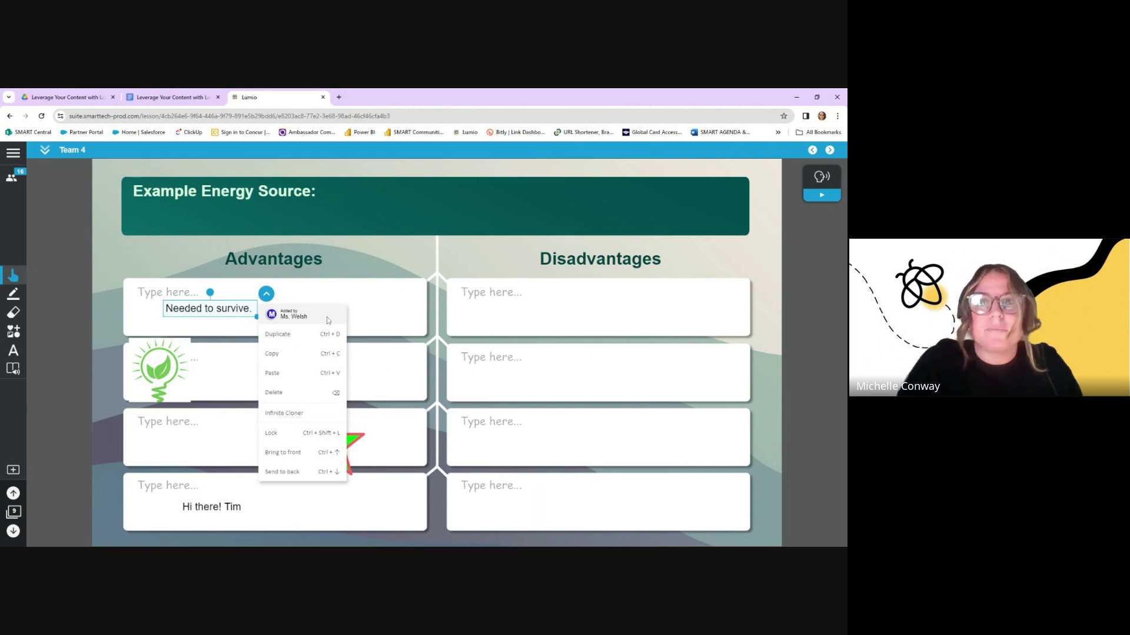
{"action": "left_click", "coordinate": [521, 323]}
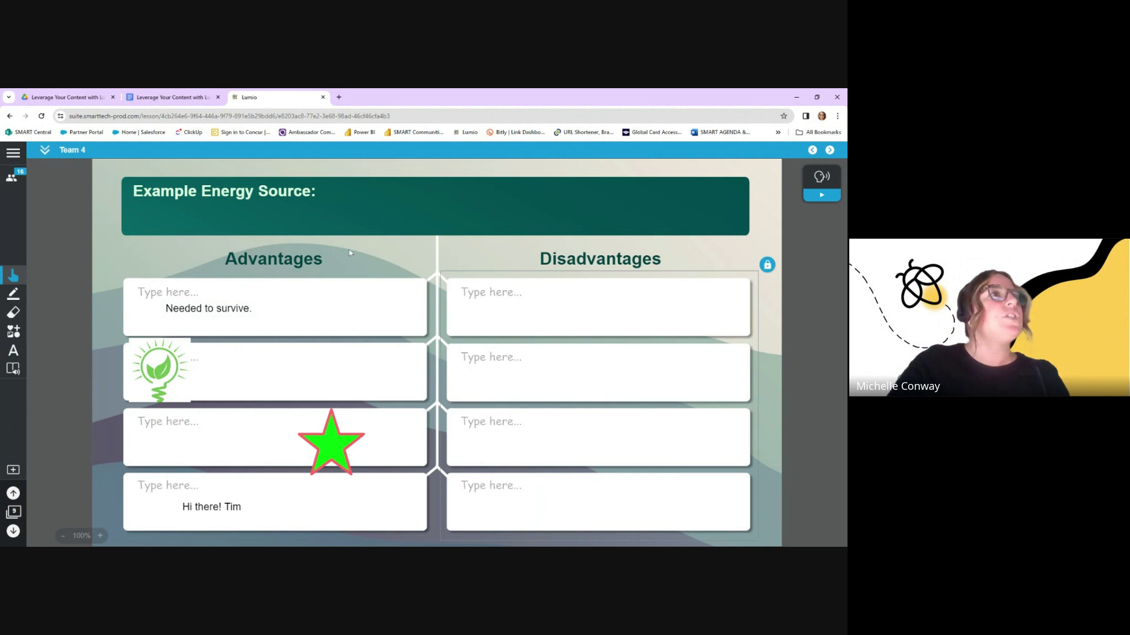
Return to the overview of all teams and add a new blank Whiteboard page to the lesson
{"action": "left_click", "coordinate": [45, 150]}
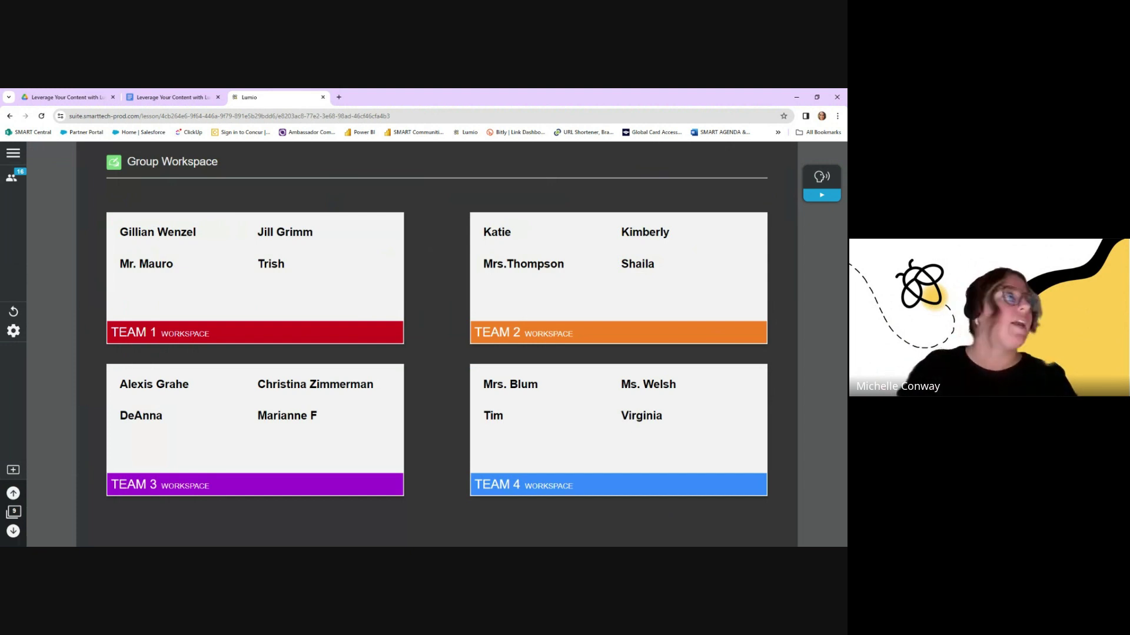
{"action": "left_click", "coordinate": [13, 471]}
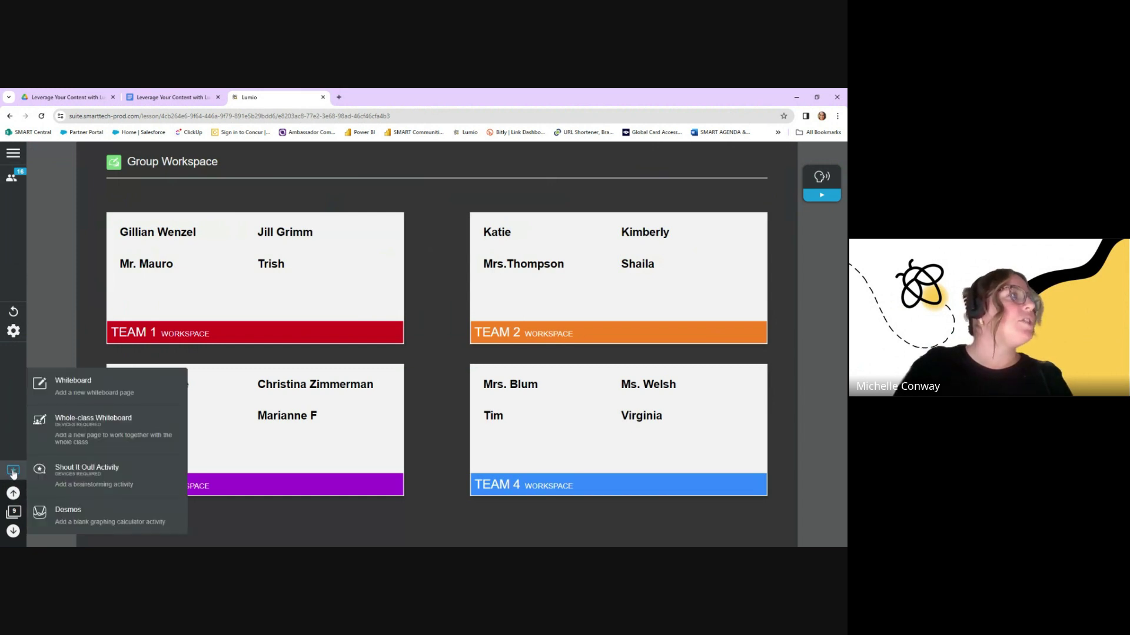
{"action": "left_click", "coordinate": [72, 390]}
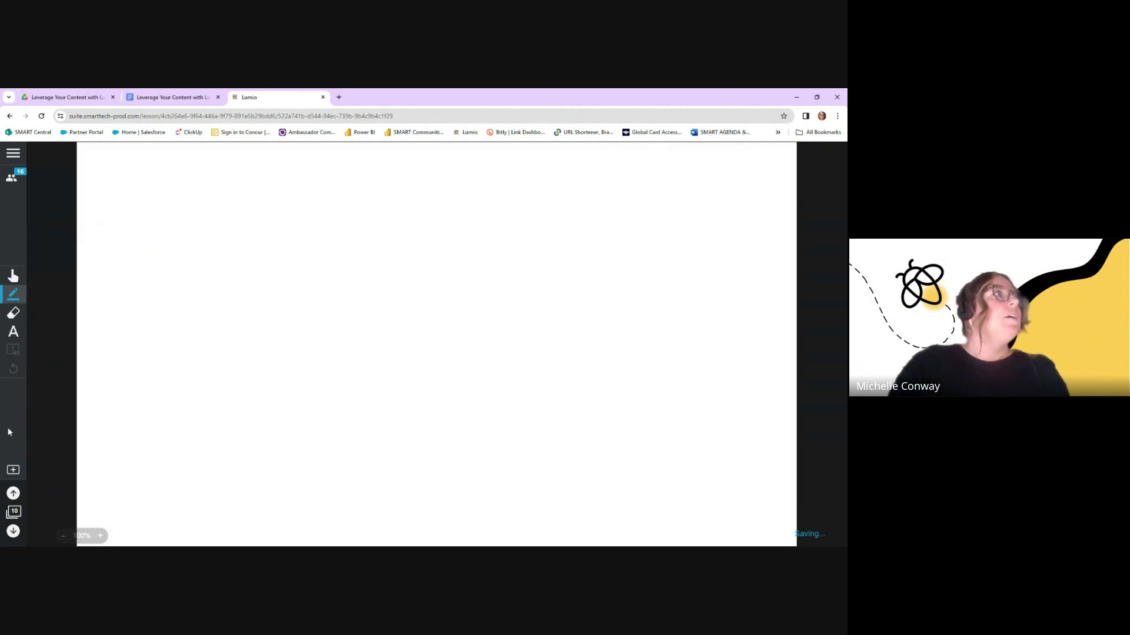
Convert the new whiteboard page to a Group Workspace with 4 teams and start the workspace
{"action": "left_click", "coordinate": [17, 179]}
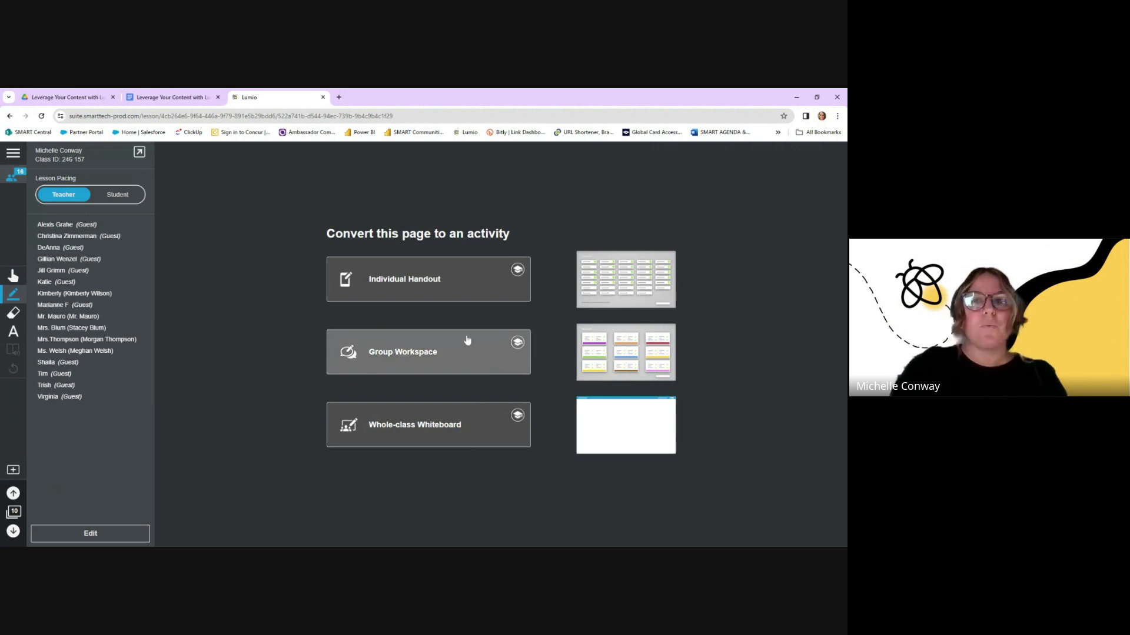
{"action": "left_click", "coordinate": [421, 363]}
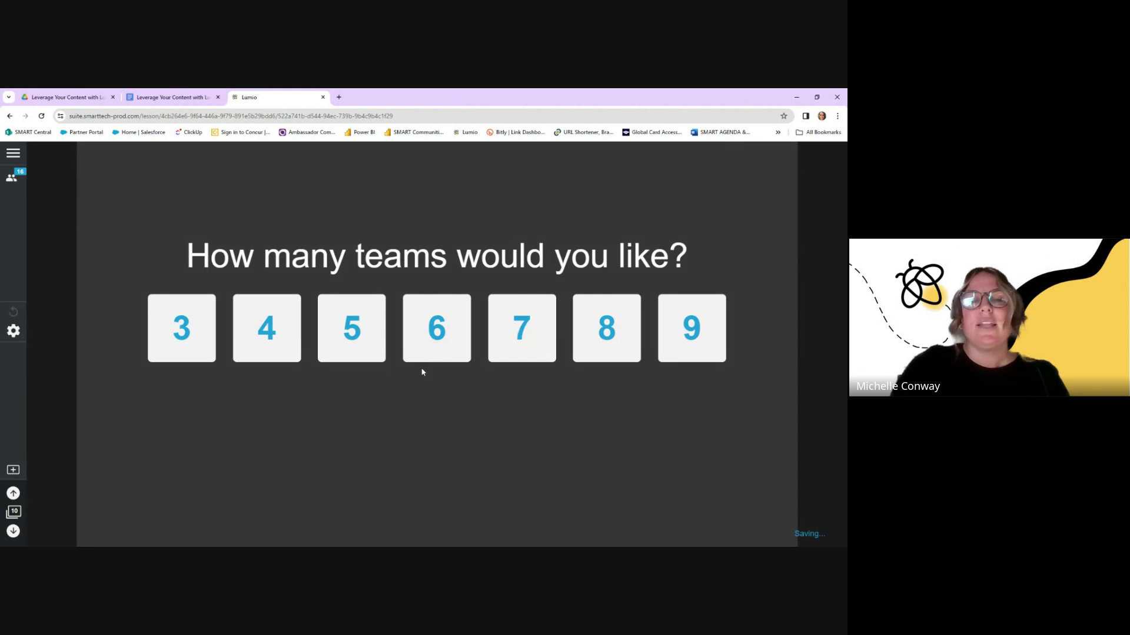
{"action": "left_click", "coordinate": [257, 338]}
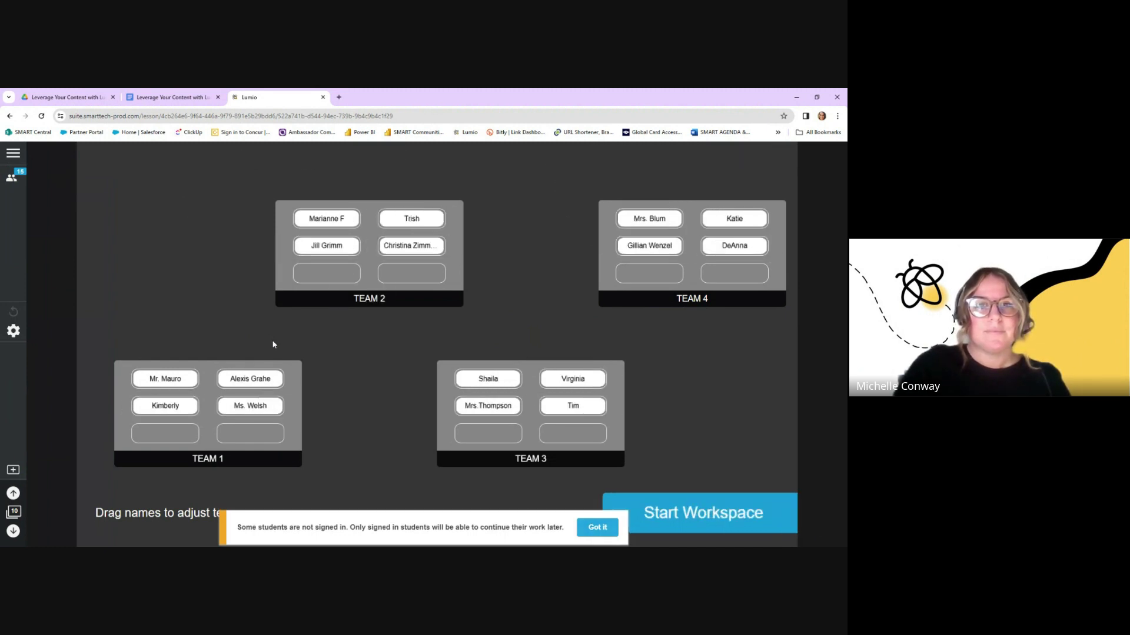
{"action": "left_click", "coordinate": [726, 517]}
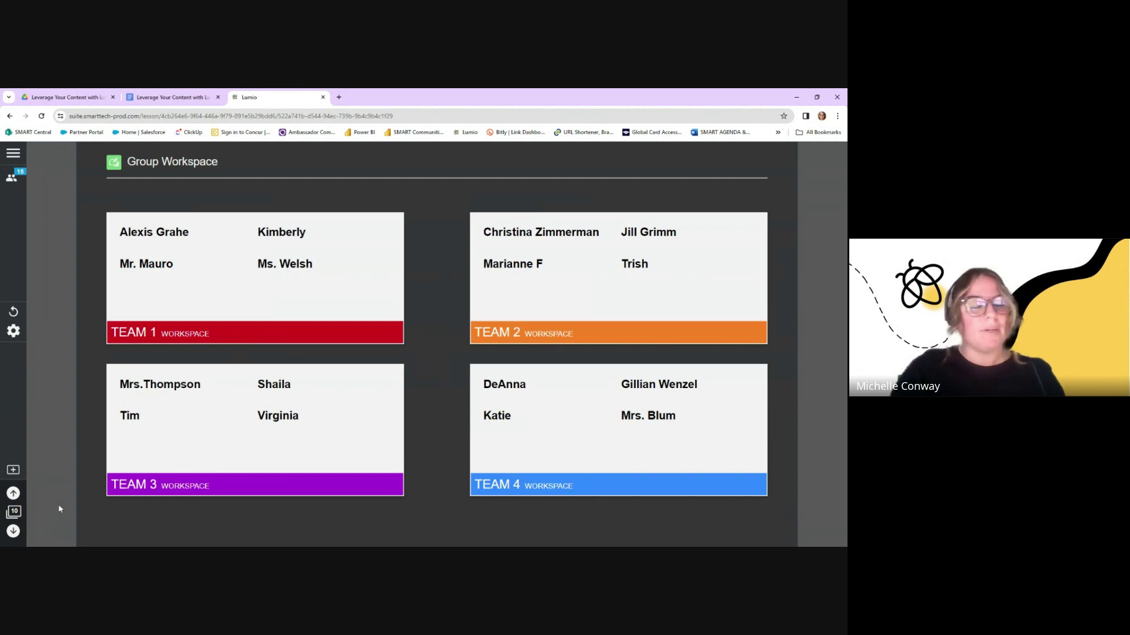
{"action": "left_click", "coordinate": [13, 512]}
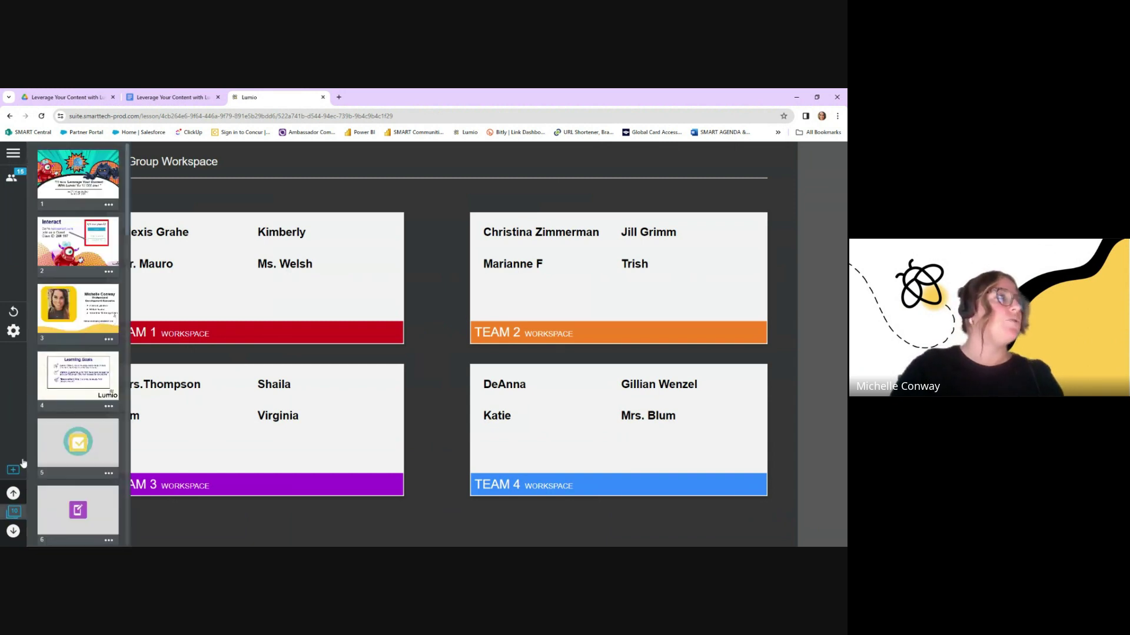
{"action": "left_click", "coordinate": [15, 420]}
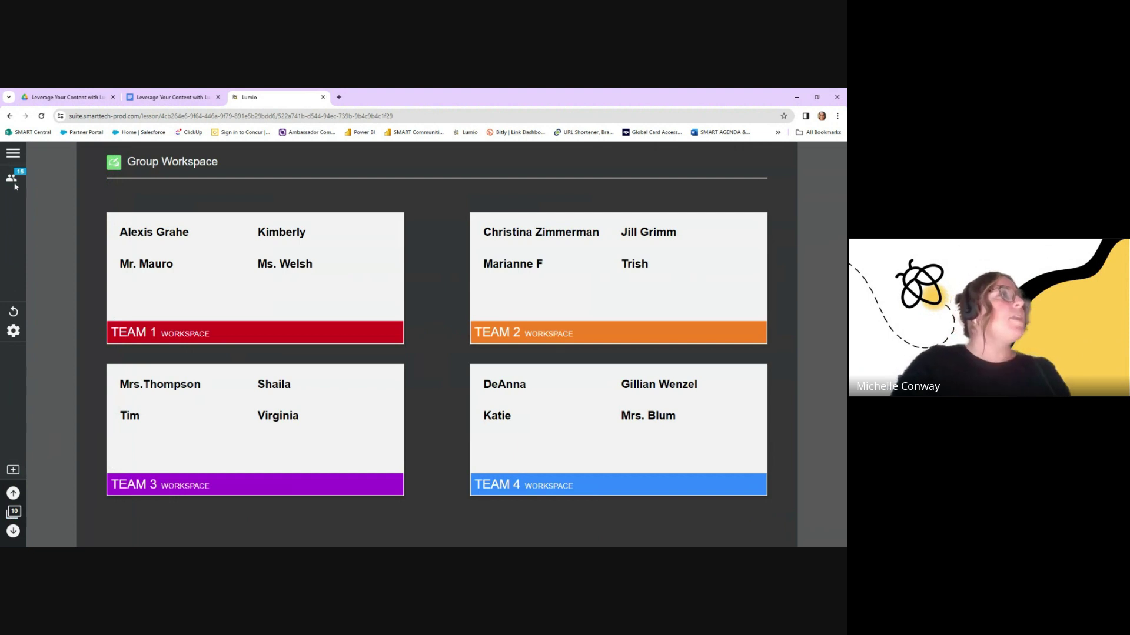
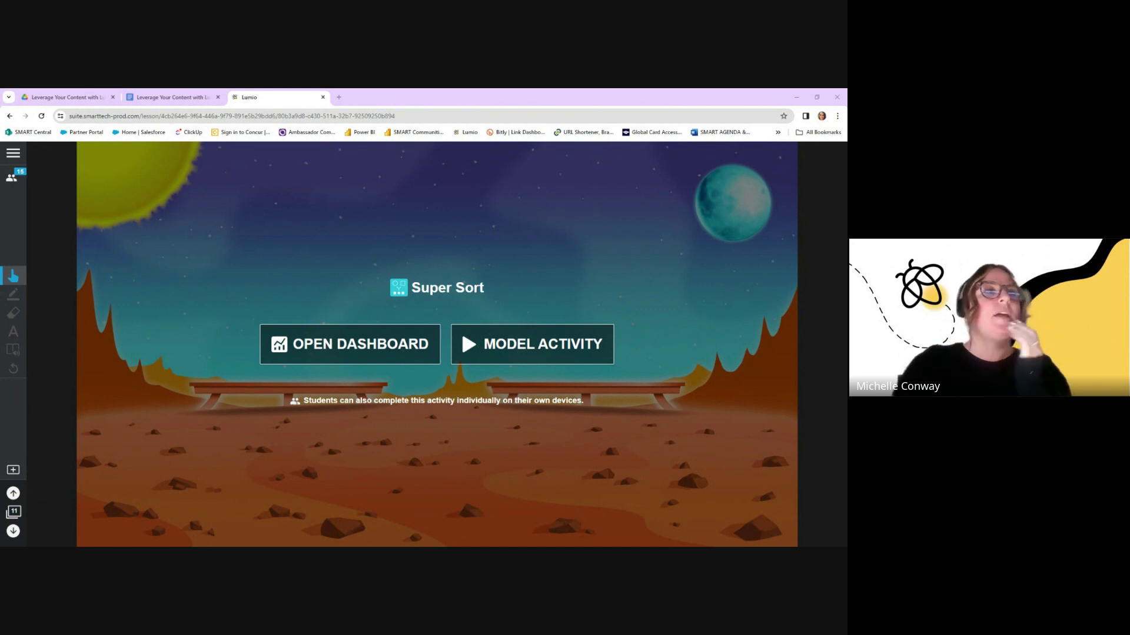
Model the Super Sort activity, trying the "less pollutants" card in Nonrenewable and sorting it into Renewable
{"action": "left_click", "coordinate": [506, 356]}
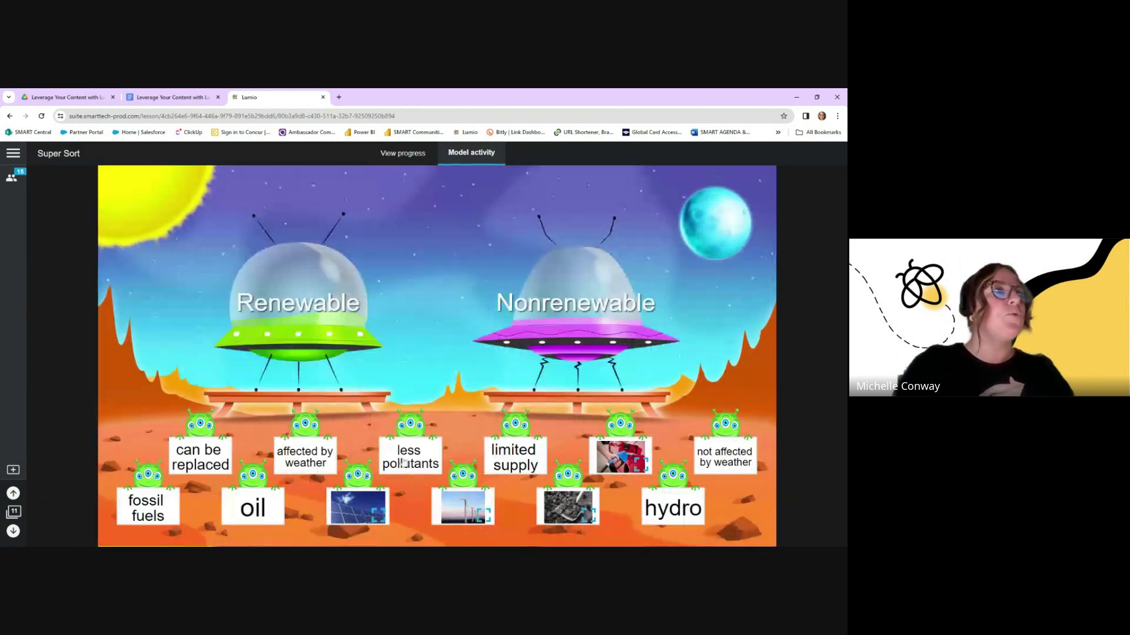
{"action": "left_click_drag", "start_coordinate": [436, 455], "coordinate": [593, 328]}
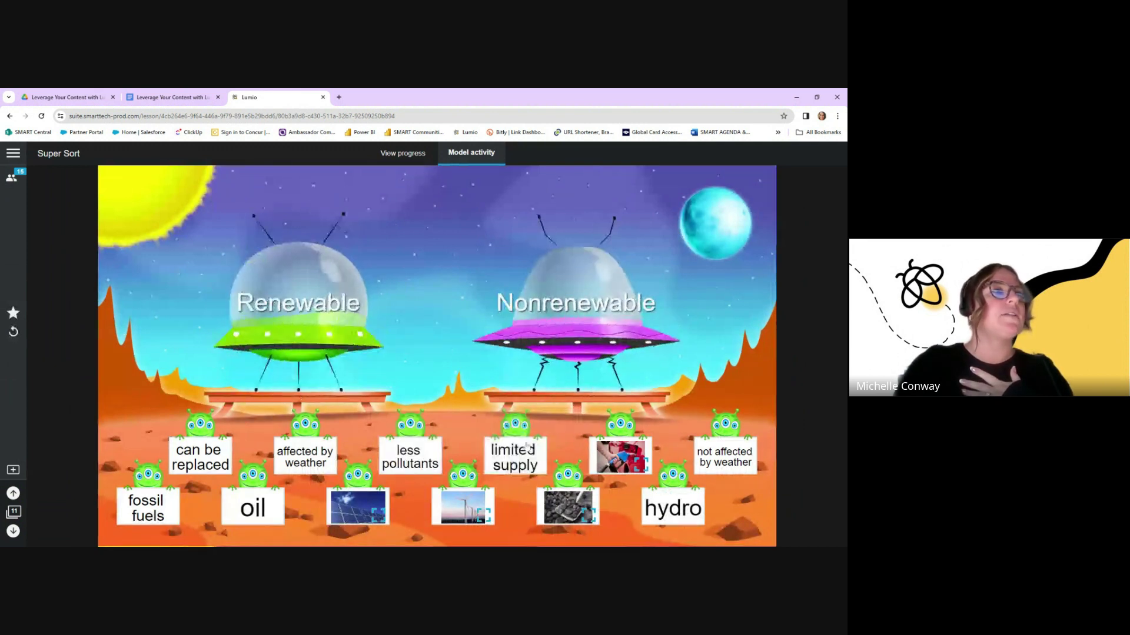
{"action": "left_click_drag", "start_coordinate": [424, 455], "coordinate": [329, 327]}
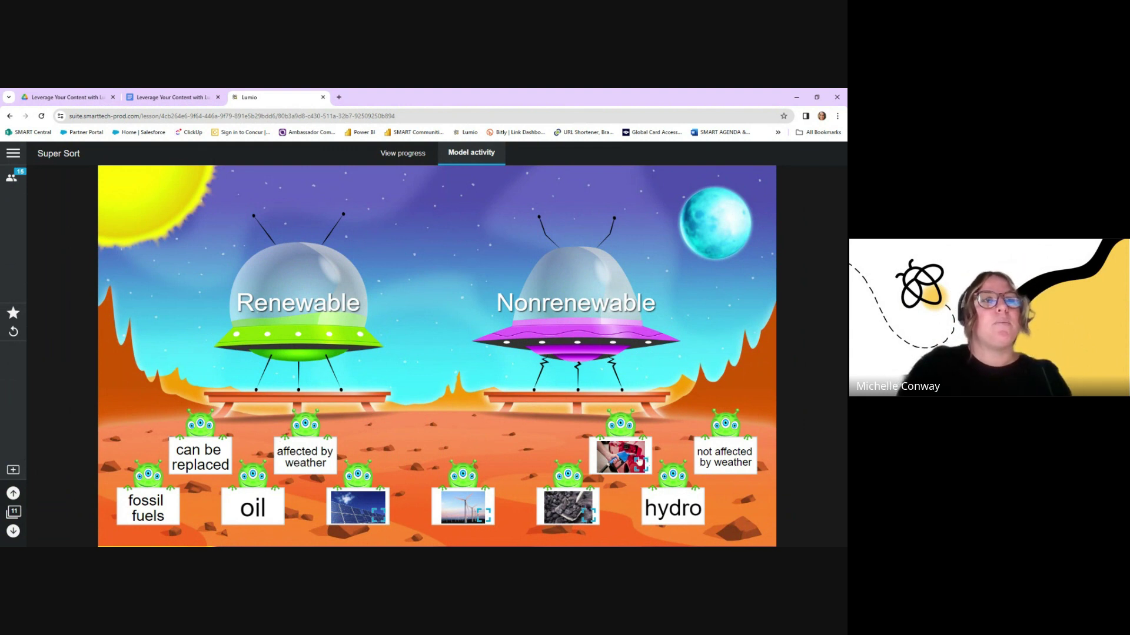
Enlarge the fuel pump and wind turbine picture cards in turn and close each enlarged view
{"action": "left_click", "coordinate": [641, 465]}
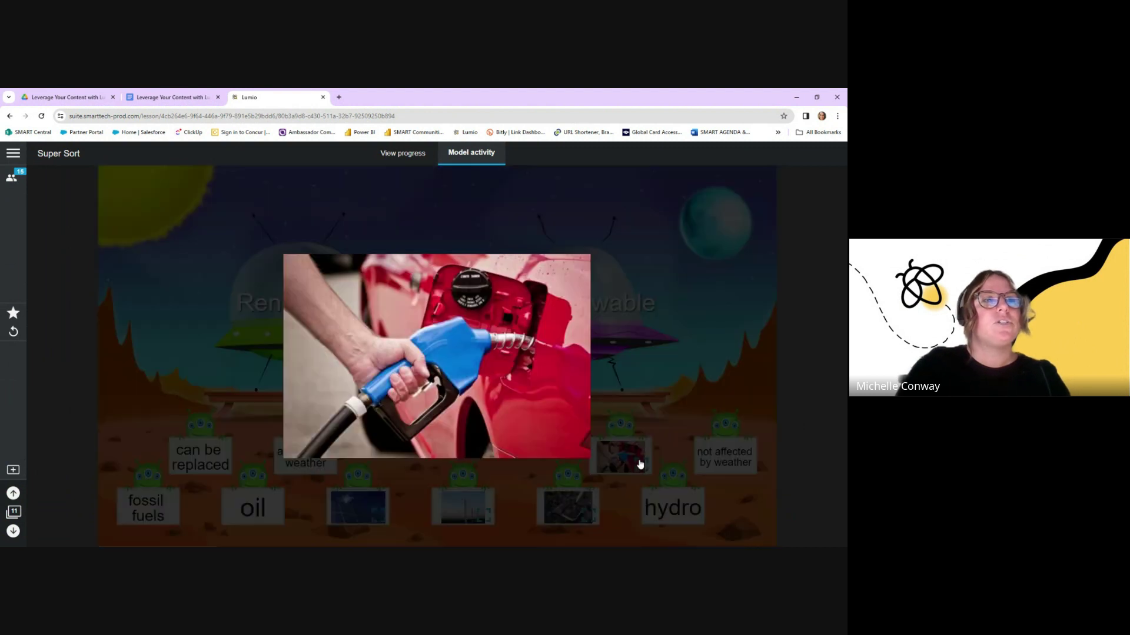
{"action": "left_click", "coordinate": [620, 383]}
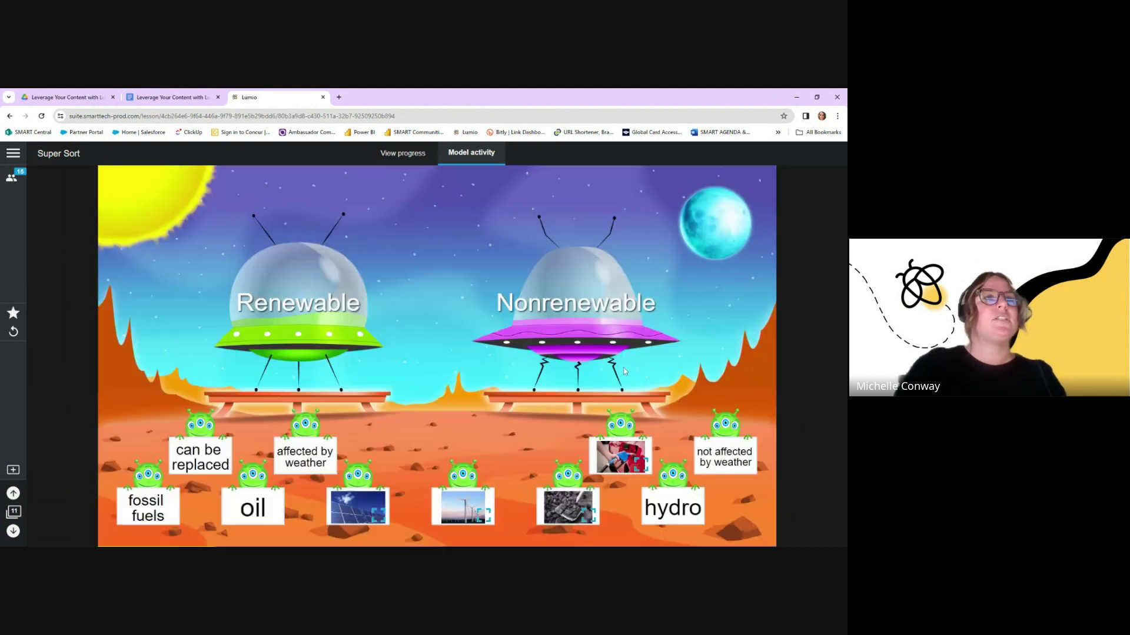
{"action": "left_click", "coordinate": [482, 517]}
{"action": "left_click", "coordinate": [616, 398]}
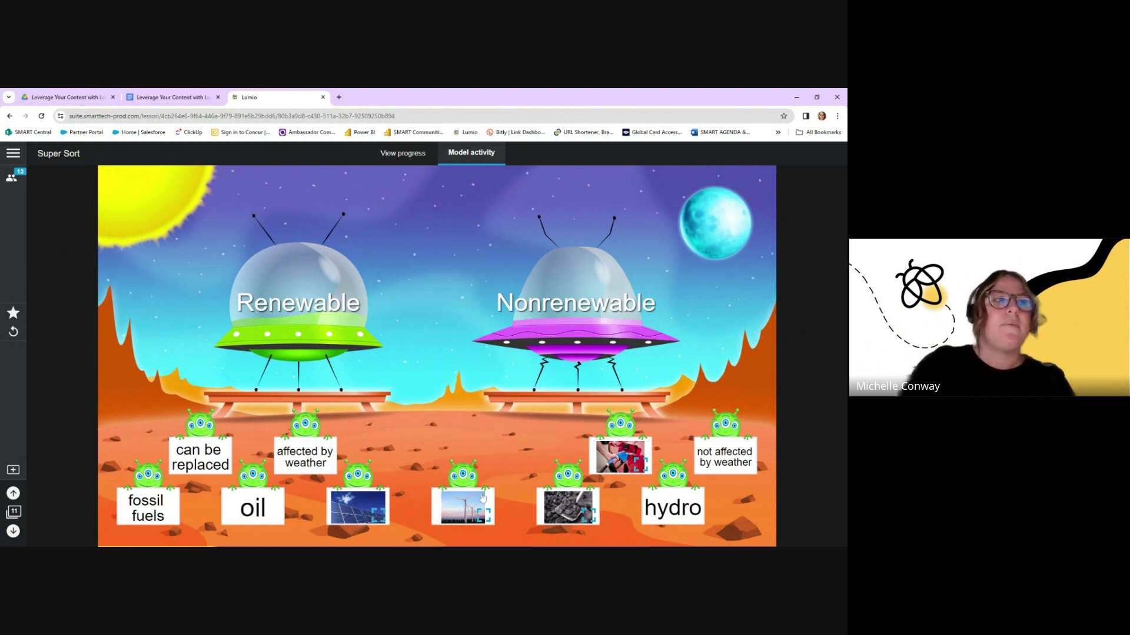
Enlarge the wind turbine picture card once more and close the enlarged view
{"action": "left_click", "coordinate": [484, 516]}
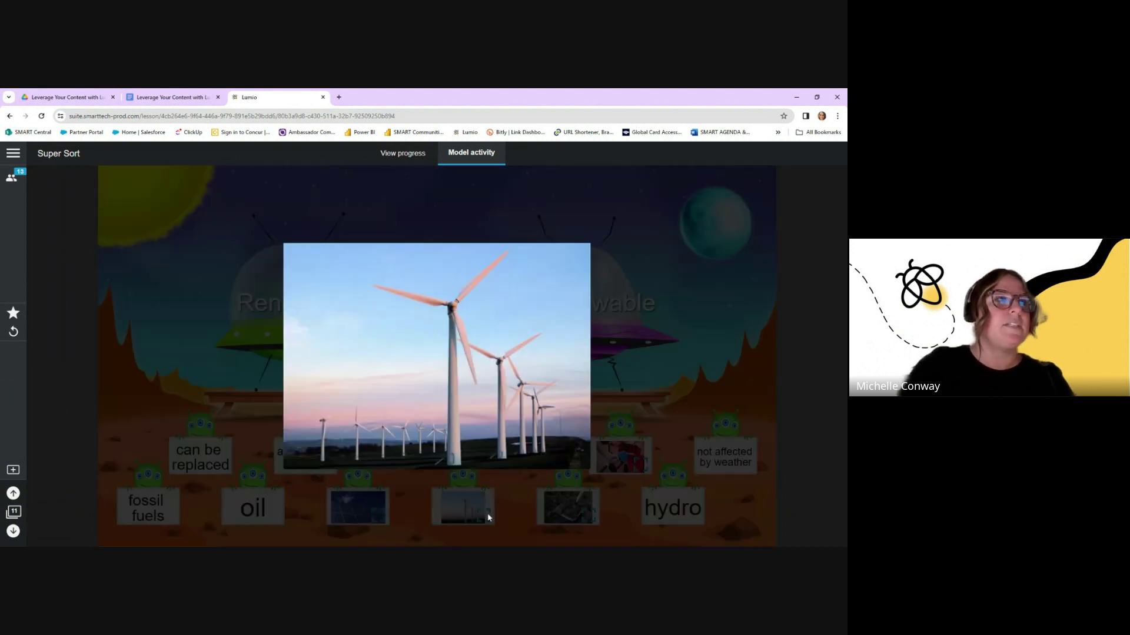
{"action": "left_click", "coordinate": [676, 376]}
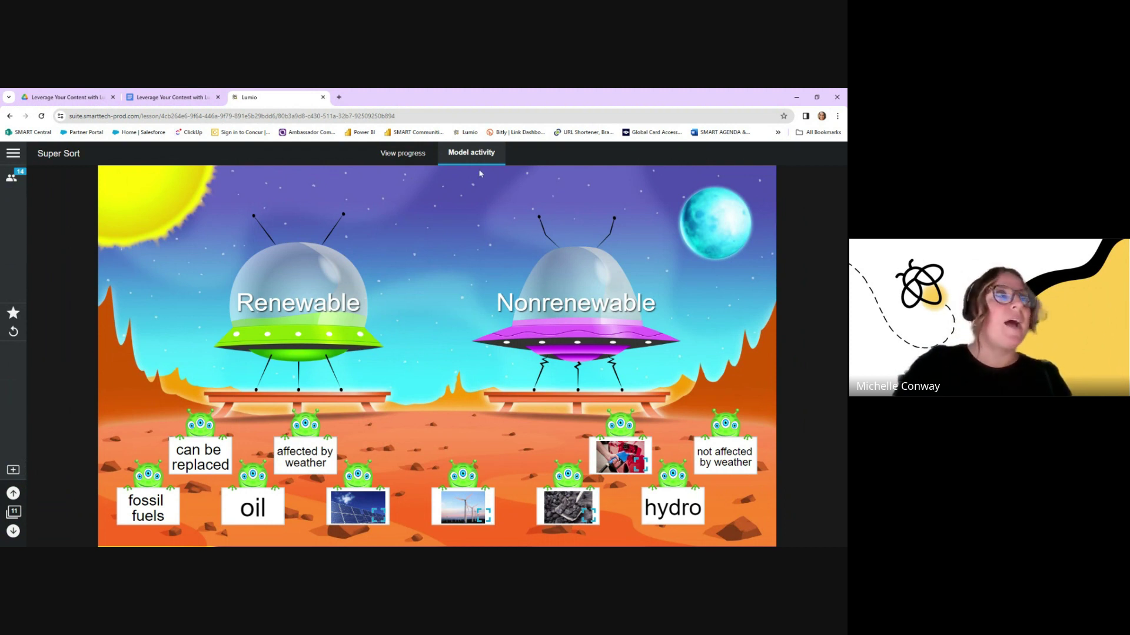
View the Super Sort class progress with results shown, switching the five most frequent answers to Correct
{"action": "left_click", "coordinate": [403, 154]}
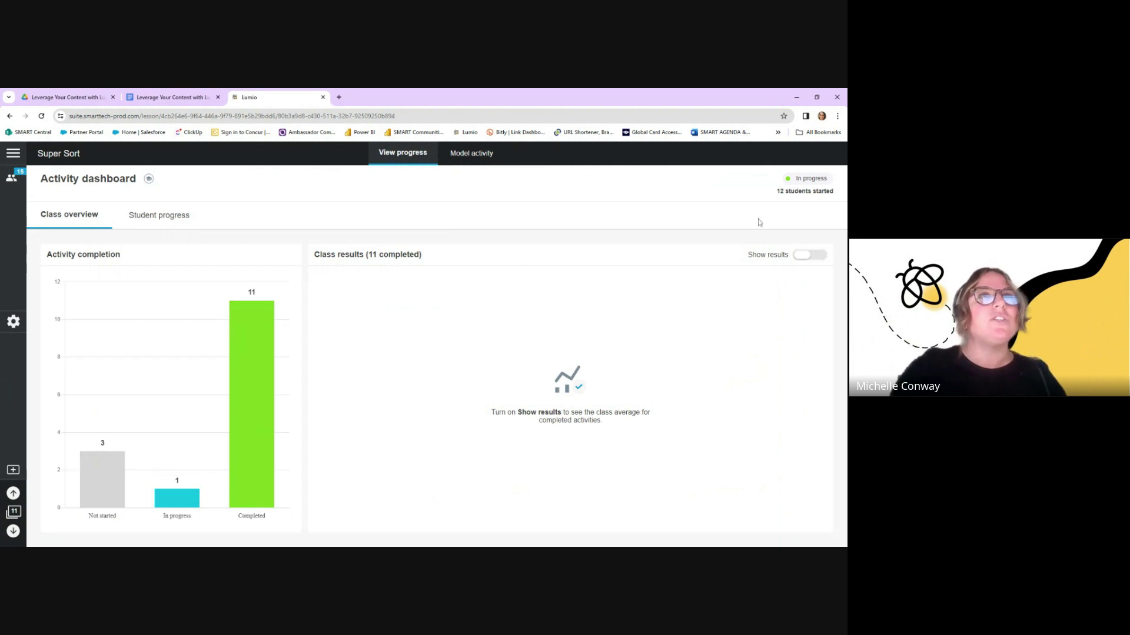
{"action": "left_click", "coordinate": [805, 255]}
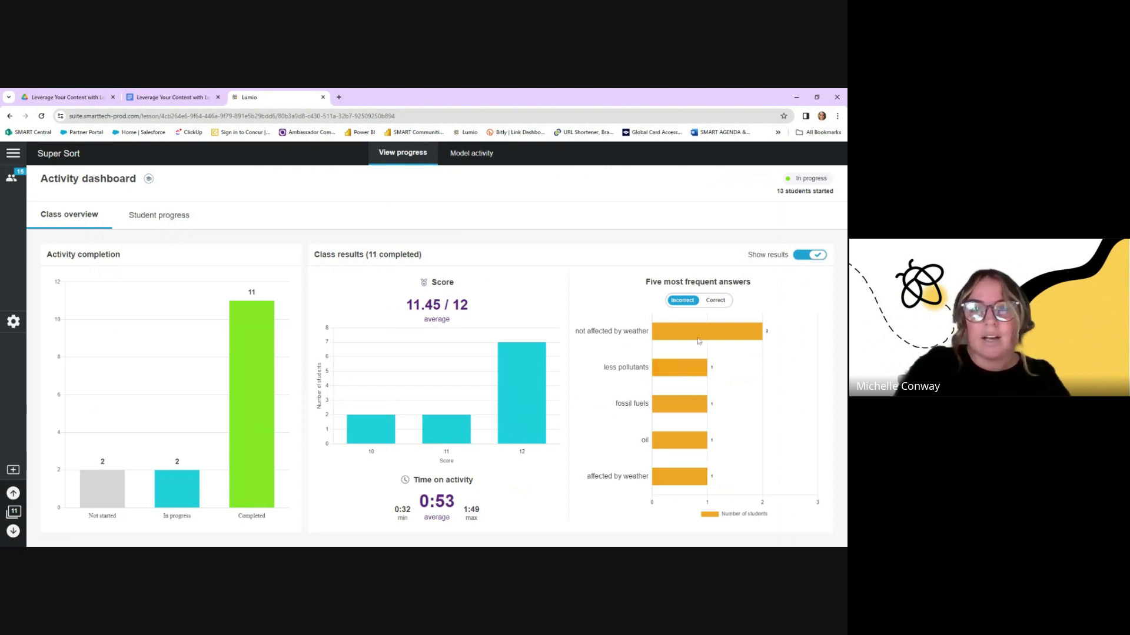
{"action": "left_click", "coordinate": [723, 302]}
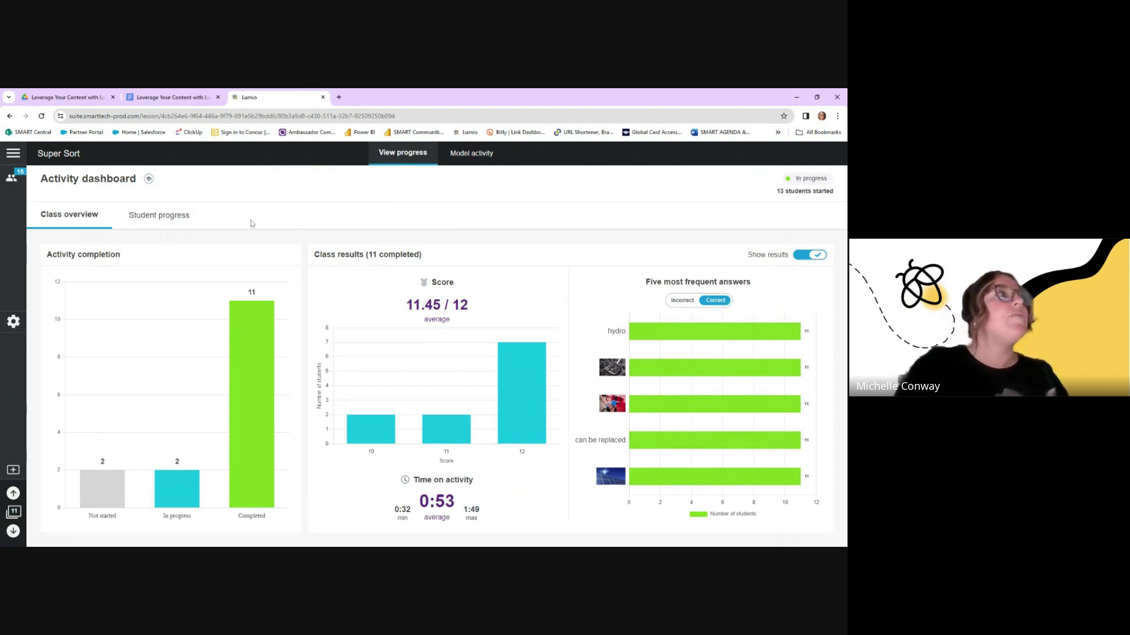
Reveal the individual student progress, review the first student's first-attempt responses and return to the student list
{"action": "left_click", "coordinate": [188, 224]}
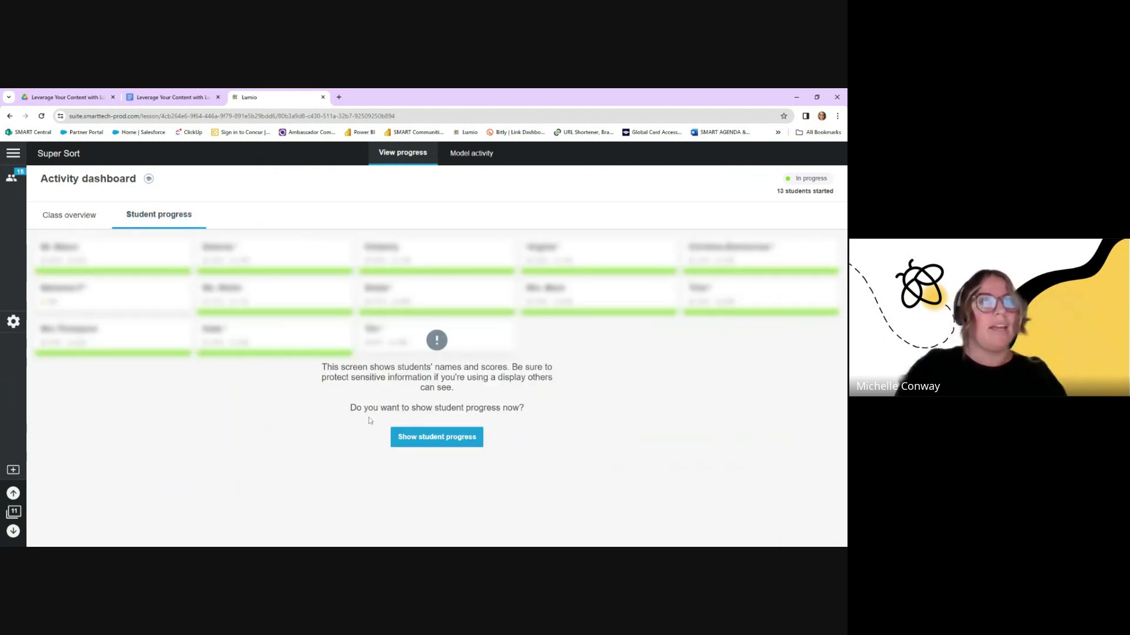
{"action": "left_click", "coordinate": [414, 438]}
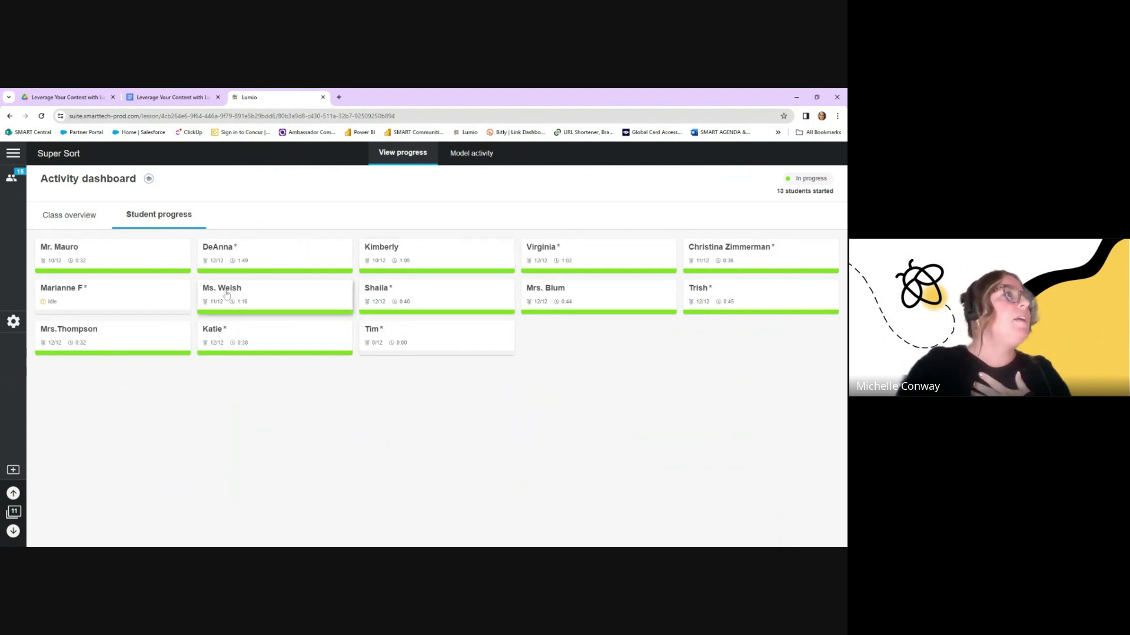
{"action": "left_click", "coordinate": [97, 259]}
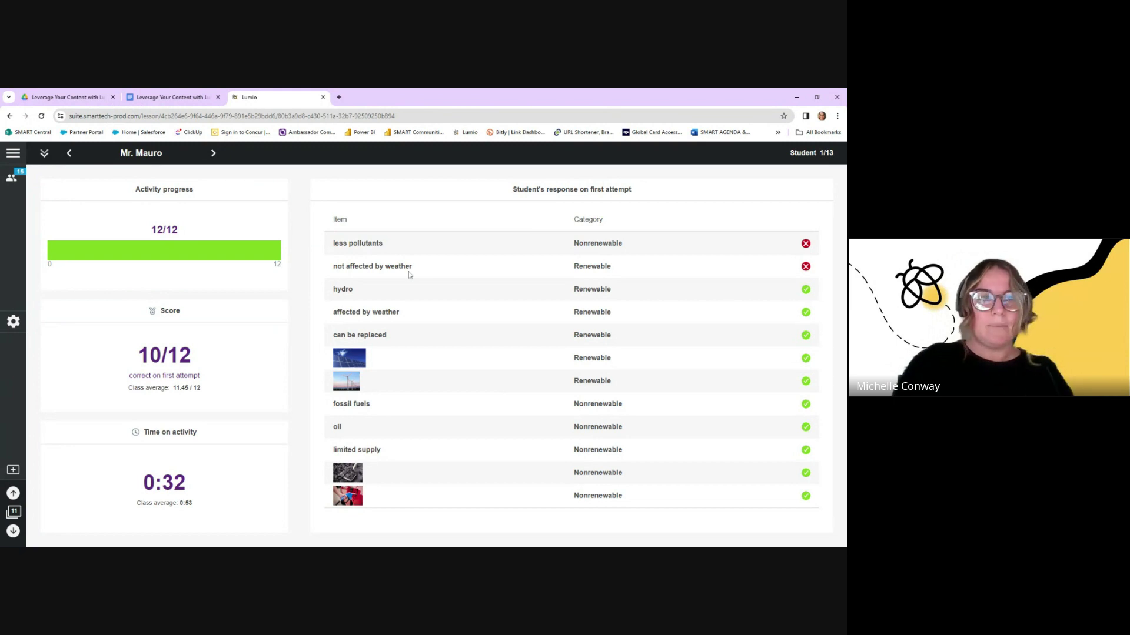
{"action": "left_click", "coordinate": [43, 155]}
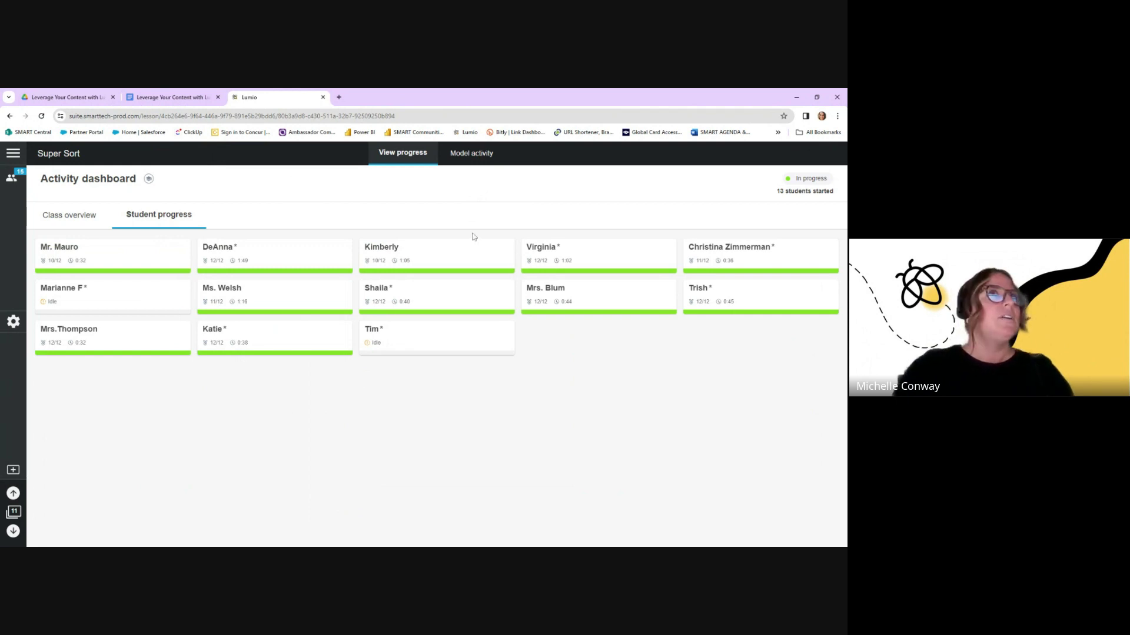
Advance to the Exit Ticket page and start the activity for the class
{"action": "left_click", "coordinate": [13, 531]}
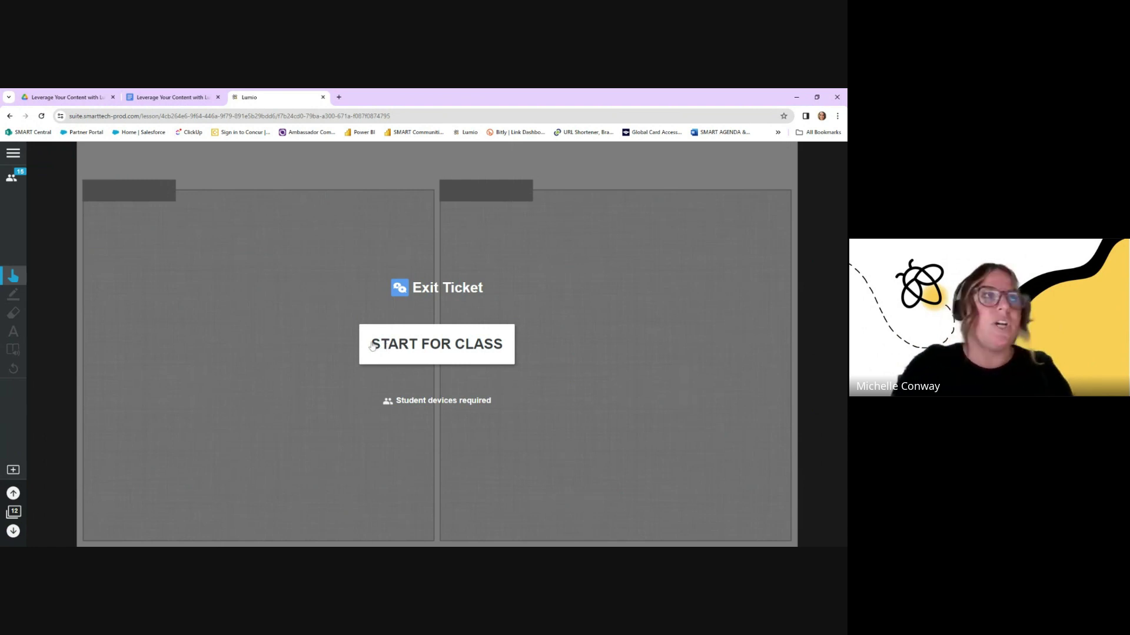
{"action": "left_click", "coordinate": [391, 350]}
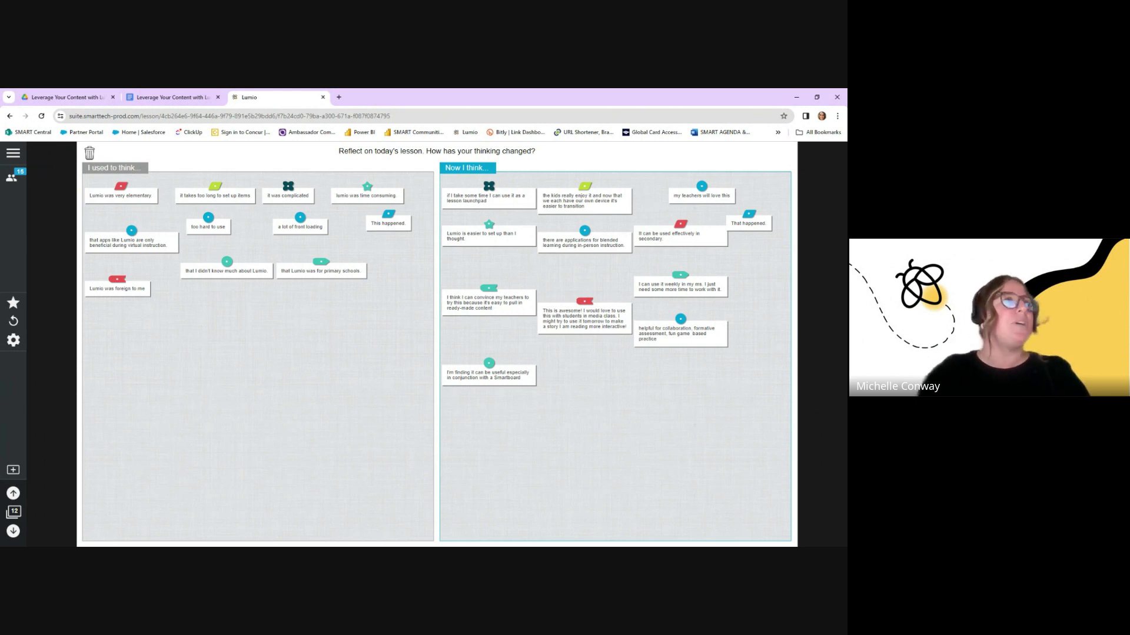
Enlarge the "This happened." response, step through the following "I used to think..." responses and close the enlarged view
{"action": "left_click", "coordinate": [389, 221]}
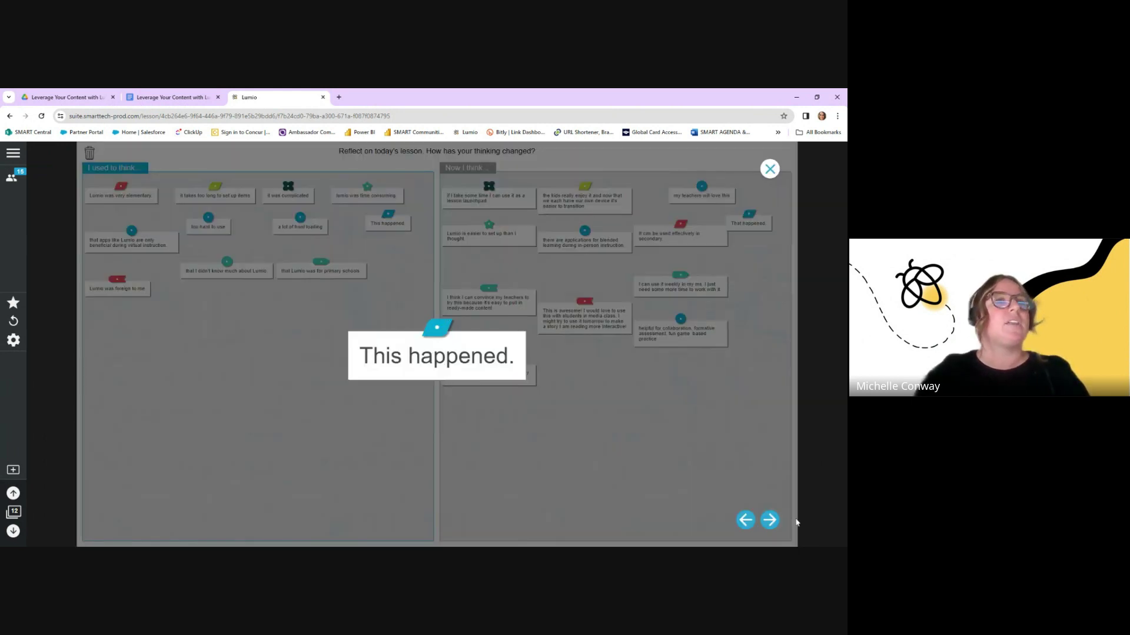
{"action": "left_click", "coordinate": [770, 520]}
{"action": "left_click", "coordinate": [769, 520]}
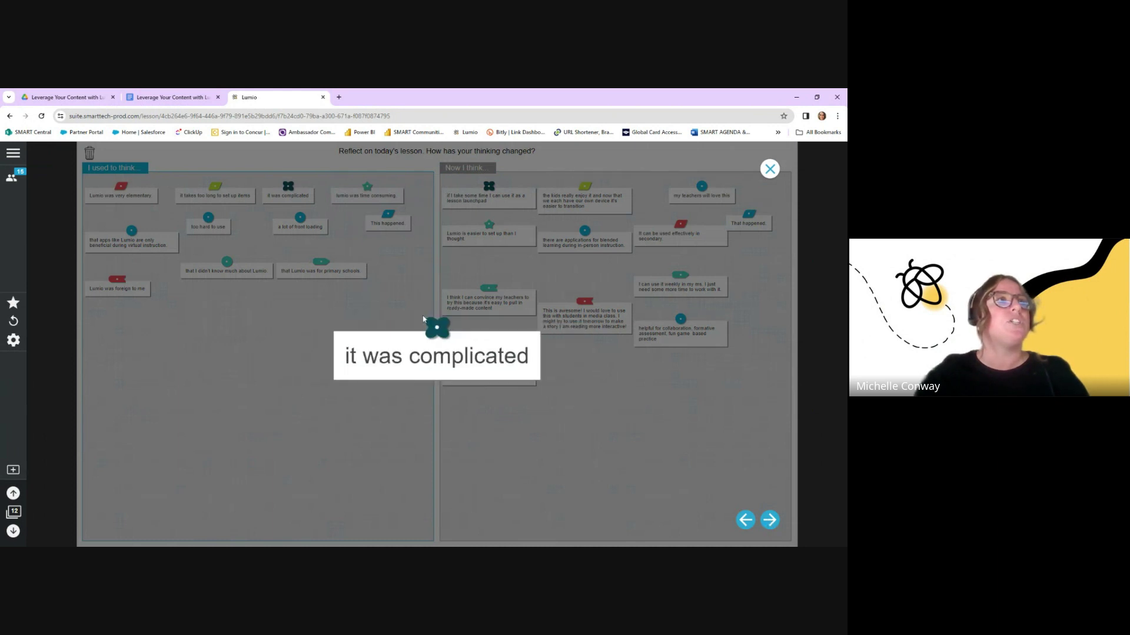
{"action": "left_click", "coordinate": [762, 170]}
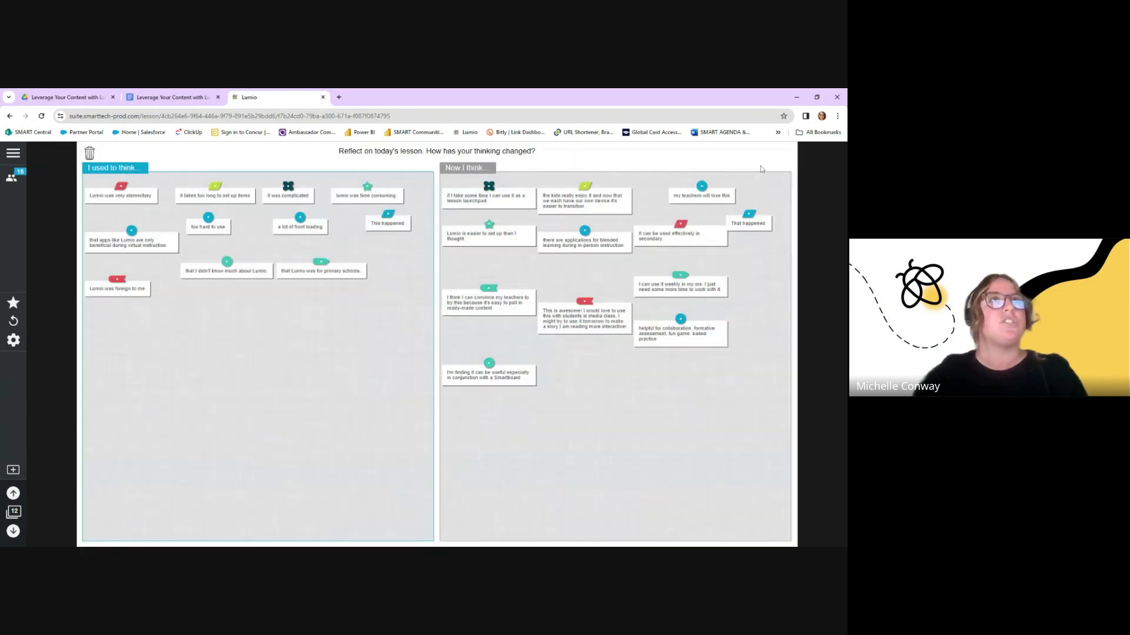
Display the student names on the Exit Ticket responses, and hide them again
{"action": "left_click", "coordinate": [13, 340]}
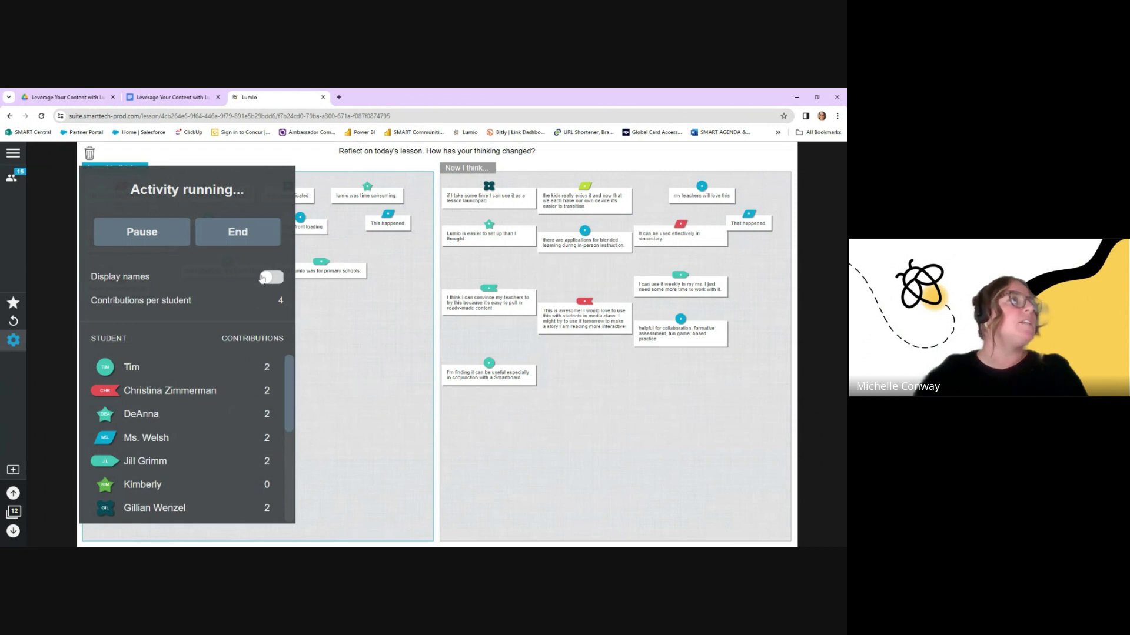
{"action": "left_click", "coordinate": [263, 279]}
{"action": "left_click", "coordinate": [26, 249]}
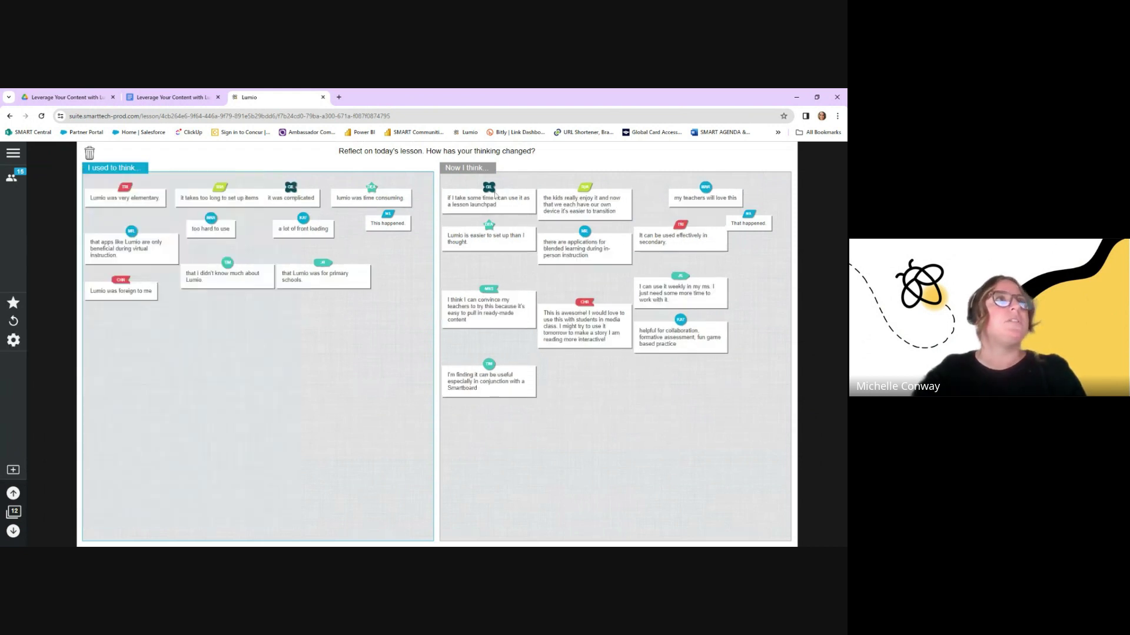
{"action": "left_click", "coordinate": [13, 340]}
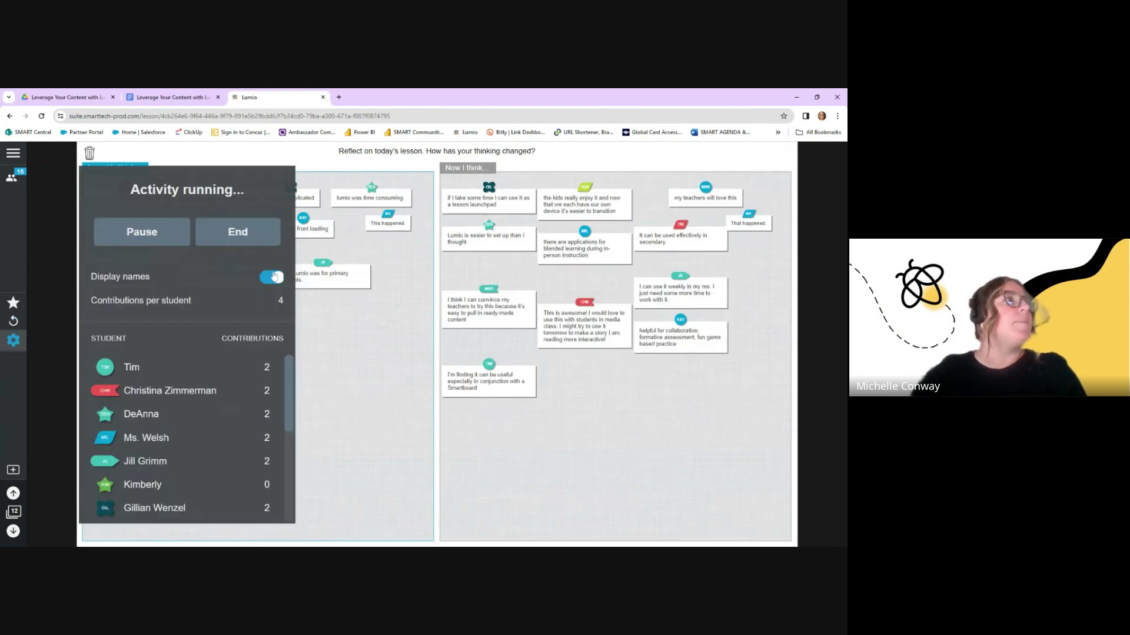
{"action": "left_click", "coordinate": [14, 262]}
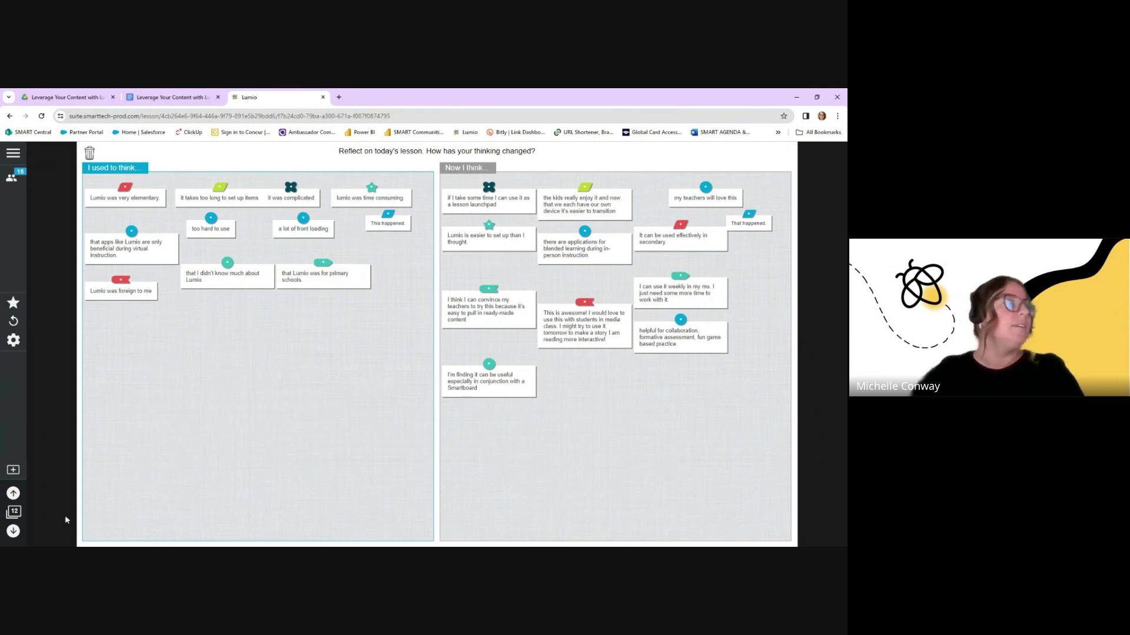
Advance the lesson past the Leave Student Perspective page to the Login From Google Drive page
{"action": "left_click", "coordinate": [13, 531]}
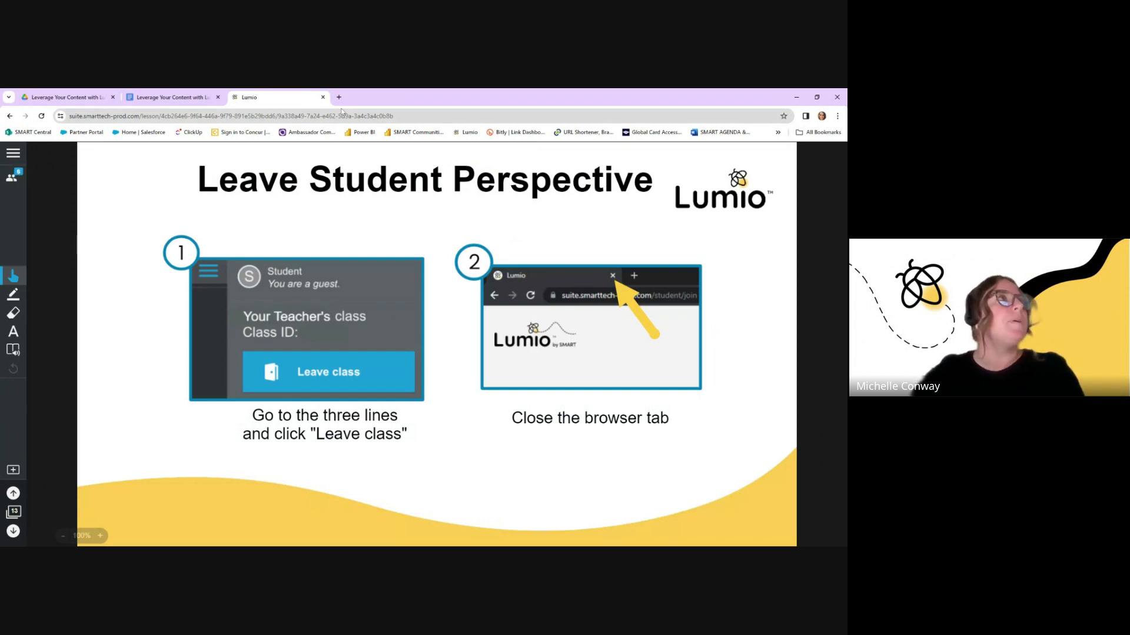
{"action": "left_click", "coordinate": [9, 532]}
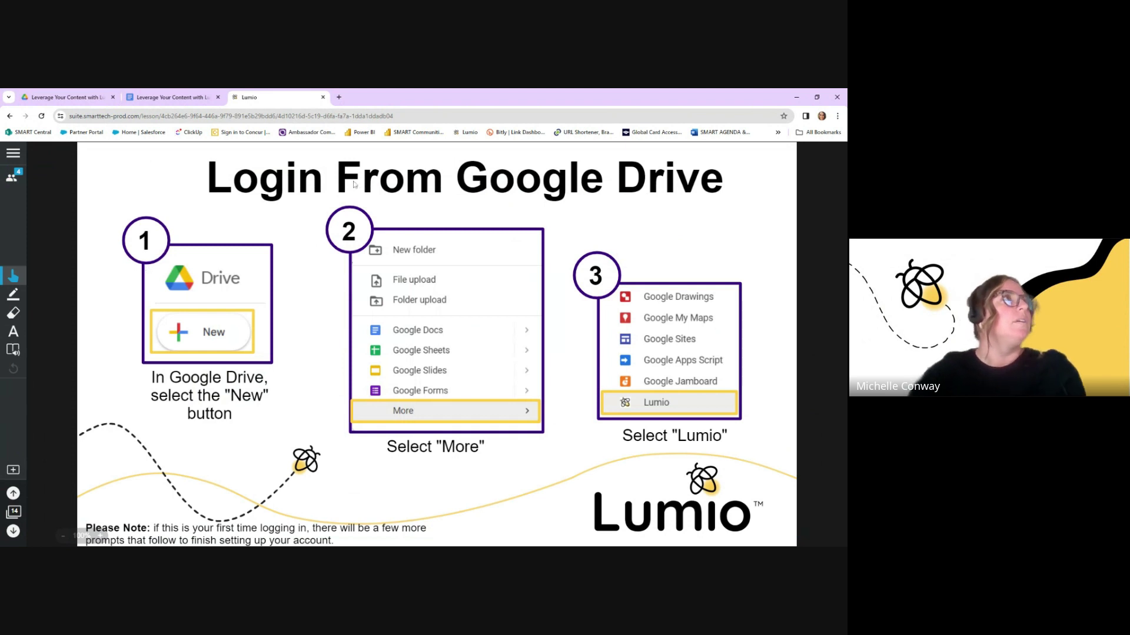
Open a blank browser tab, and exit the running Lumio lesson to My Library
{"action": "left_click", "coordinate": [339, 98]}
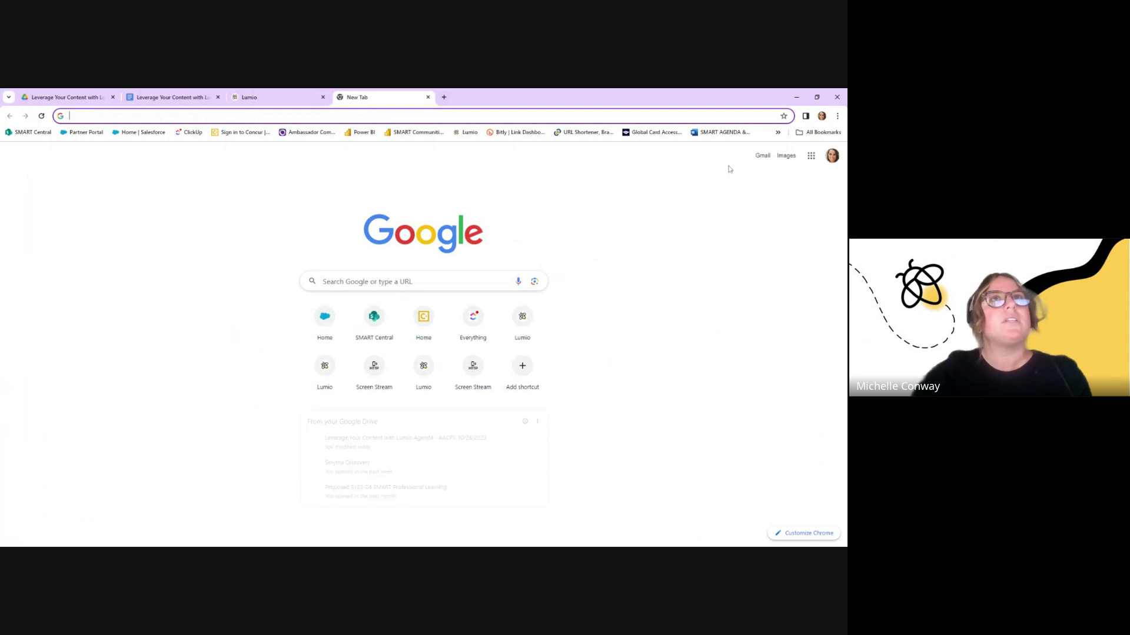
{"action": "left_click", "coordinate": [276, 98]}
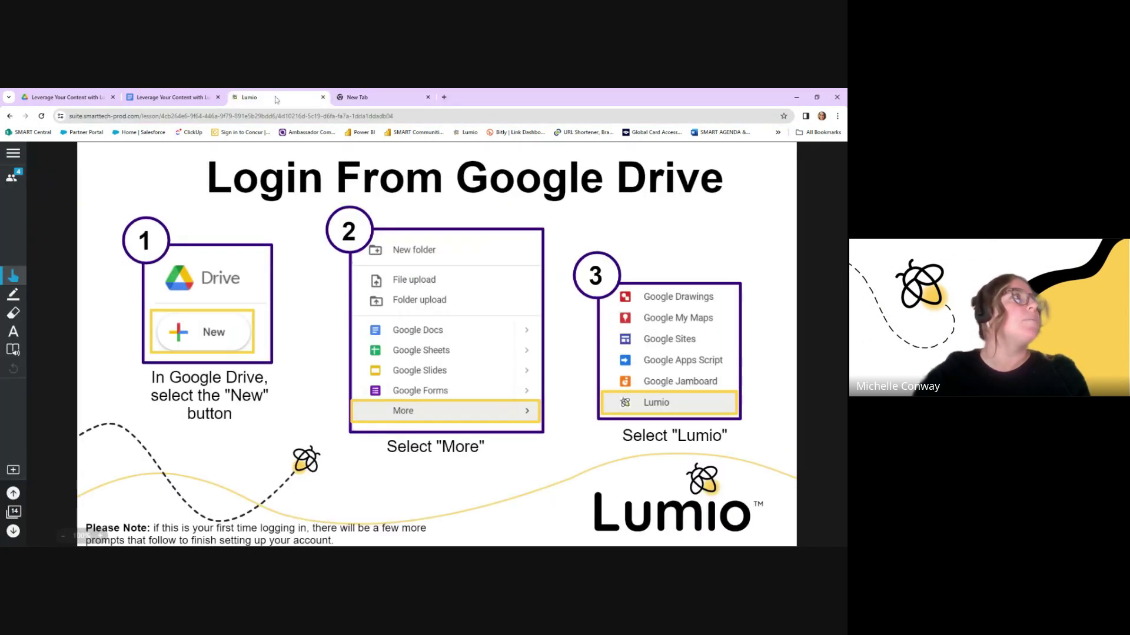
{"action": "left_click", "coordinate": [13, 156]}
{"action": "left_click", "coordinate": [24, 181]}
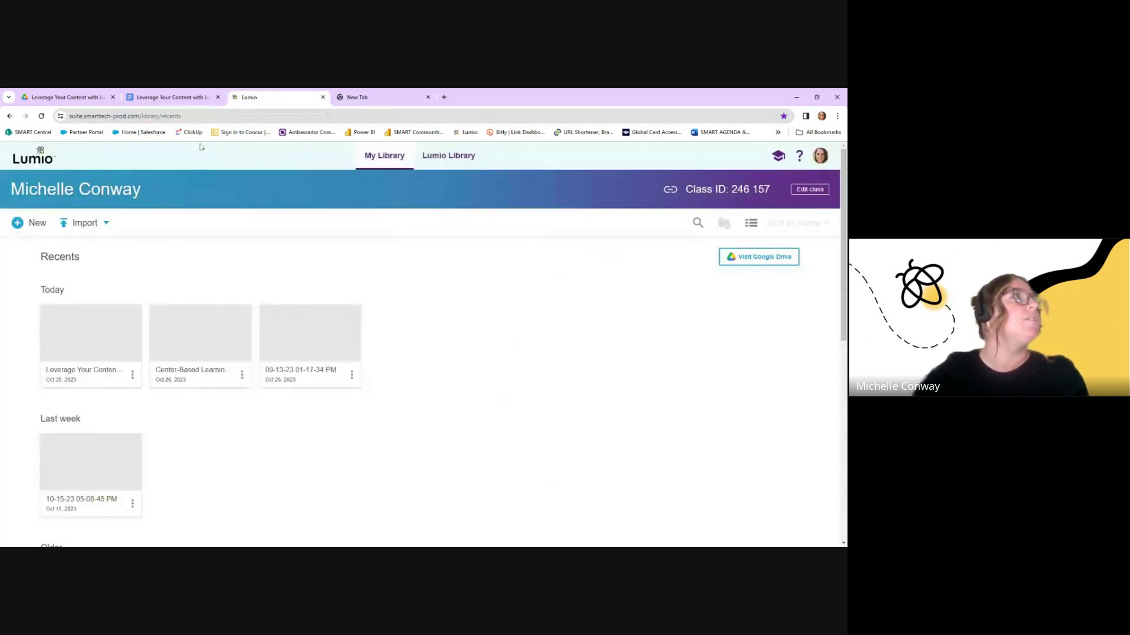
Open Google Drive in the blank browser tab and close the original Lumio tab
{"action": "left_click", "coordinate": [358, 97]}
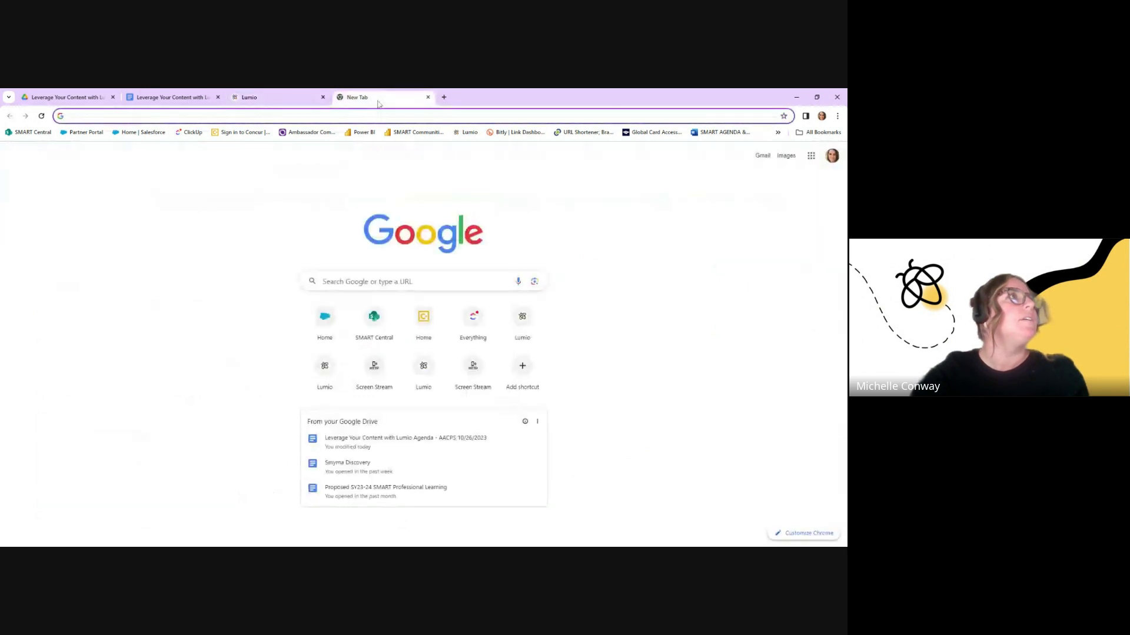
{"action": "left_click", "coordinate": [811, 157]}
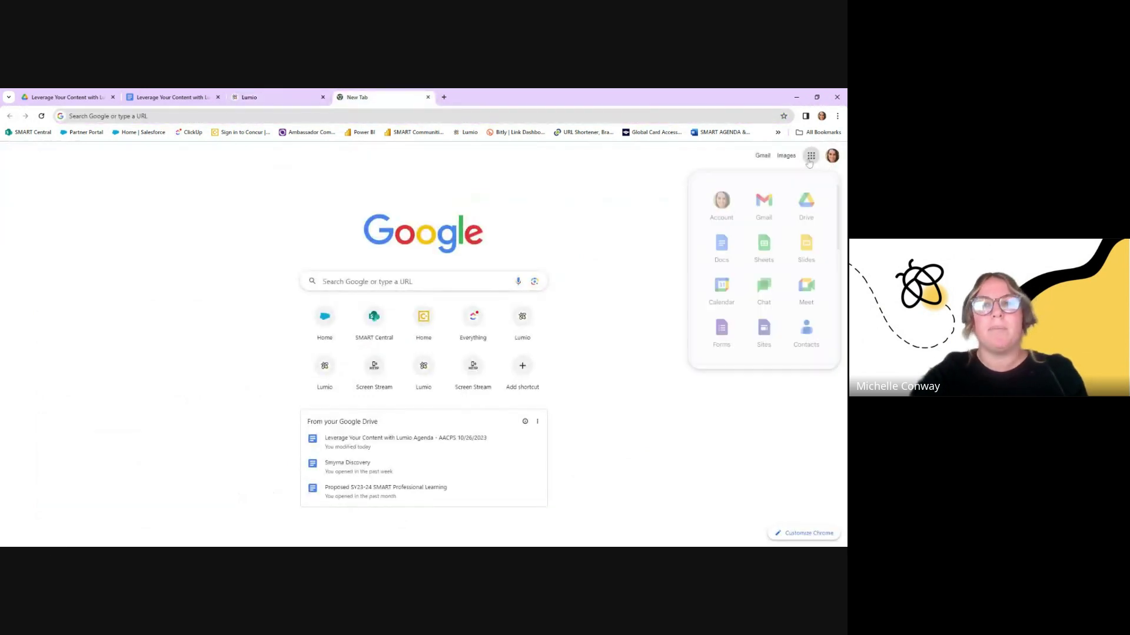
{"action": "left_click", "coordinate": [806, 203]}
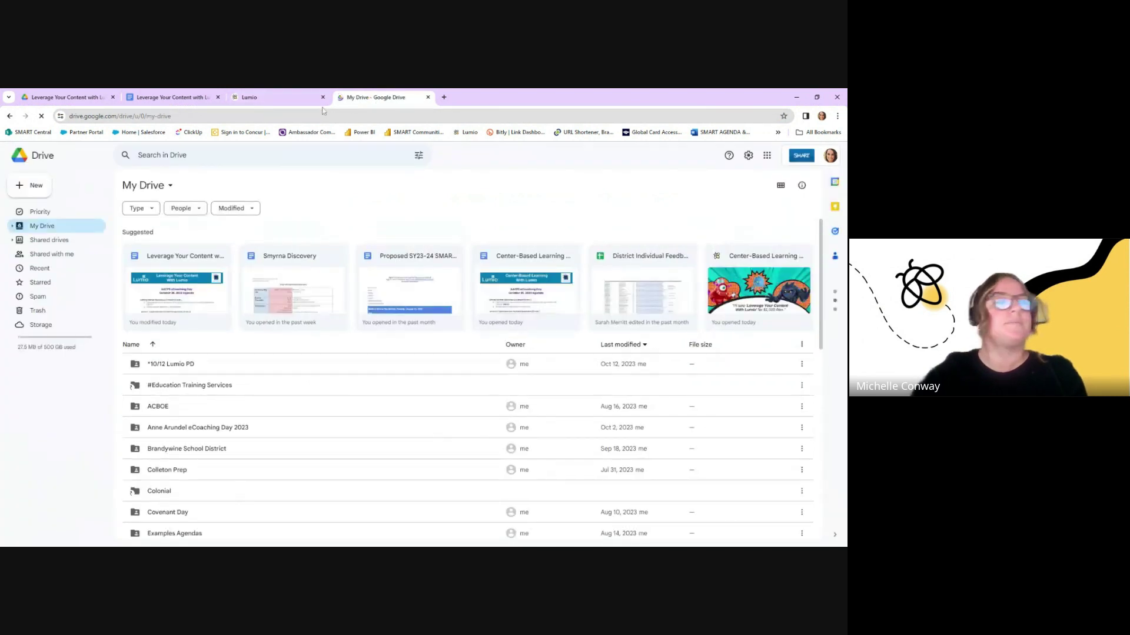
{"action": "left_click", "coordinate": [275, 97]}
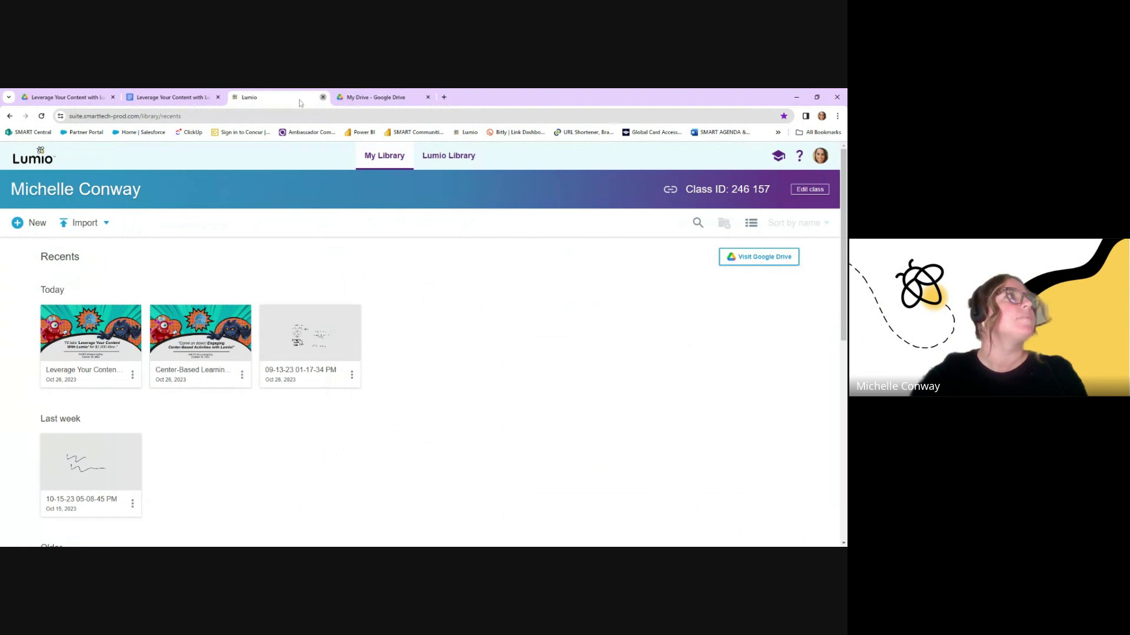
{"action": "left_click", "coordinate": [322, 98]}
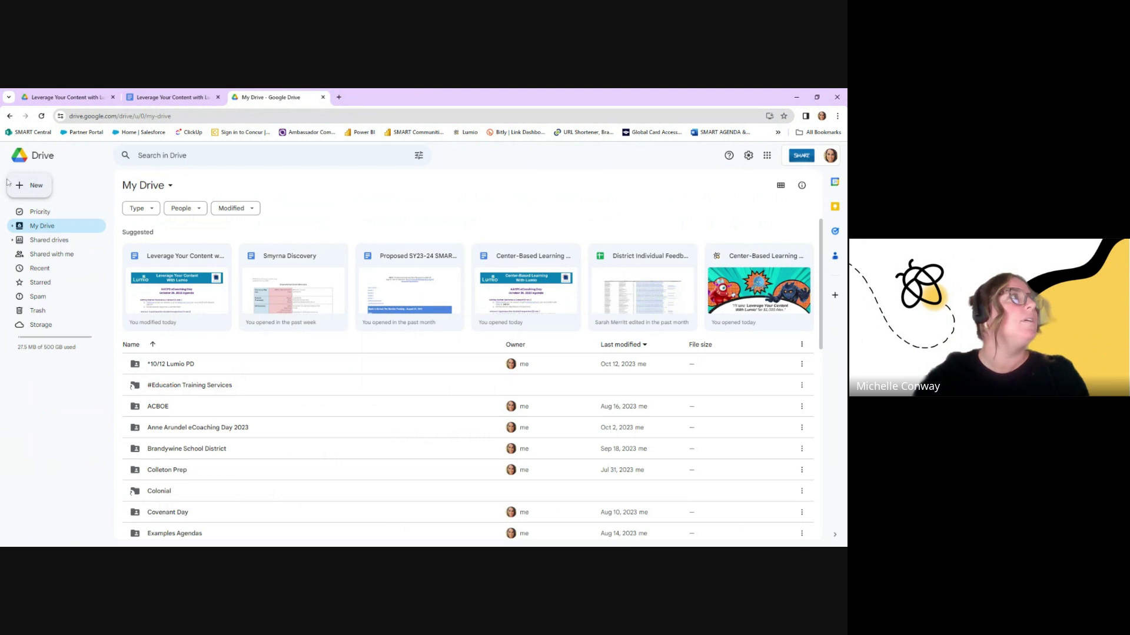
Launch Lumio from Google Drive's options for creating new items with additional apps
{"action": "left_click", "coordinate": [34, 189]}
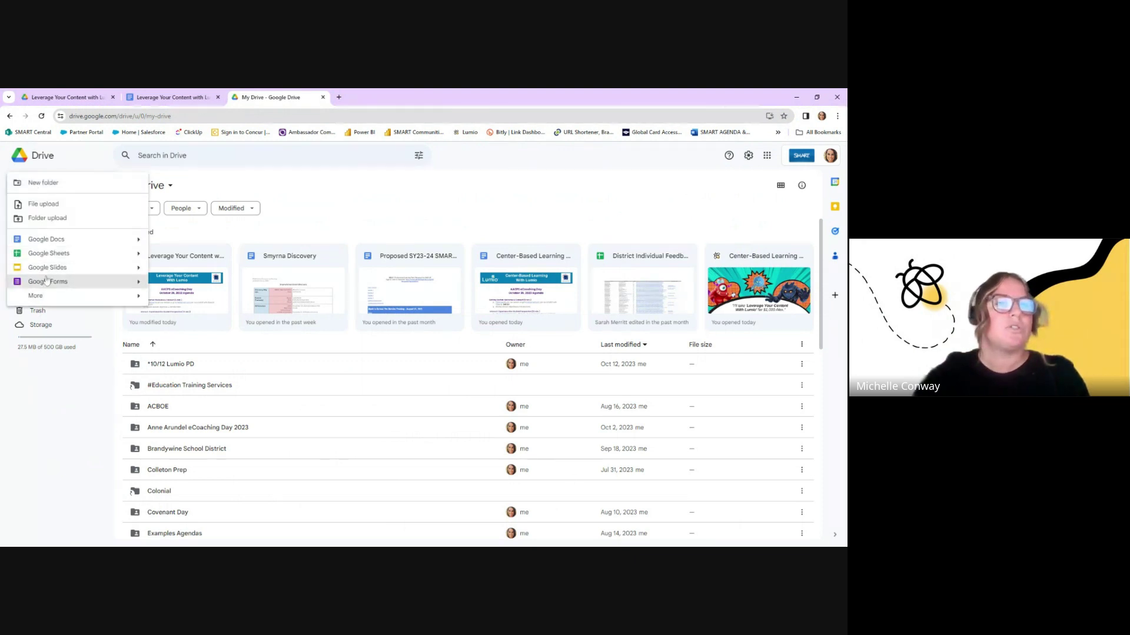
{"action": "mouse_move", "coordinate": [48, 296]}
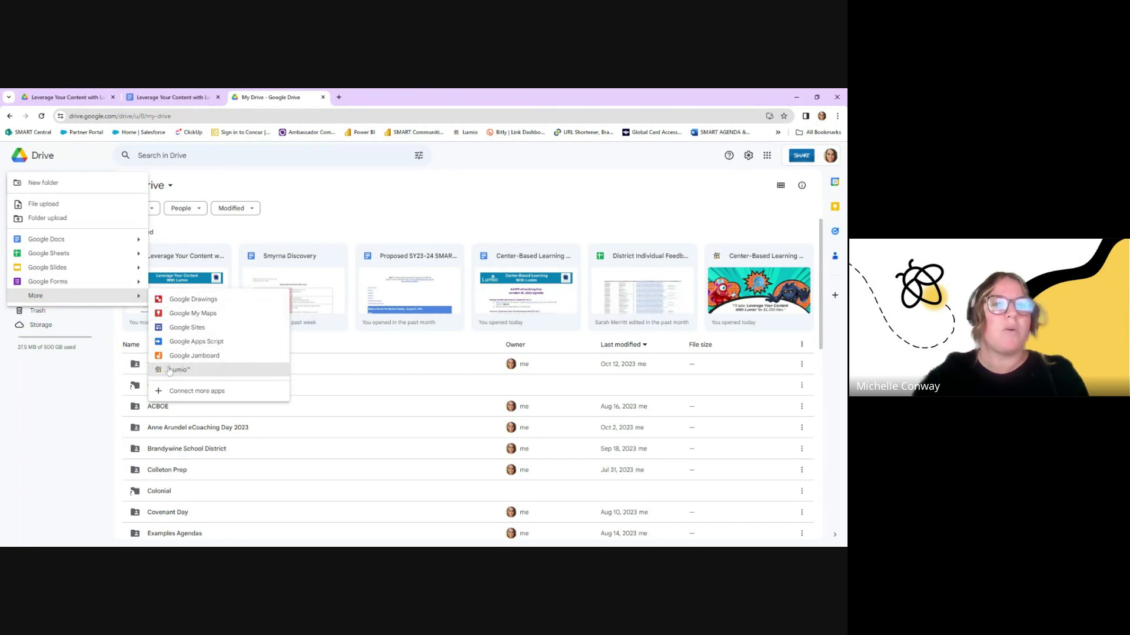
{"action": "left_click", "coordinate": [46, 399]}
{"action": "left_click", "coordinate": [30, 185]}
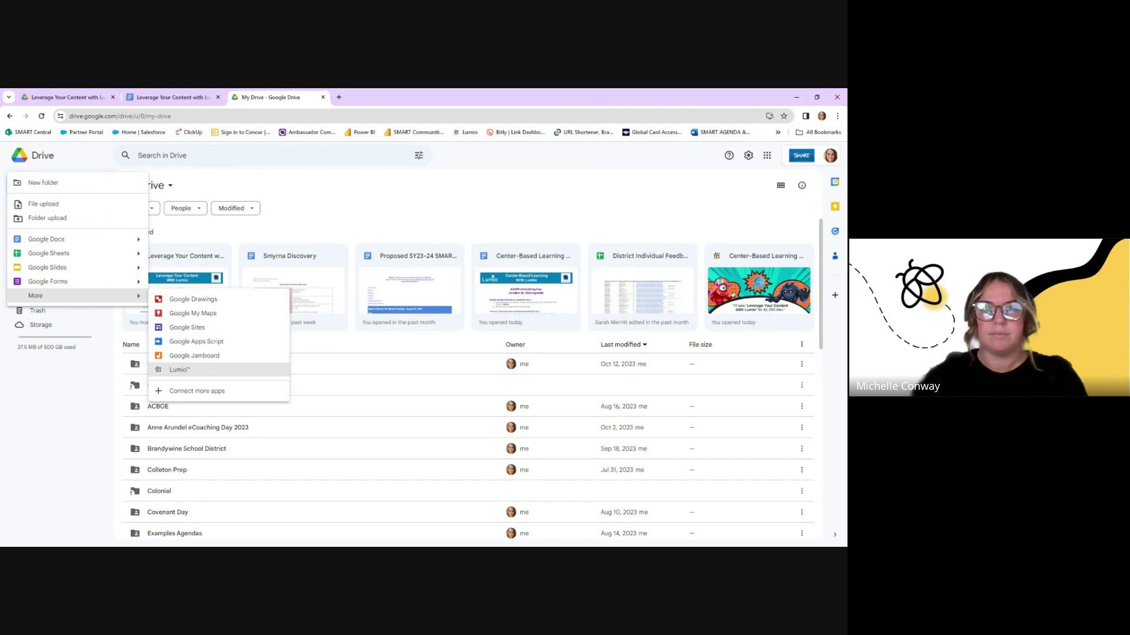
{"action": "left_click", "coordinate": [188, 370]}
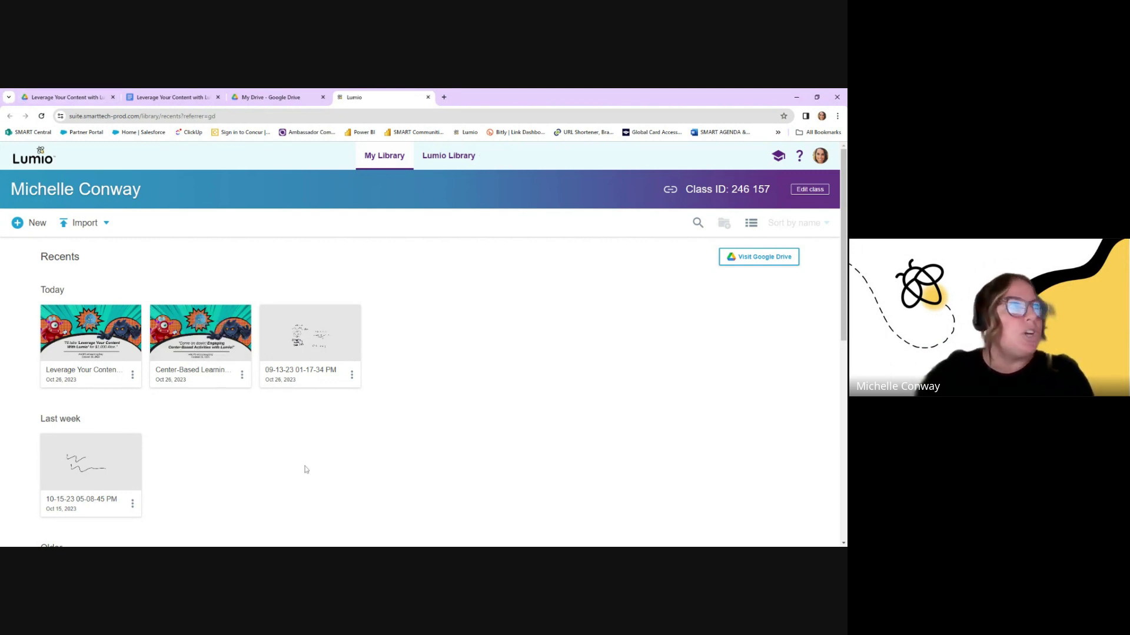
Open the Lumio Library and browse its Featured, Collections, Manipulatives, STEAM and Tynker Coding resources
{"action": "left_click", "coordinate": [454, 157]}
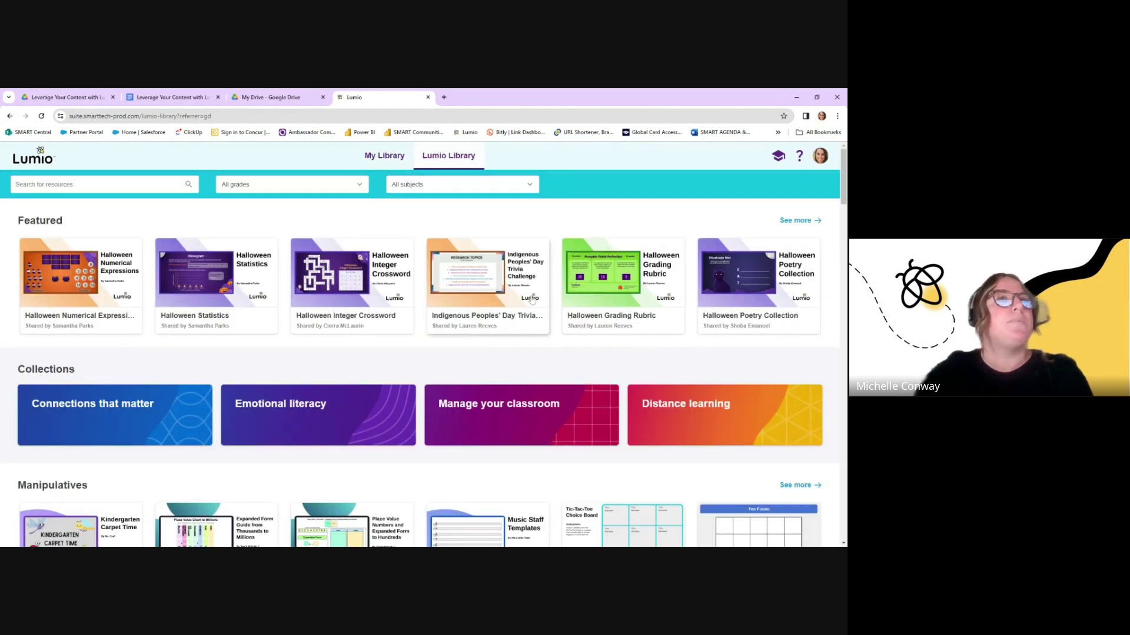
{"action": "scroll", "coordinate": [531, 300], "scroll_direction": "down", "scroll_amount": 5}
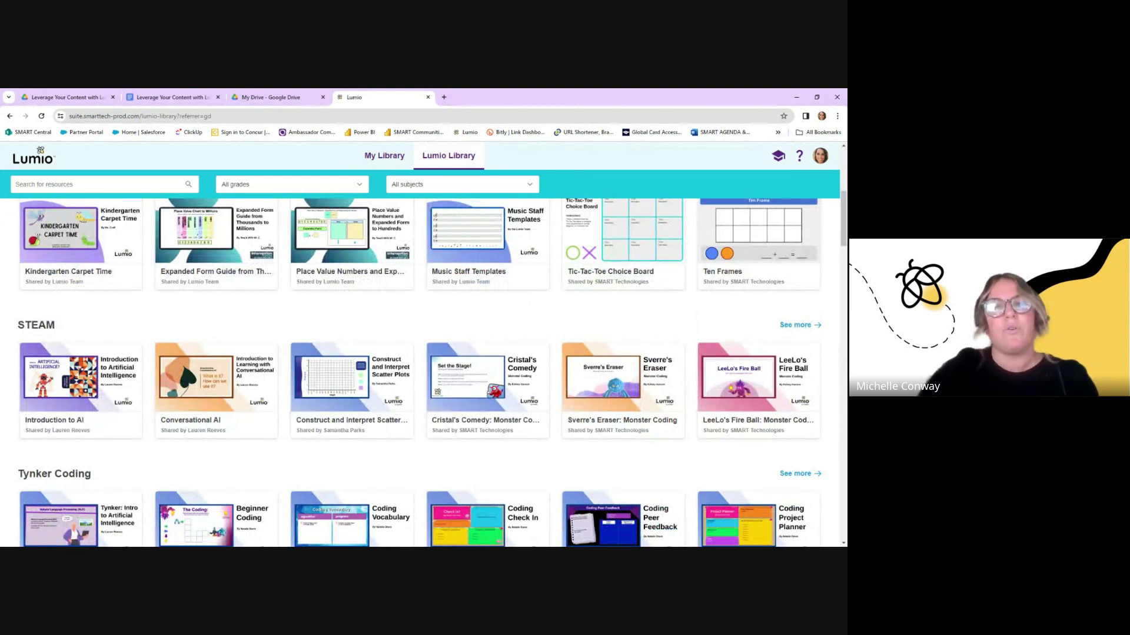
{"action": "scroll", "coordinate": [527, 297], "scroll_direction": "up", "scroll_amount": 3}
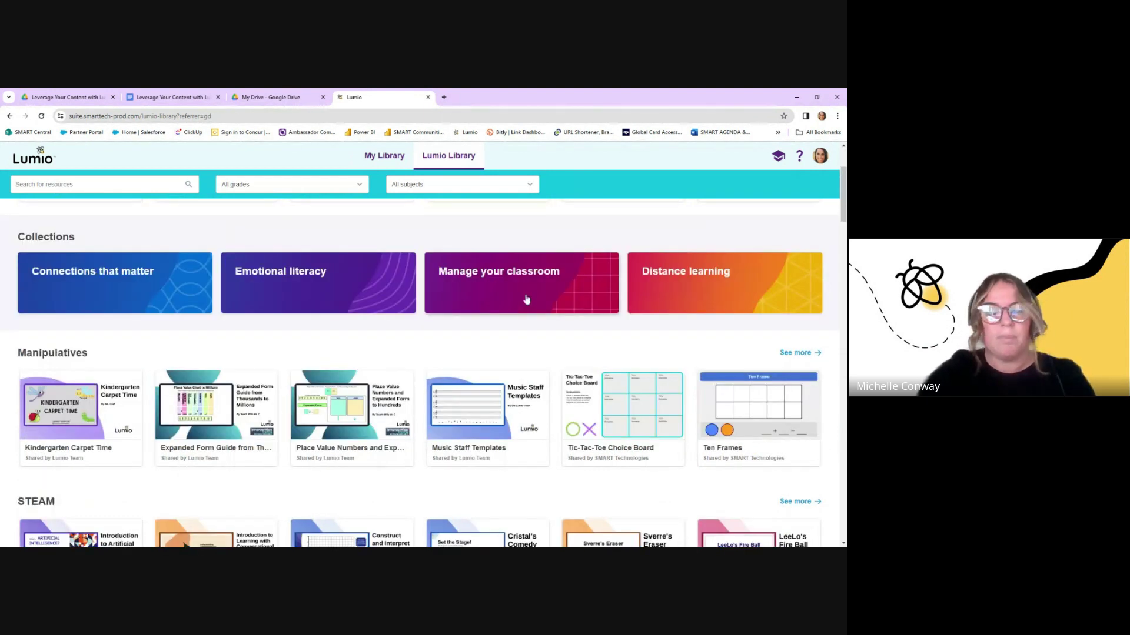
Return to My Library and look over the class editing options, leaving them without making a change
{"action": "scroll", "coordinate": [527, 299], "scroll_direction": "up", "scroll_amount": 2}
{"action": "left_click", "coordinate": [398, 156]}
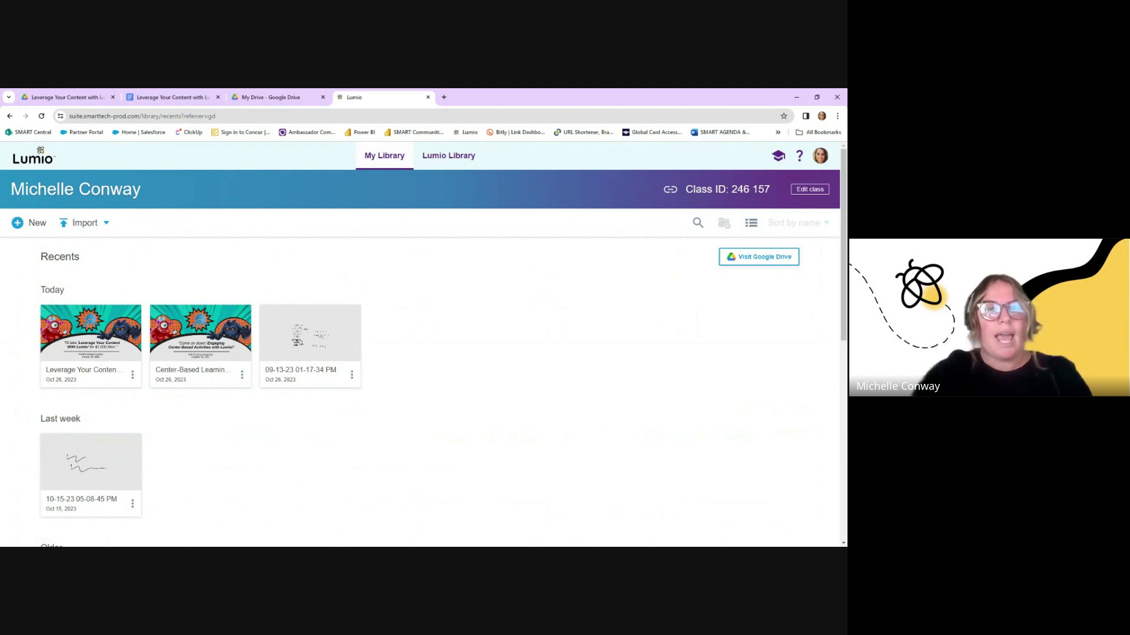
{"action": "left_click", "coordinate": [810, 189]}
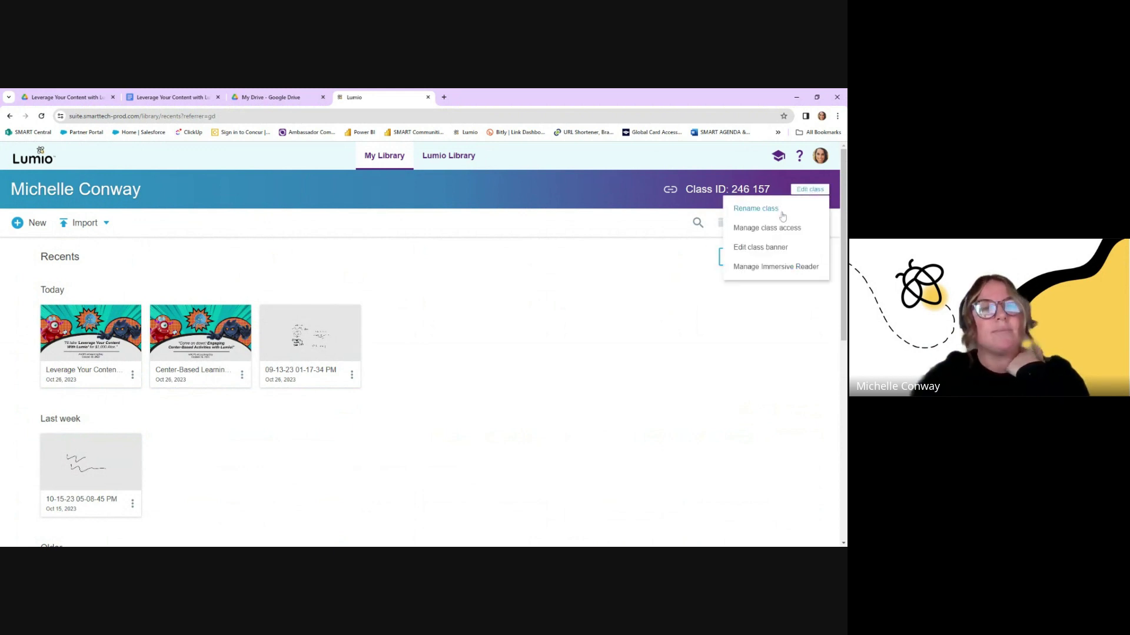
{"action": "left_click", "coordinate": [657, 302]}
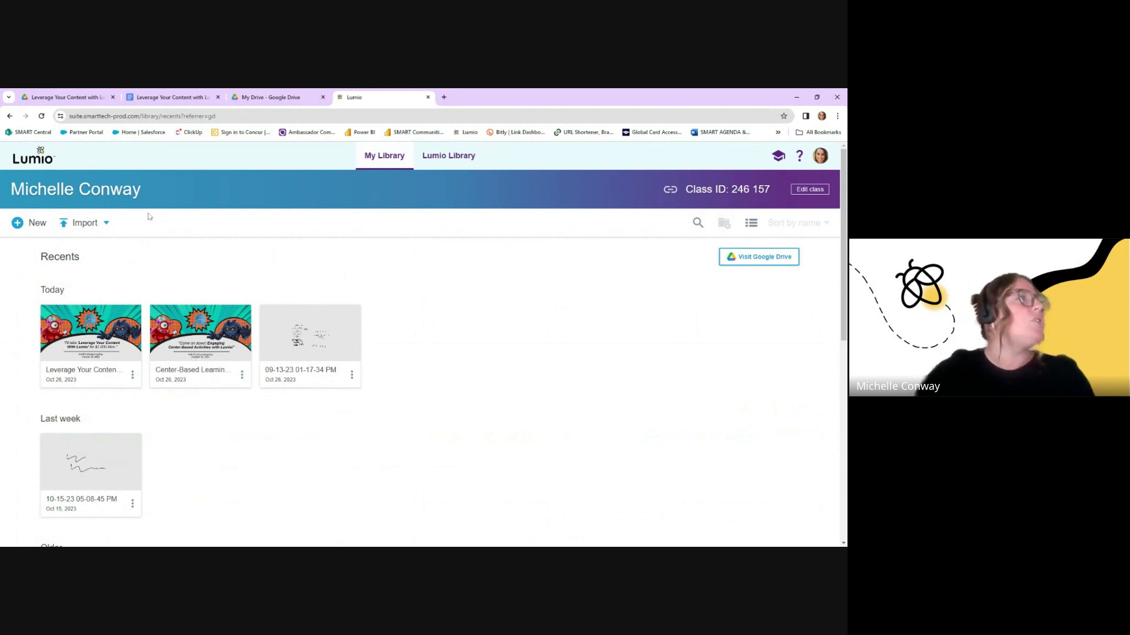
Start a new lesson and view the explanation of Game-based activities among the page templates
{"action": "mouse_move", "coordinate": [208, 365]}
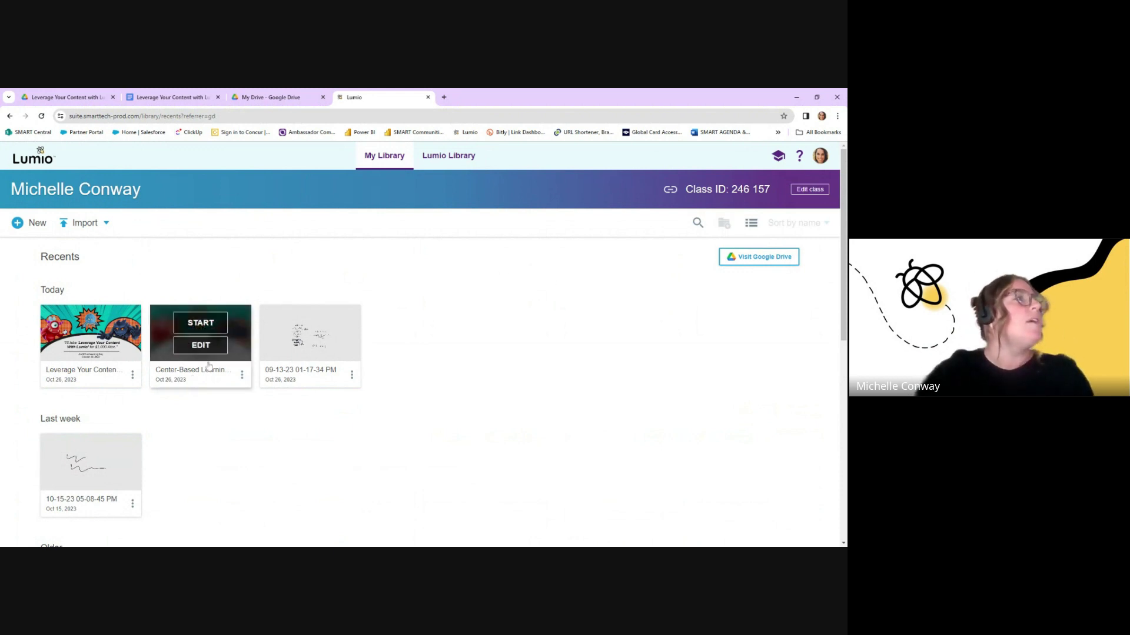
{"action": "left_click", "coordinate": [32, 227]}
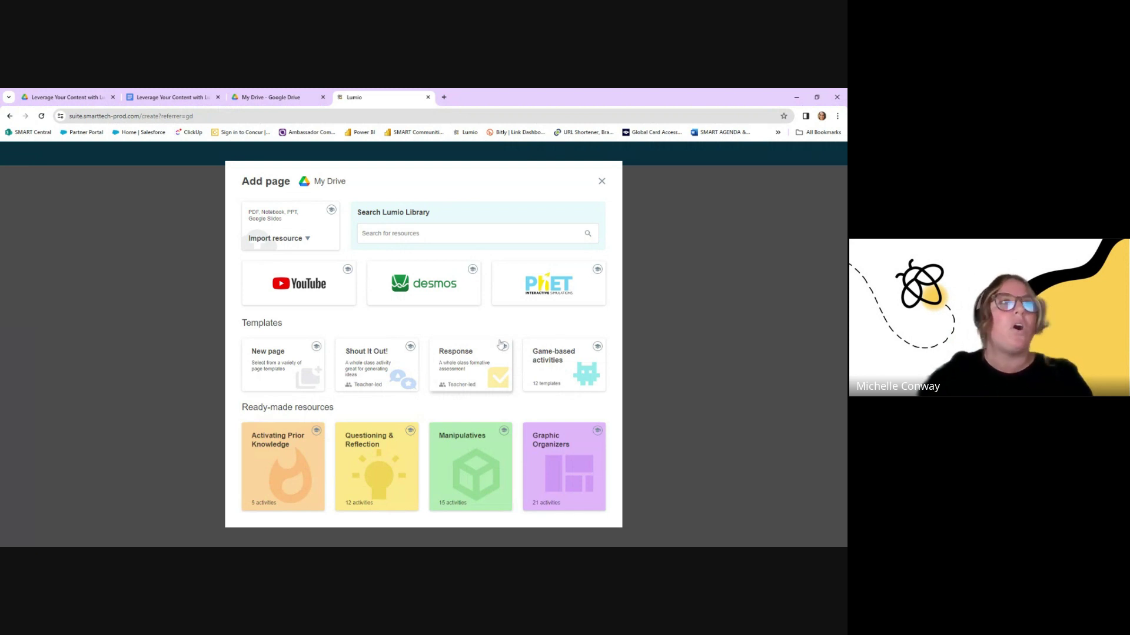
{"action": "left_click", "coordinate": [598, 348]}
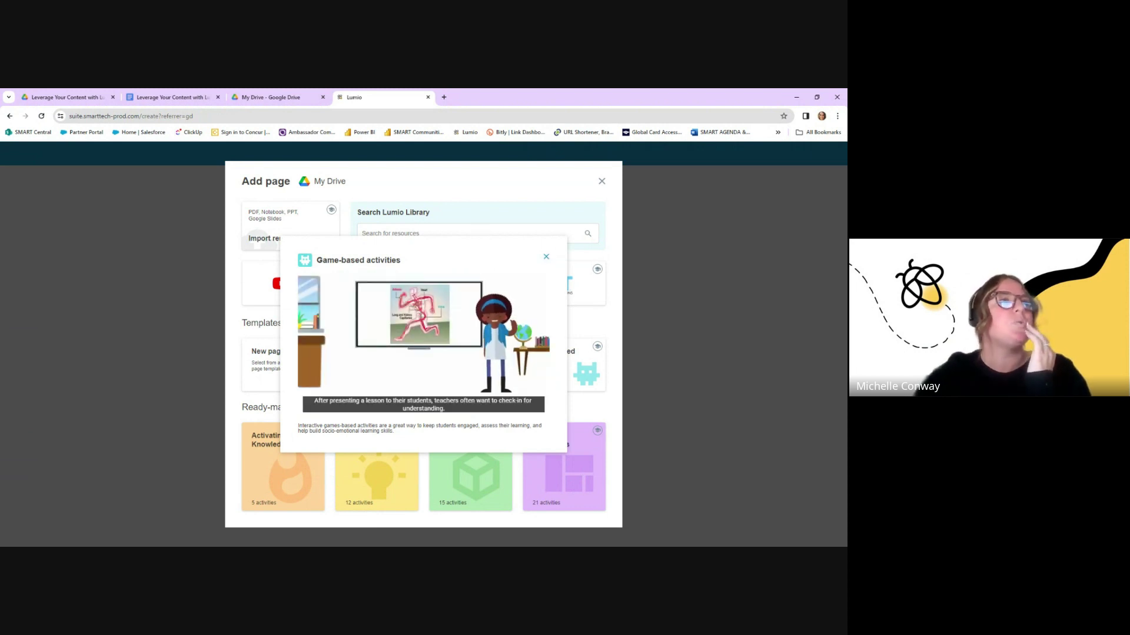
{"action": "left_click", "coordinate": [545, 257]}
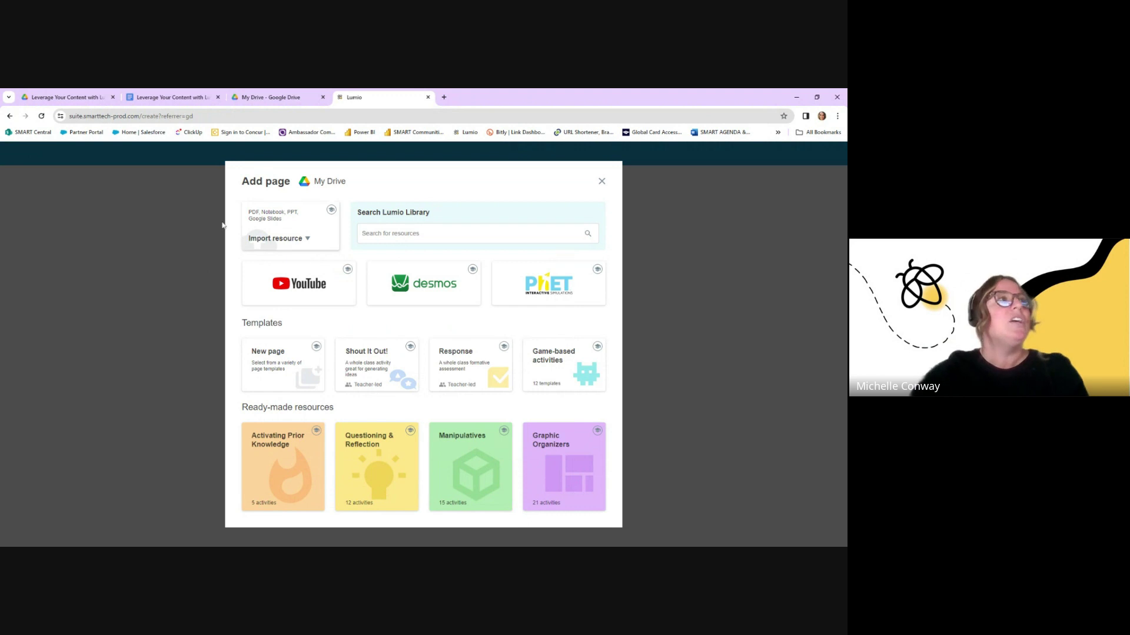
Import the Renewable vs Non-Renewable slides from Google Drive's Anne Arundel eCoaching Day 2023 folder, subfolder Leverage Your Content with Lumio Session (Secondary)
{"action": "left_click", "coordinate": [309, 239]}
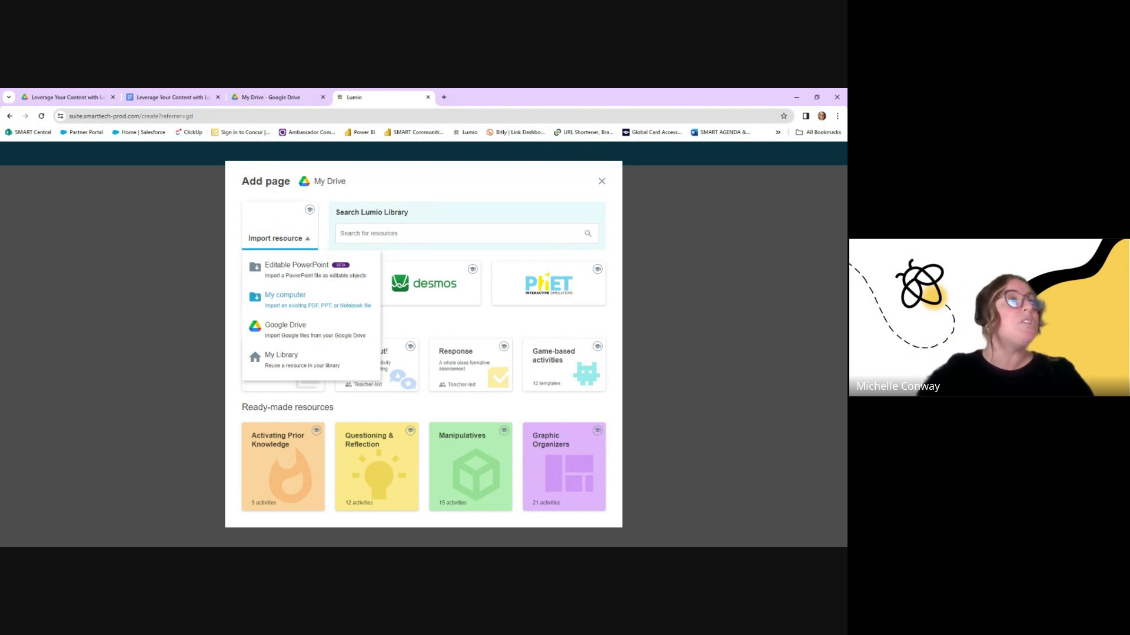
{"action": "left_click", "coordinate": [297, 332]}
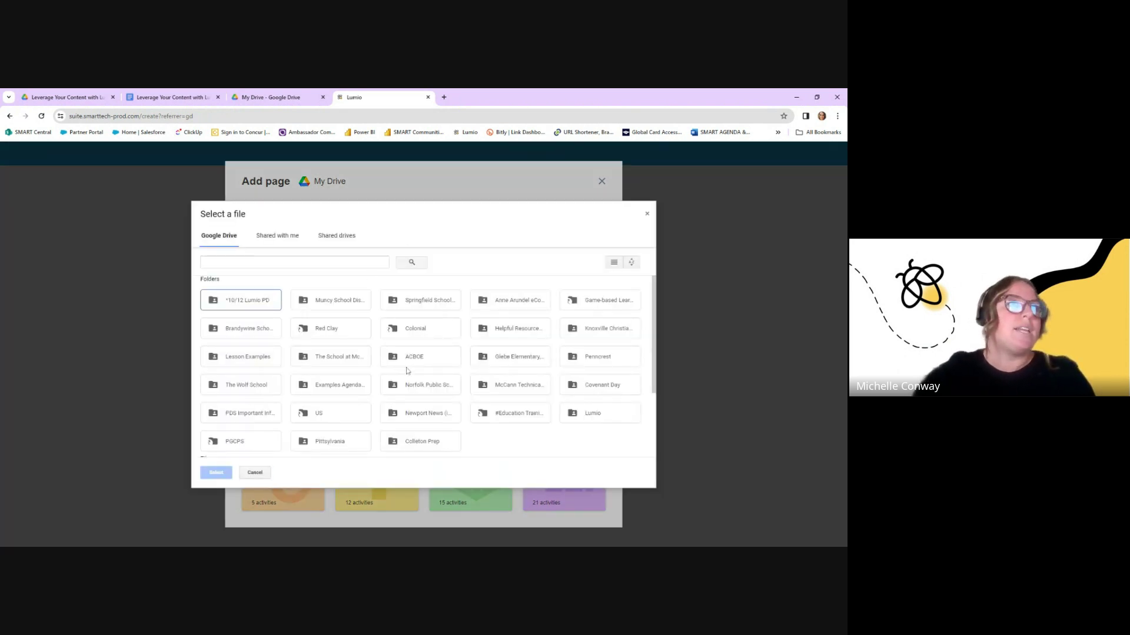
{"action": "scroll", "coordinate": [407, 370], "scroll_direction": "down", "scroll_amount": 2}
{"action": "scroll", "coordinate": [405, 374], "scroll_direction": "up", "scroll_amount": 3}
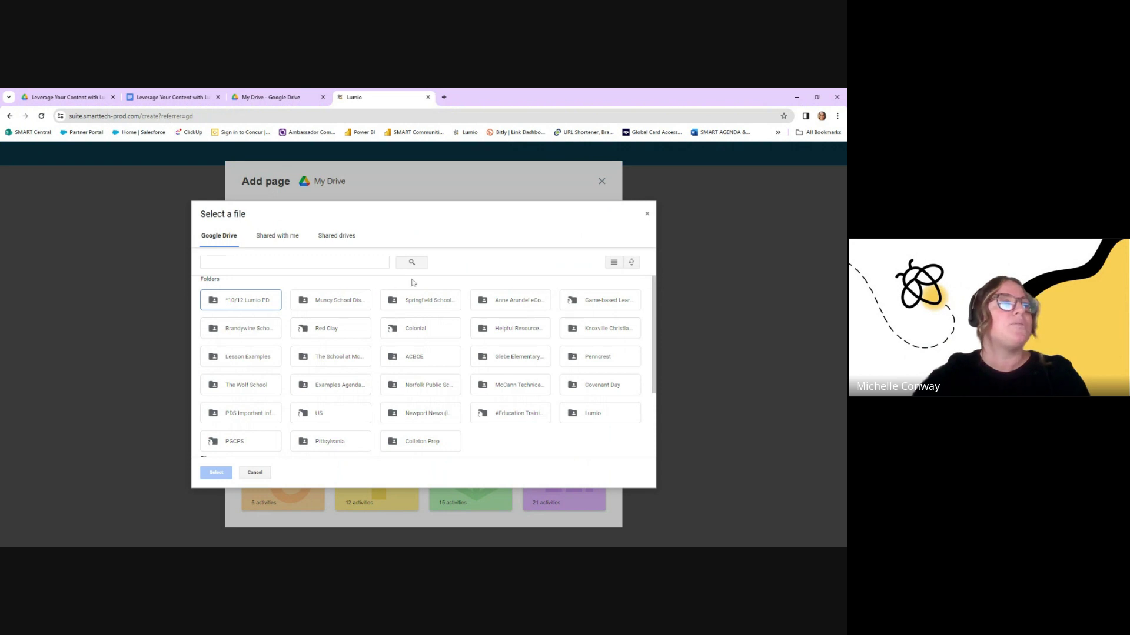
{"action": "double_click", "coordinate": [523, 302]}
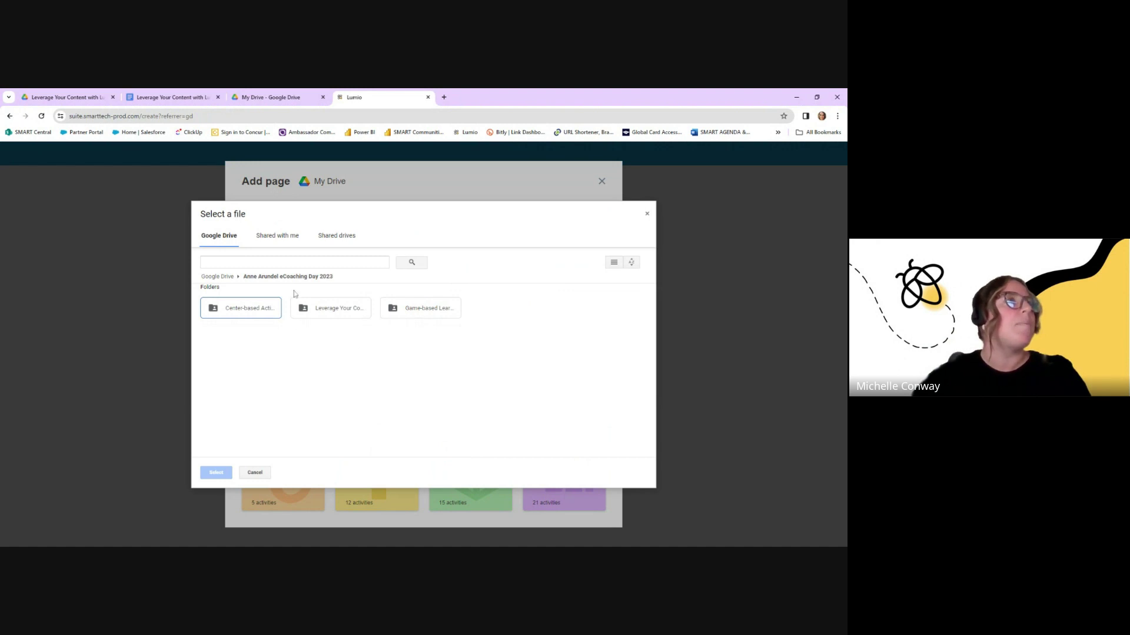
{"action": "double_click", "coordinate": [329, 310]}
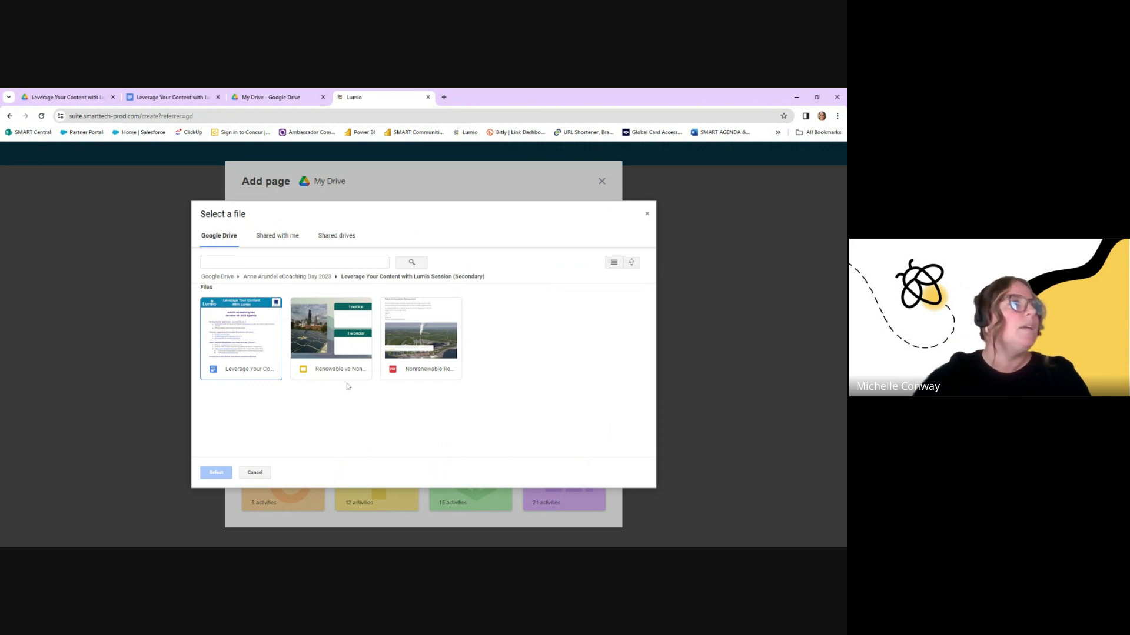
{"action": "left_click", "coordinate": [332, 340]}
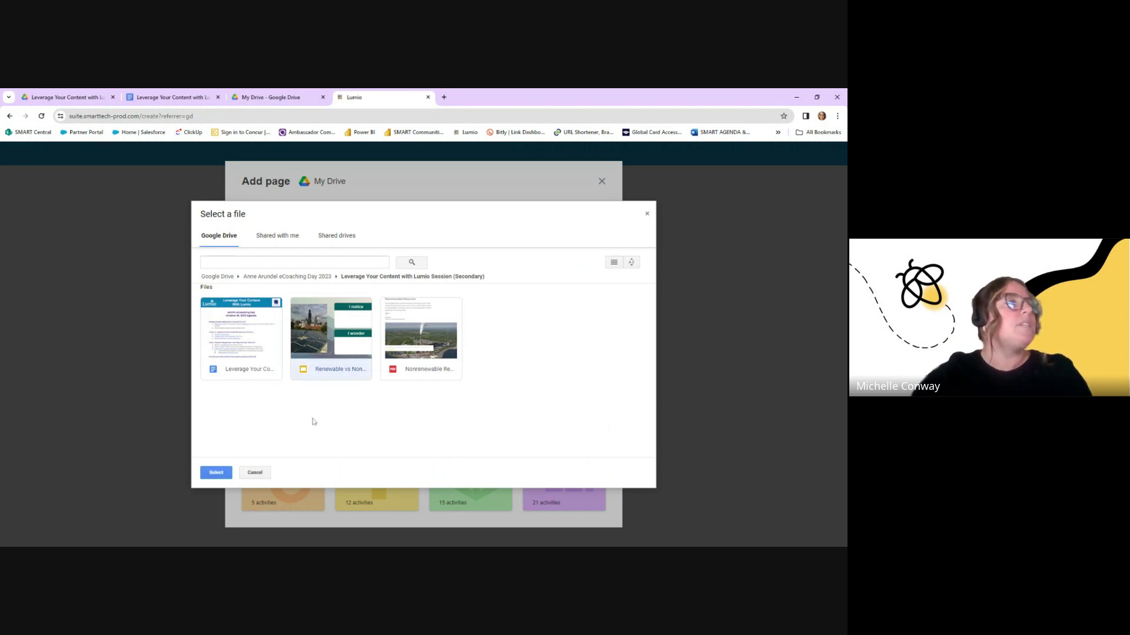
{"action": "left_click", "coordinate": [215, 474]}
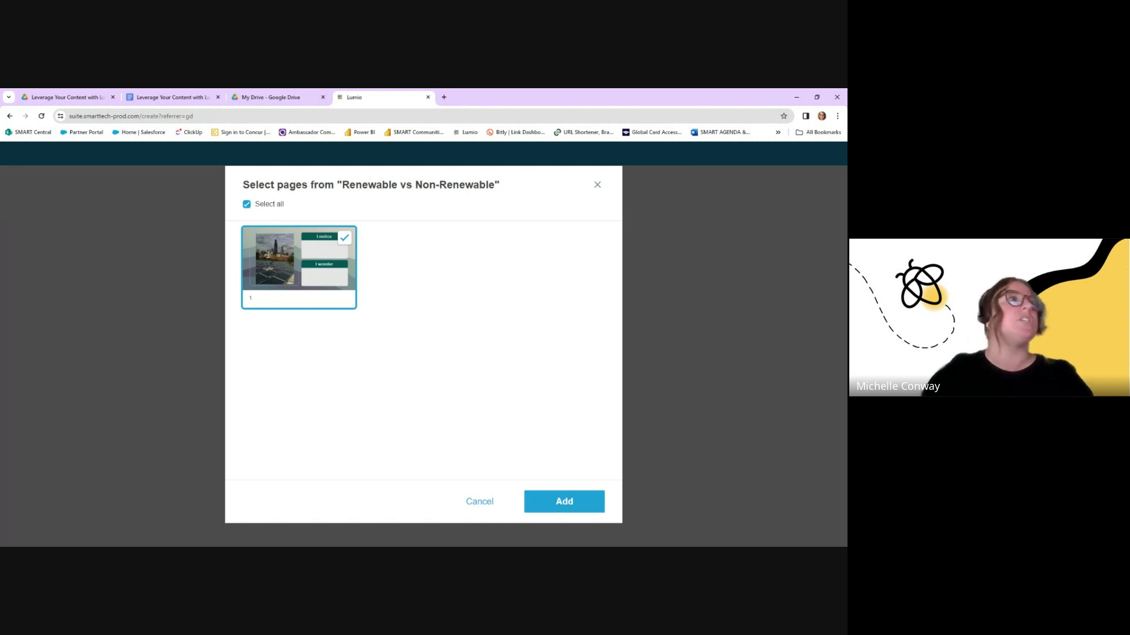
{"action": "left_click", "coordinate": [564, 502]}
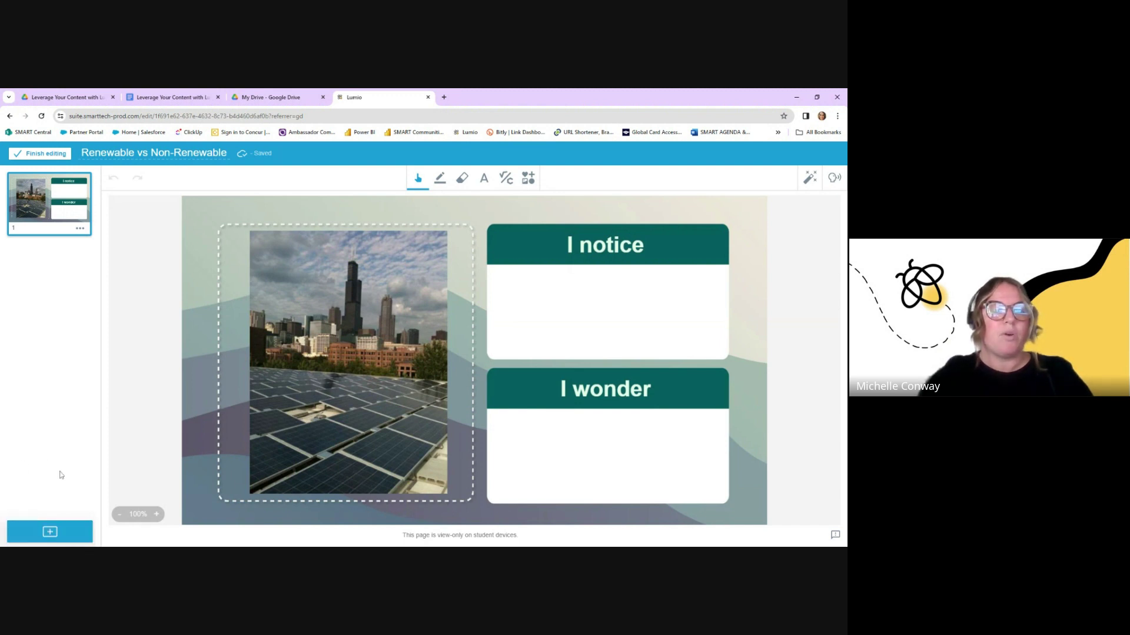
Add pages 1 to 3 of the Nonrenewable Resources PDF from the same Google Drive session folder, excluding page 4
{"action": "left_click", "coordinate": [42, 536]}
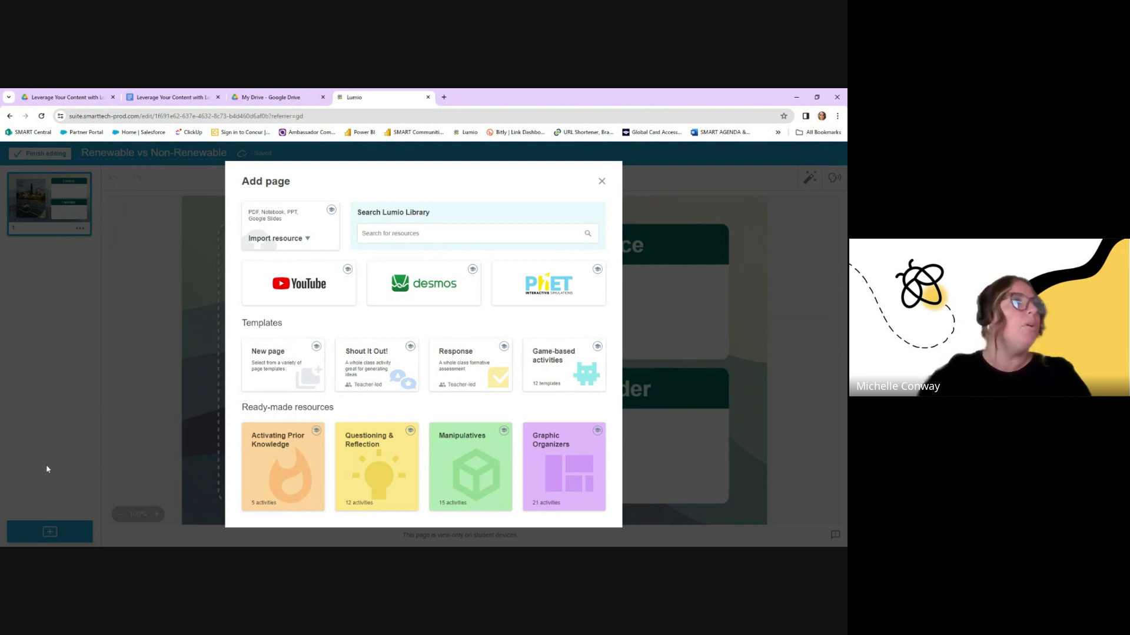
{"action": "left_click", "coordinate": [280, 240]}
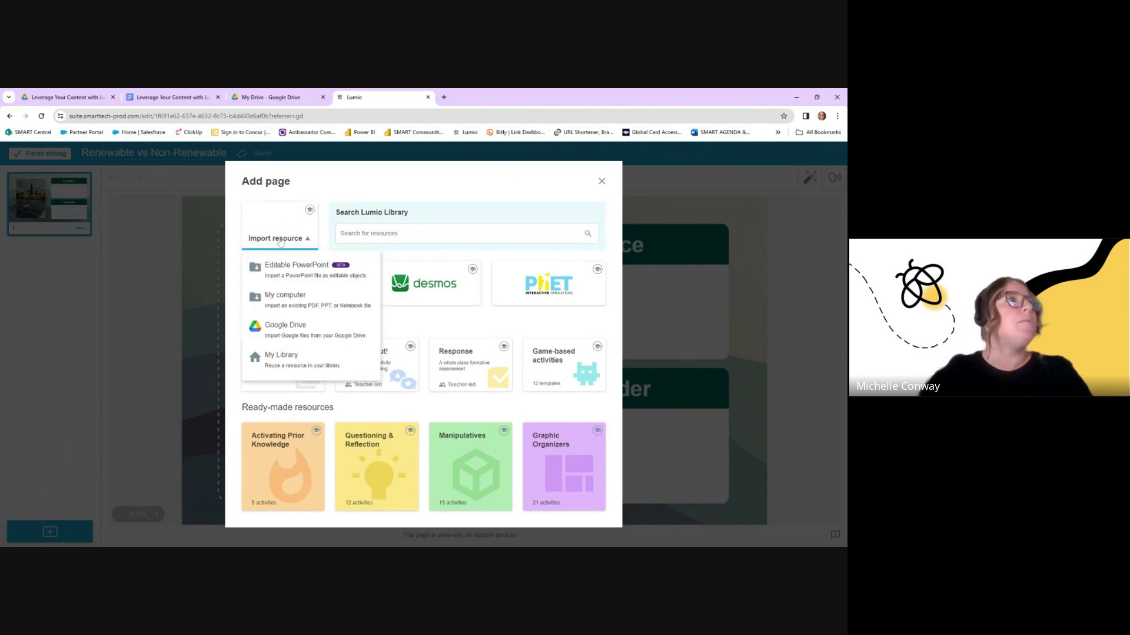
{"action": "left_click", "coordinate": [349, 334]}
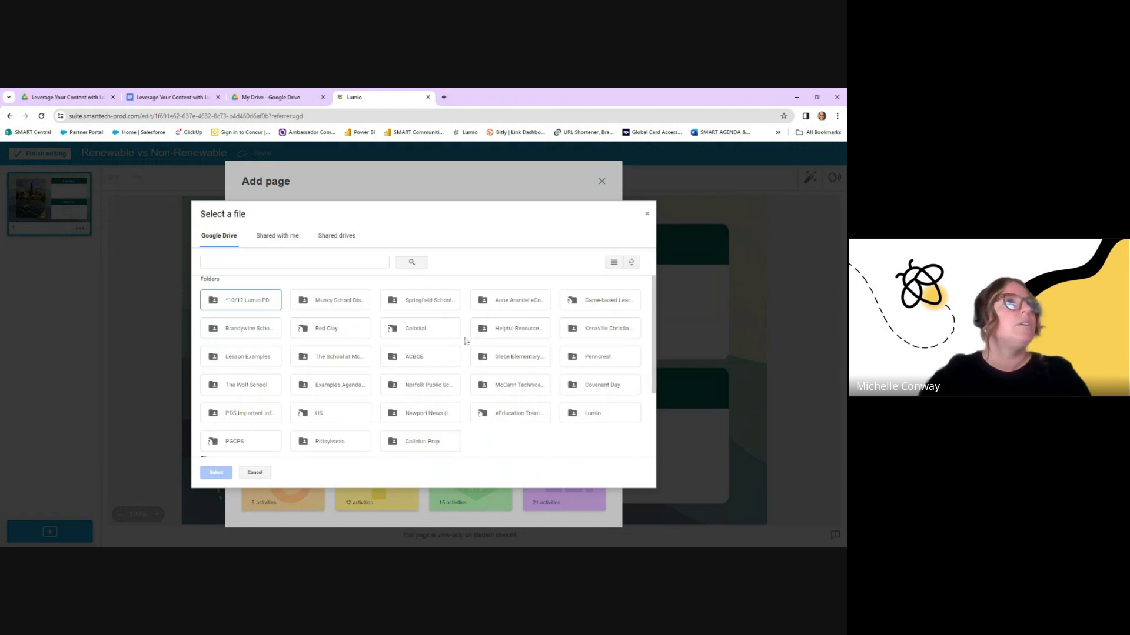
{"action": "double_click", "coordinate": [523, 305]}
{"action": "double_click", "coordinate": [331, 310]}
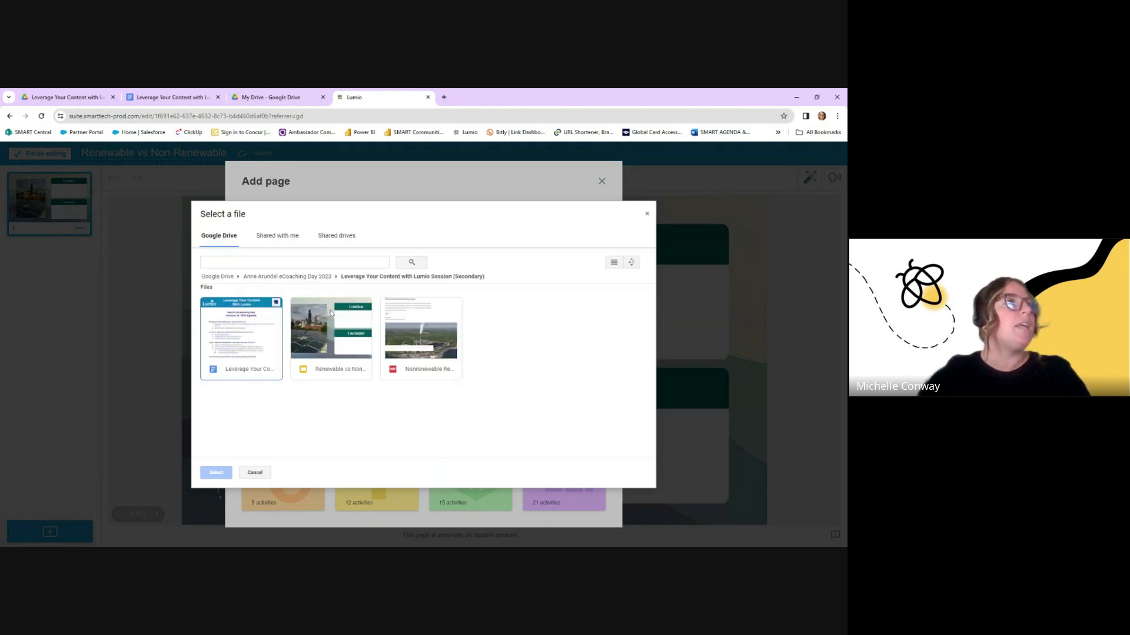
{"action": "left_click", "coordinate": [437, 334]}
{"action": "left_click", "coordinate": [216, 473]}
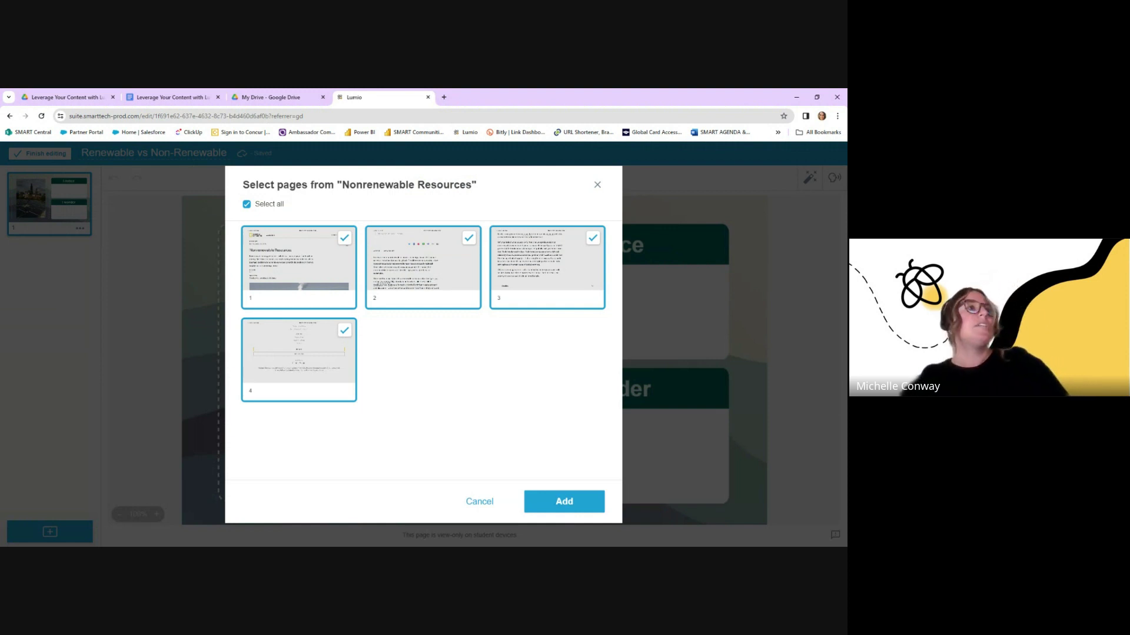
{"action": "left_click", "coordinate": [345, 330]}
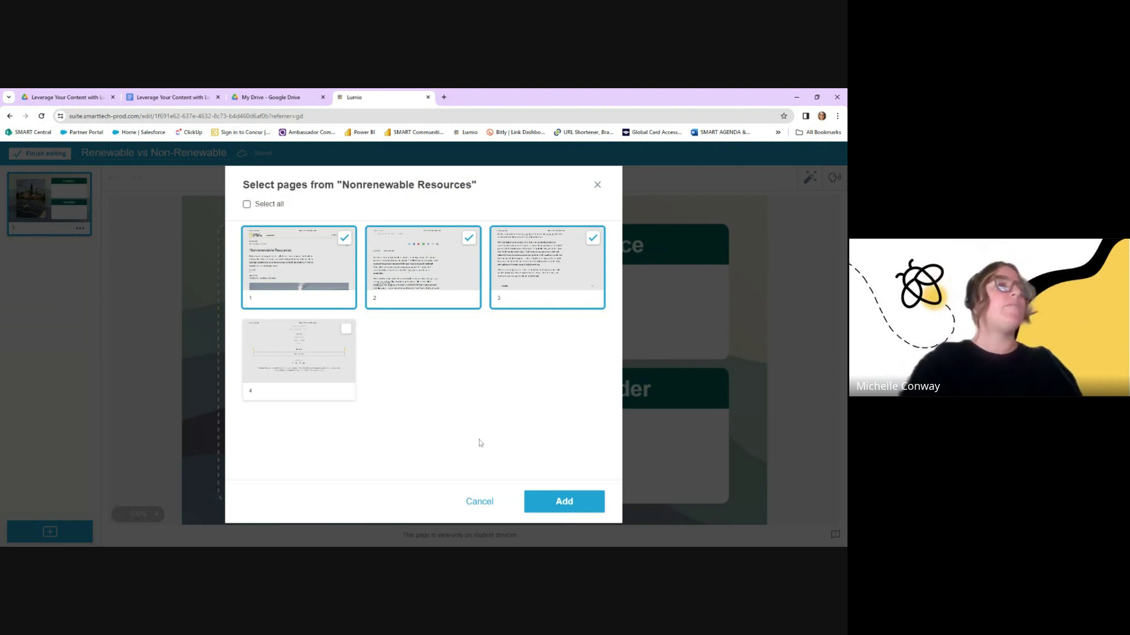
{"action": "left_click", "coordinate": [554, 498]}
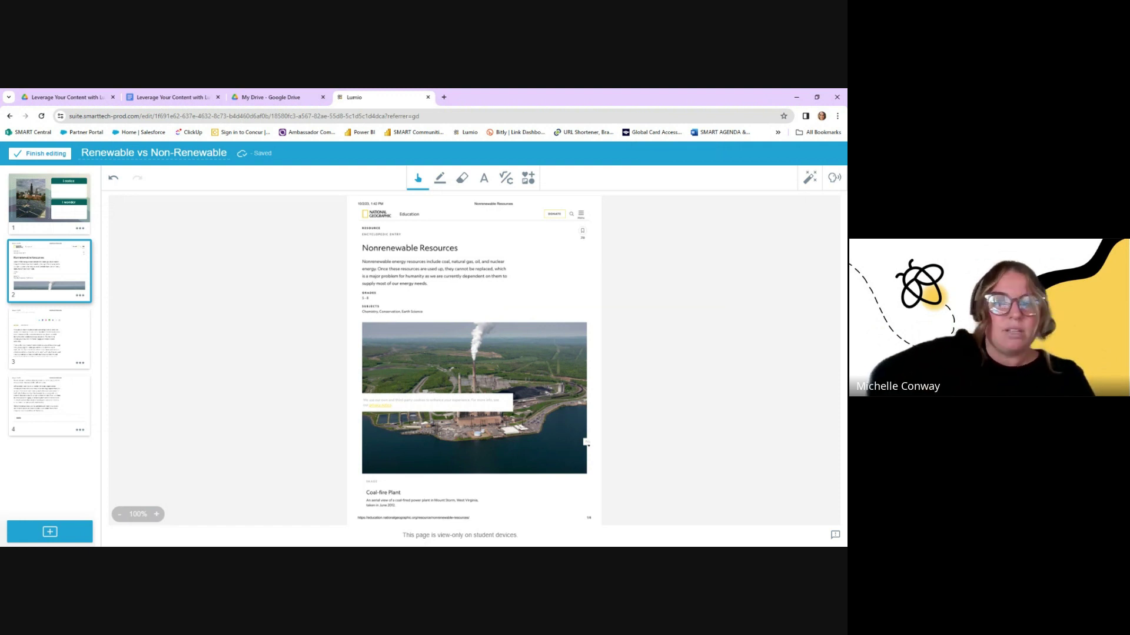
Convert the lesson's first page into an Individual Handout activity and name it "Notice and Wonder"
{"action": "left_click", "coordinate": [69, 197]}
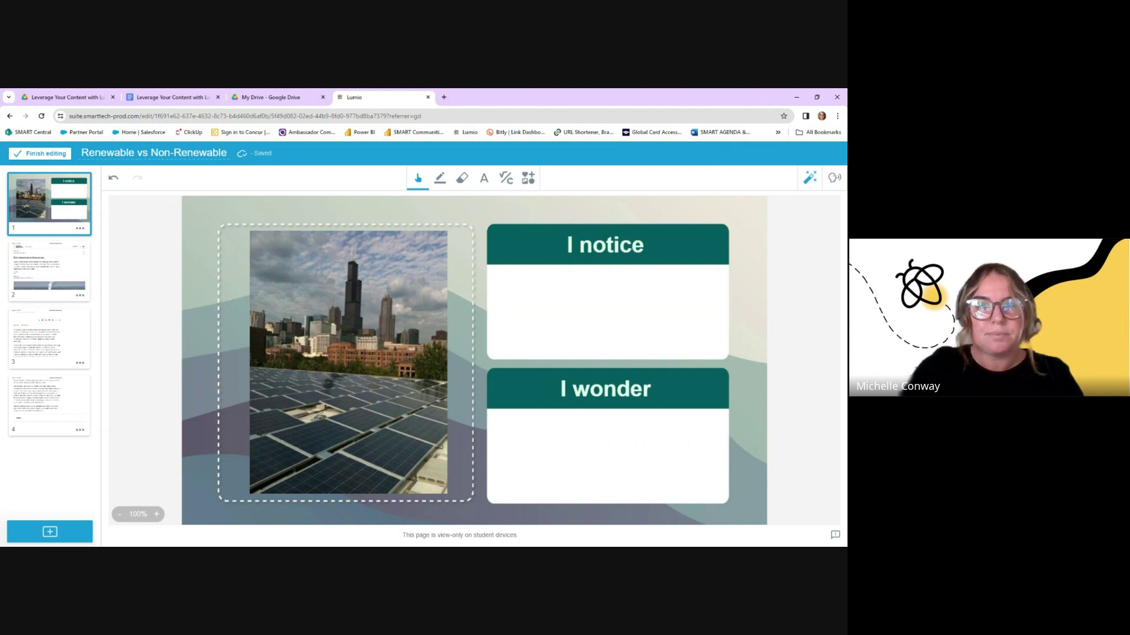
{"action": "left_click", "coordinate": [810, 180]}
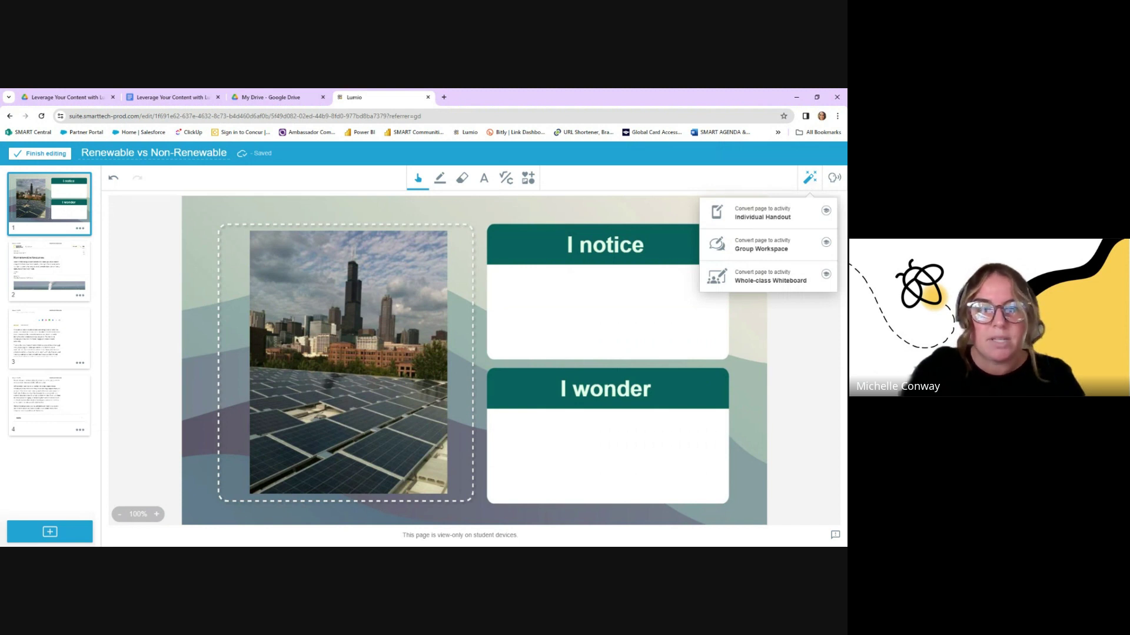
{"action": "left_click", "coordinate": [756, 217]}
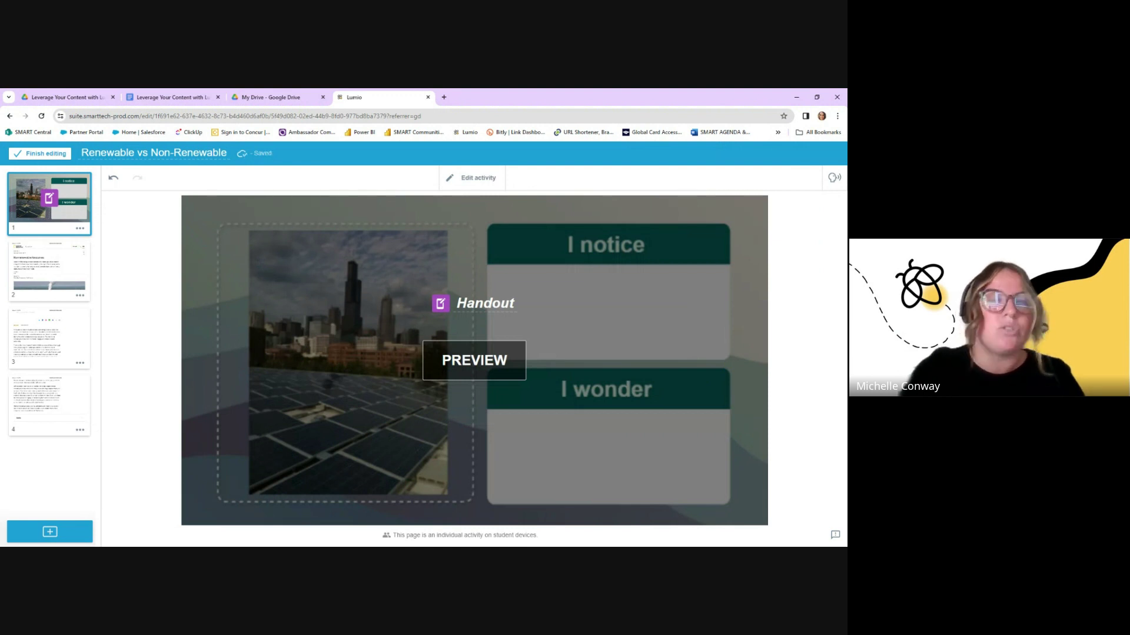
{"action": "double_click", "coordinate": [485, 303]}
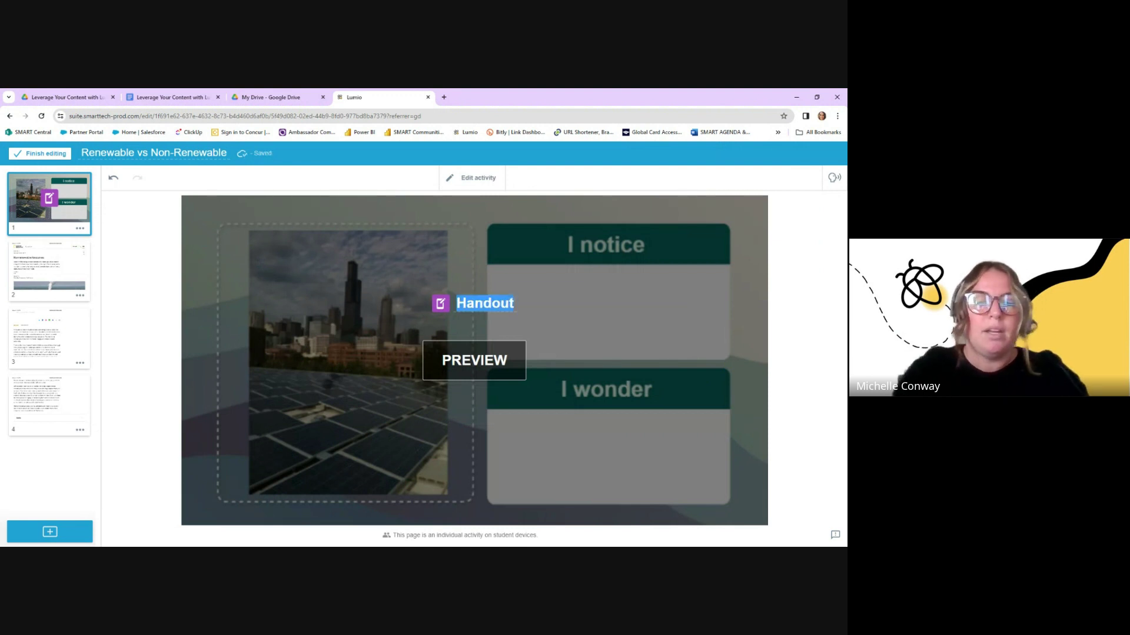
{"action": "type", "text": "Notice and "}
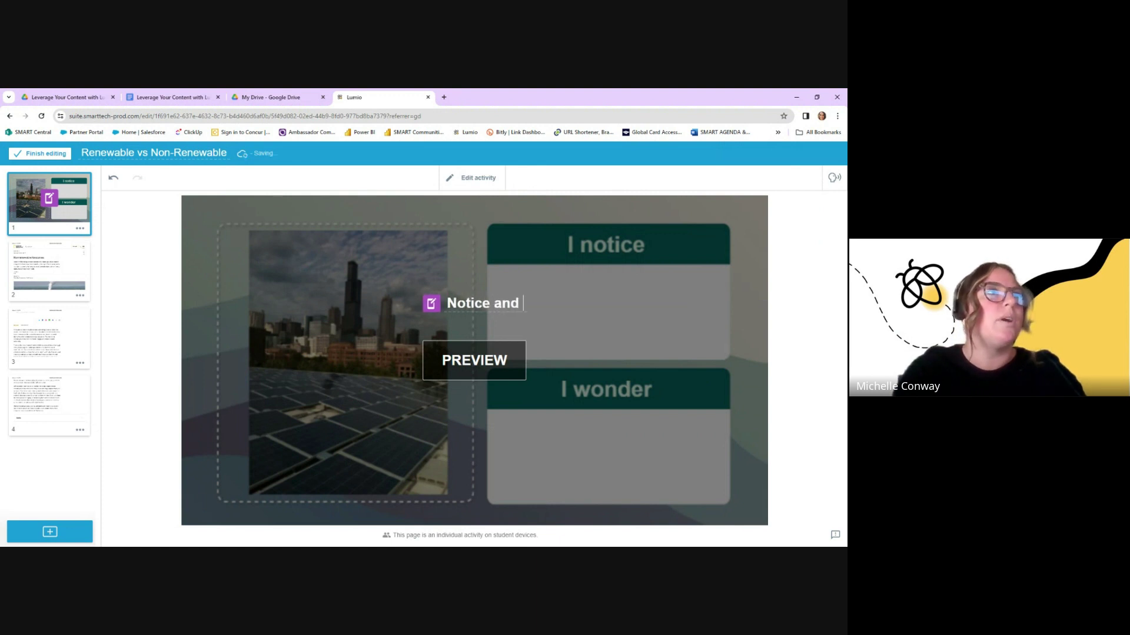
{"action": "type", "text": "Wonder"}
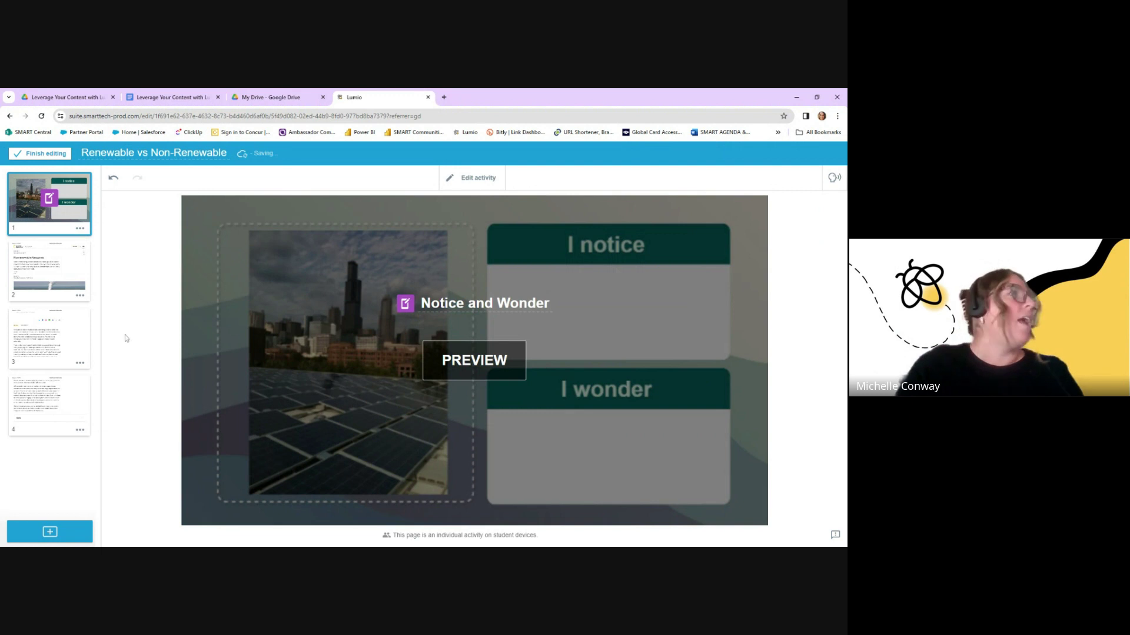
Convert the lesson's second page into an Individual Handout activity and name it "Page 1"
{"action": "left_click", "coordinate": [73, 279]}
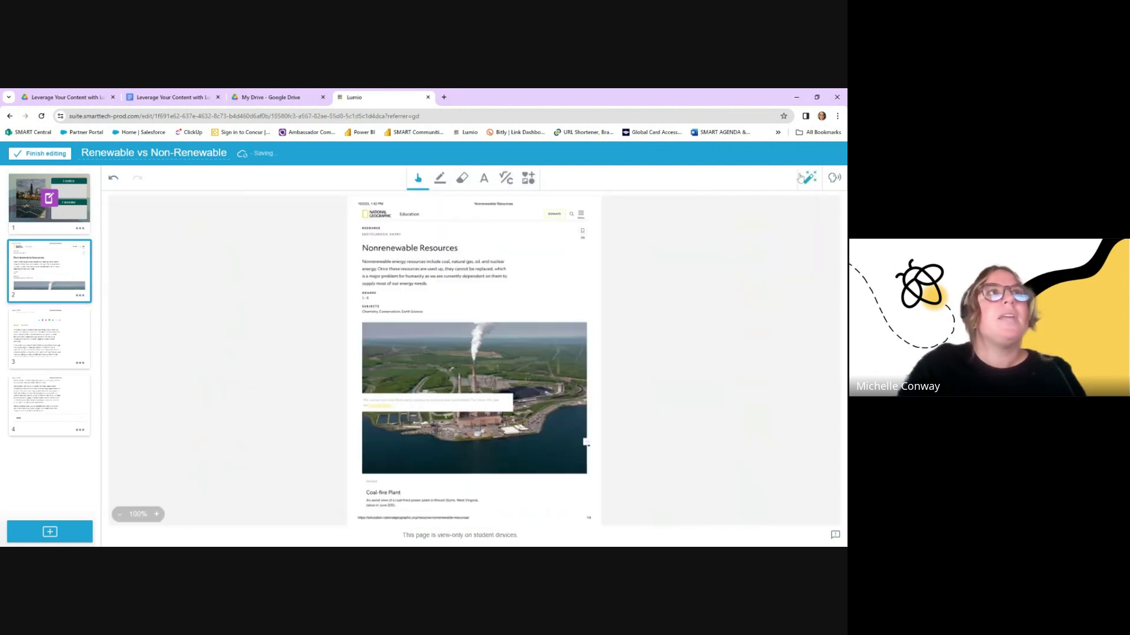
{"action": "left_click", "coordinate": [808, 177]}
{"action": "left_click", "coordinate": [768, 213]}
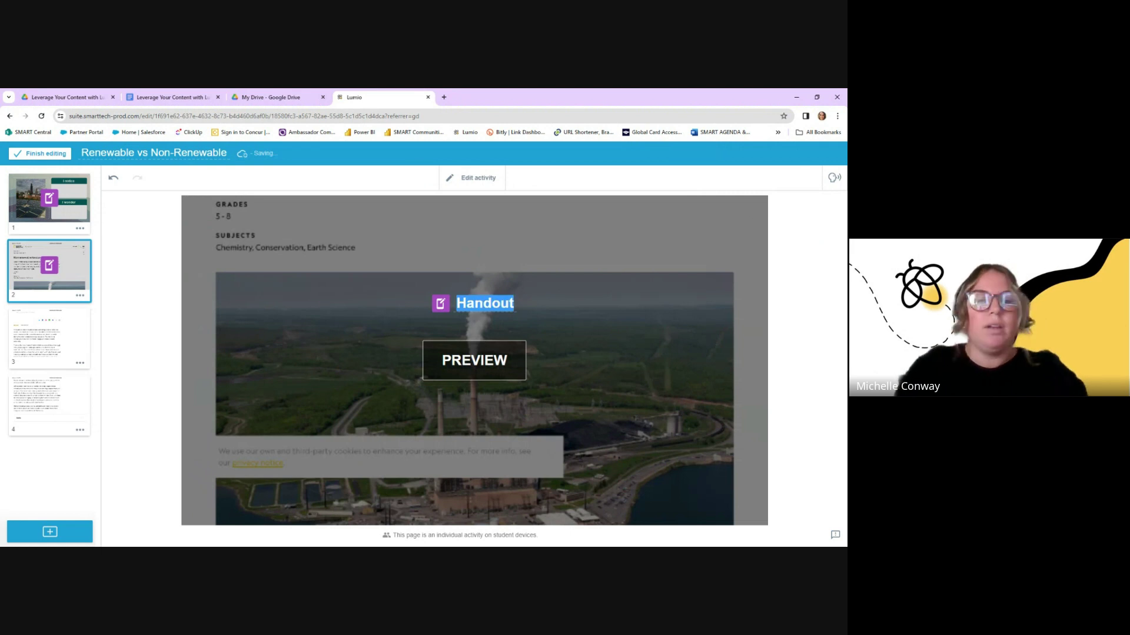
{"action": "type", "text": "Page 1"}
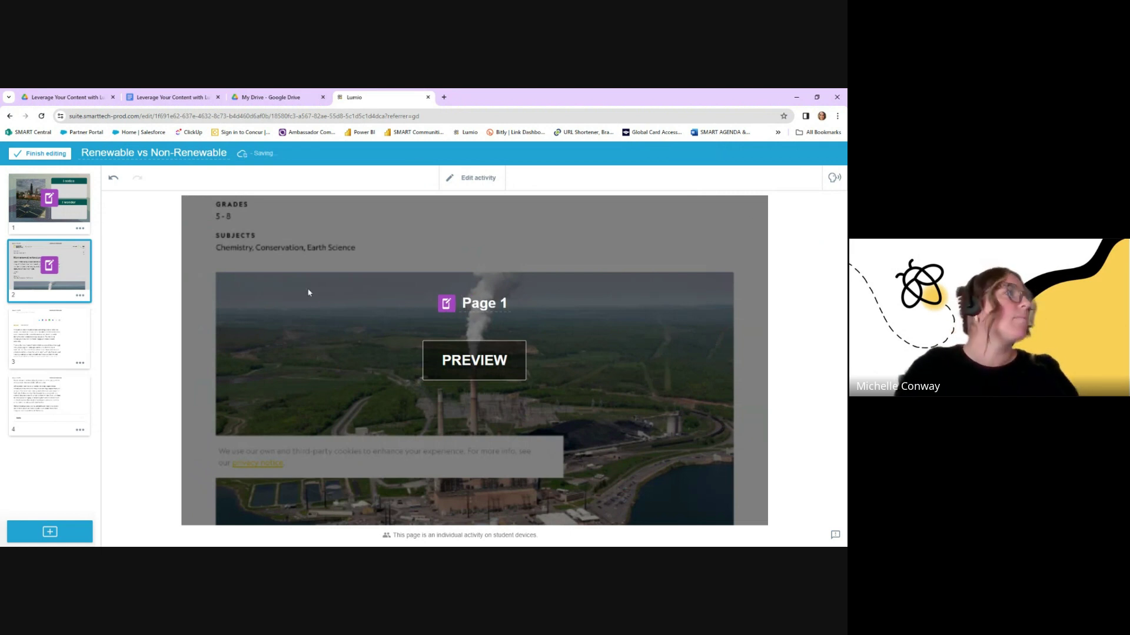
Convert the lesson's third page into an Individual Handout activity and name it "Page 2"
{"action": "left_click", "coordinate": [50, 338]}
{"action": "left_click", "coordinate": [810, 178]}
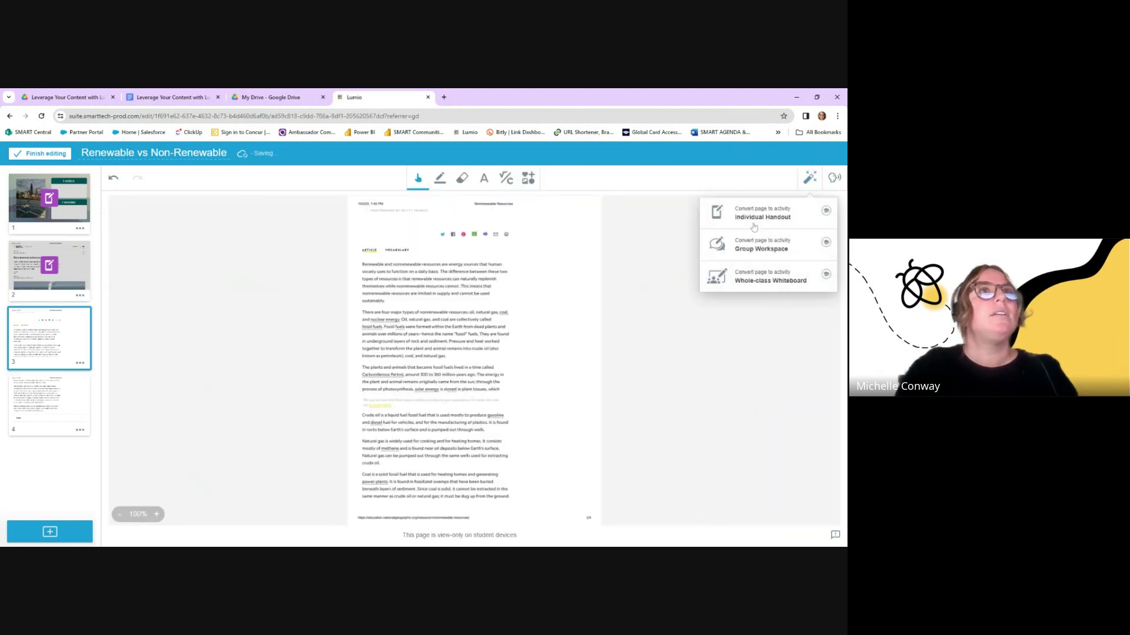
{"action": "left_click", "coordinate": [754, 223]}
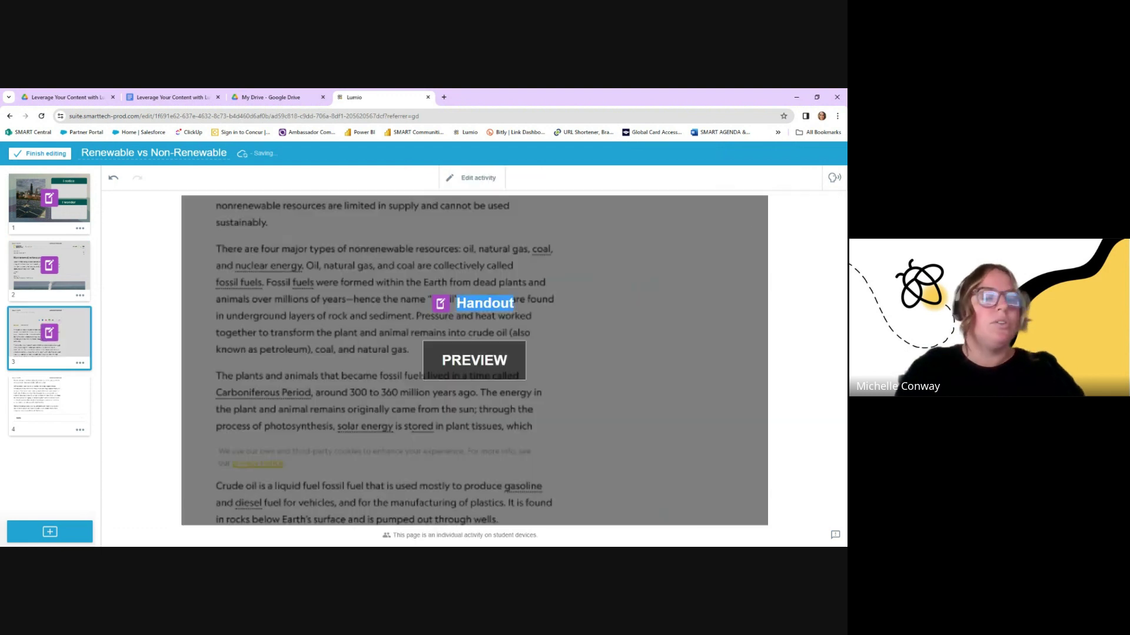
{"action": "type", "text": "Page 2"}
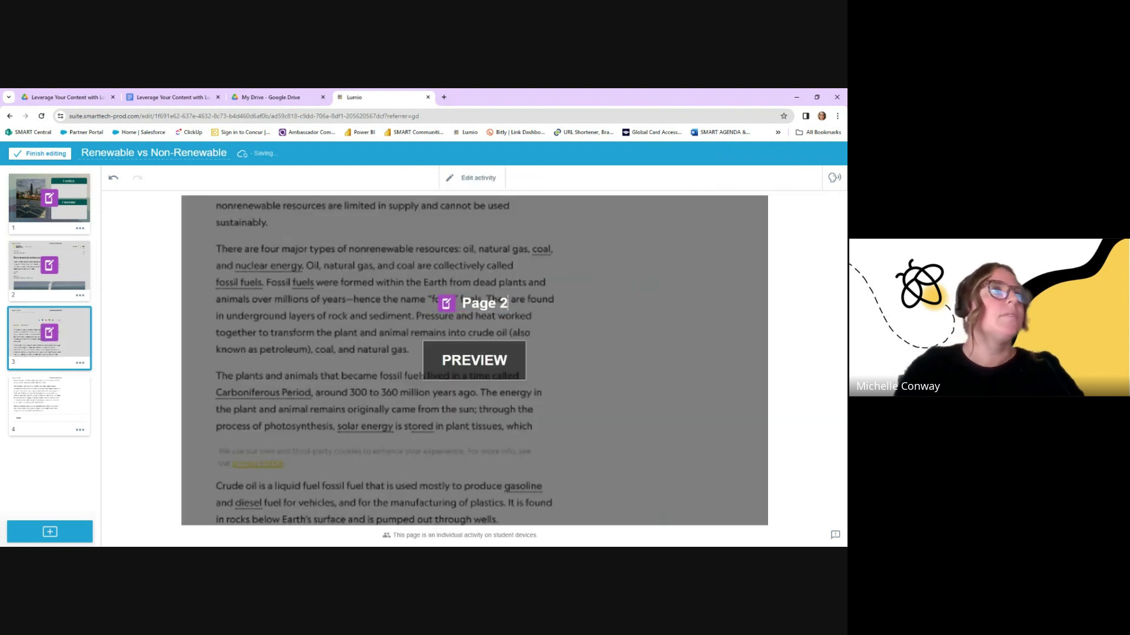
Convert the lesson's fourth page into a Group Workspace activity
{"action": "left_click", "coordinate": [77, 405]}
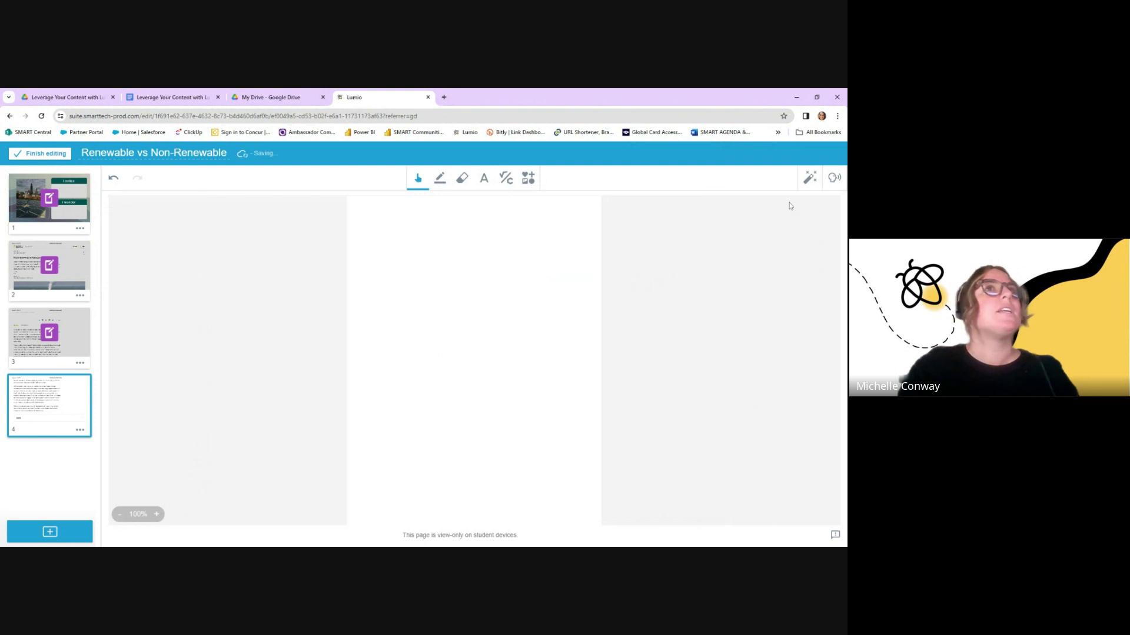
{"action": "left_click", "coordinate": [810, 178]}
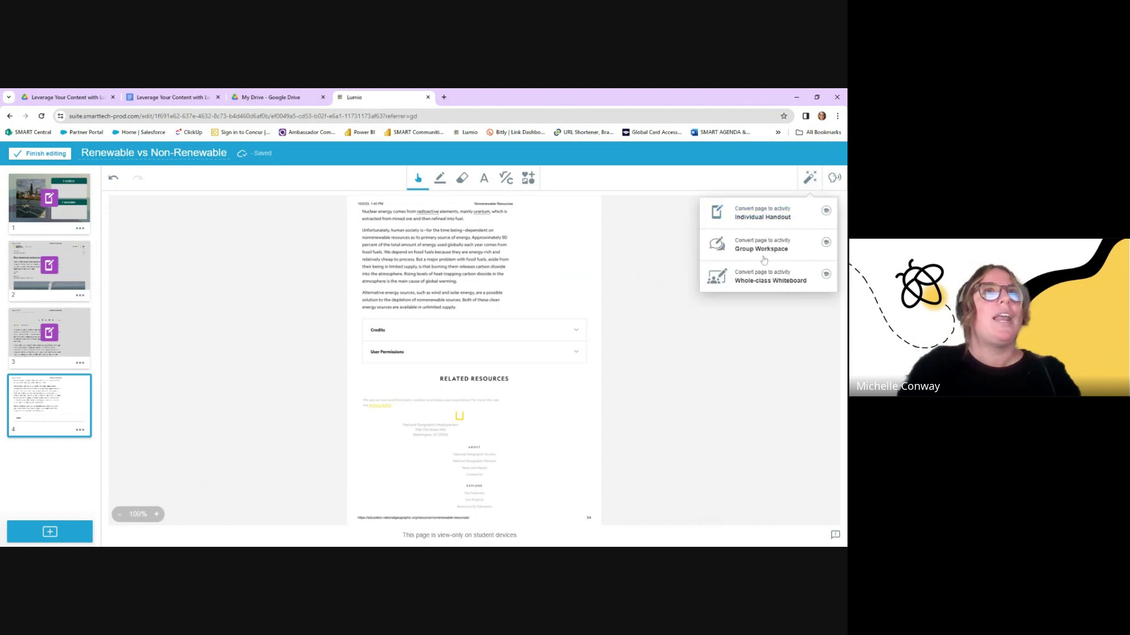
{"action": "left_click", "coordinate": [761, 247]}
{"action": "left_click", "coordinate": [556, 302]}
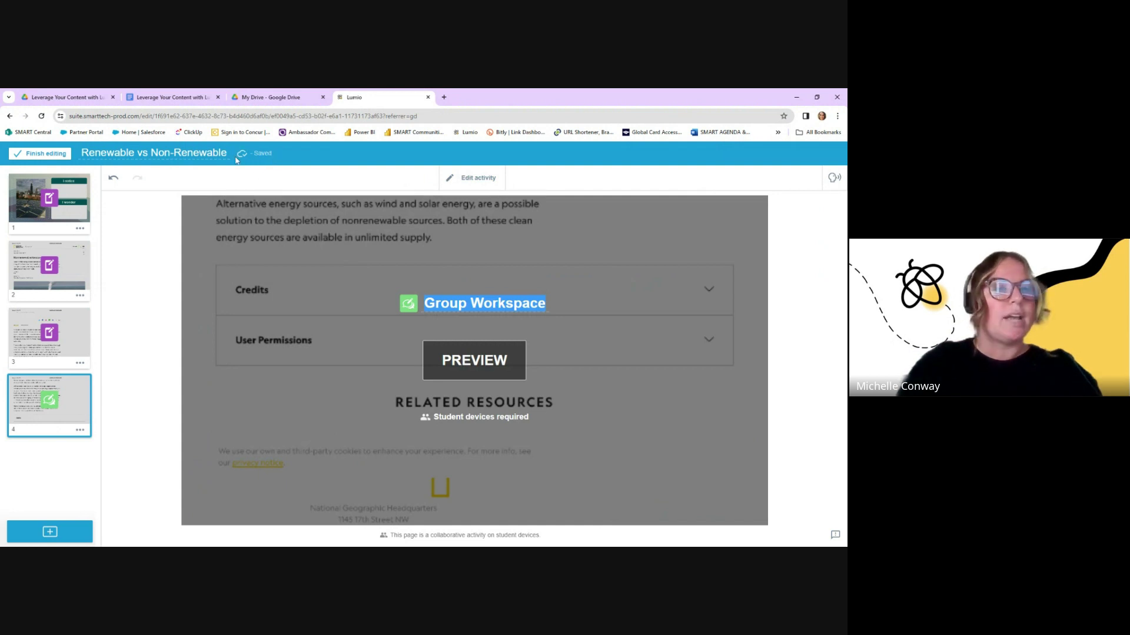
Switch to Google Drive and look through My Drive for the saved Renewable vs Non-Renewable lesson file
{"action": "left_click", "coordinate": [254, 99]}
{"action": "scroll", "coordinate": [202, 473], "scroll_direction": "down", "scroll_amount": 10}
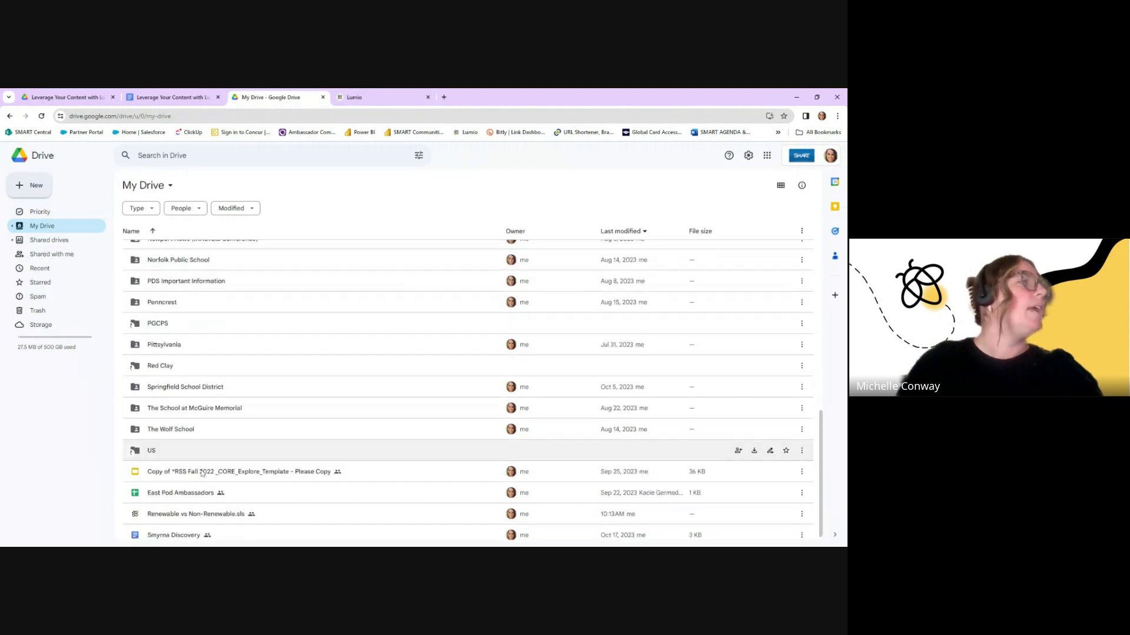
{"action": "scroll", "coordinate": [202, 473], "scroll_direction": "up", "scroll_amount": 3}
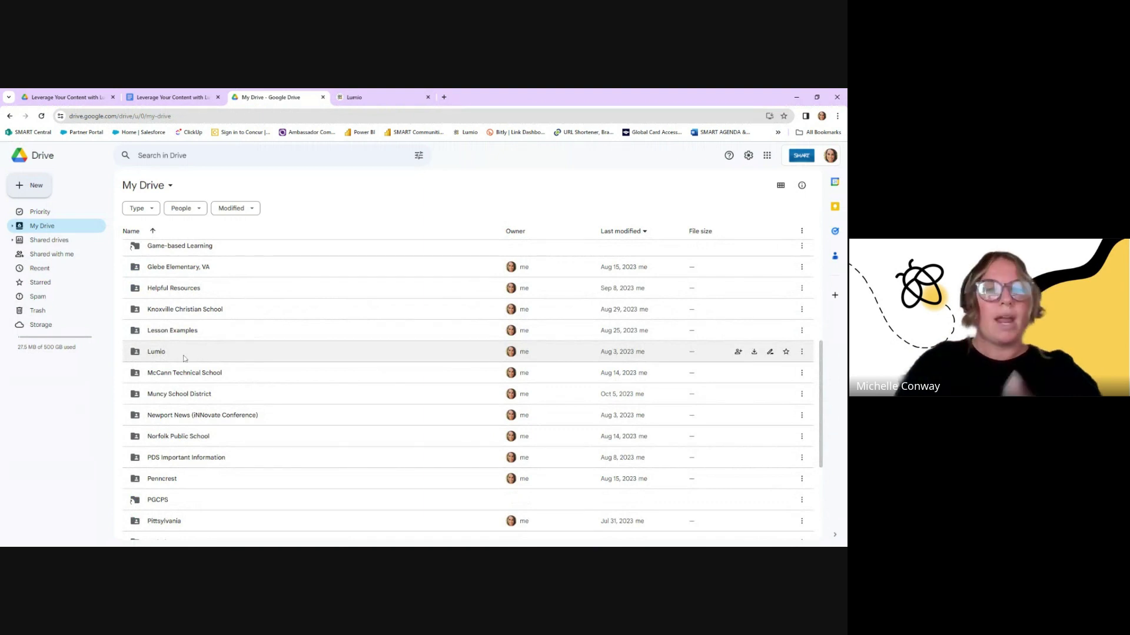
Switch back to Lumio and finish editing the Renewable vs Non-Renewable lesson
{"action": "left_click", "coordinate": [355, 97]}
{"action": "left_click", "coordinate": [40, 153]}
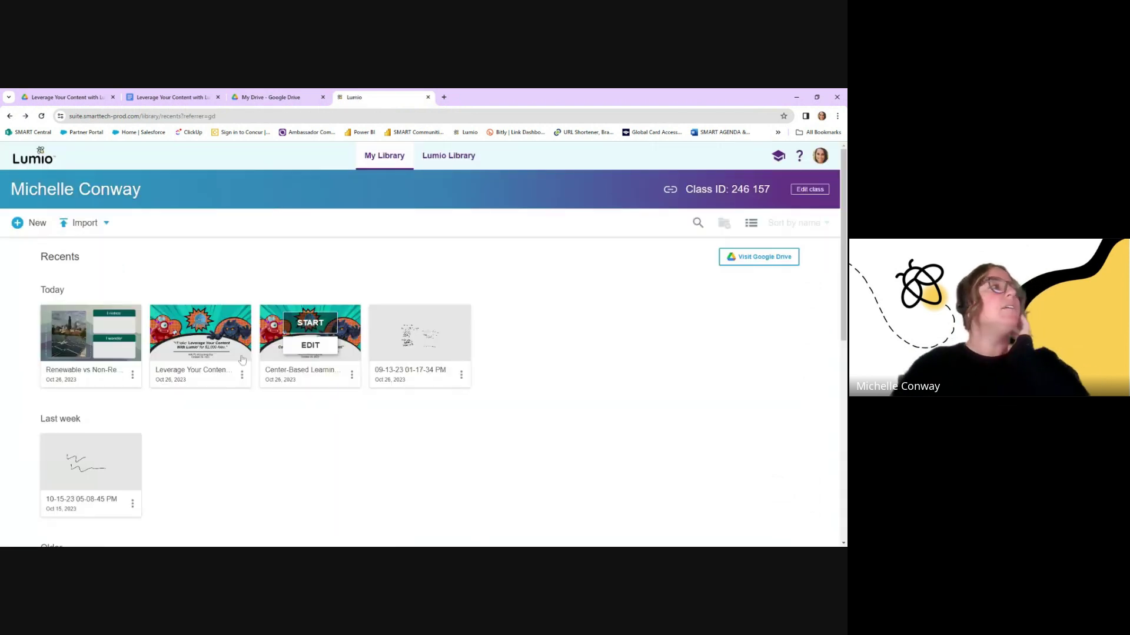
View the Renewable vs Non-Renewable lesson's share links for teachers and students, and close them without copying
{"action": "mouse_move", "coordinate": [83, 329]}
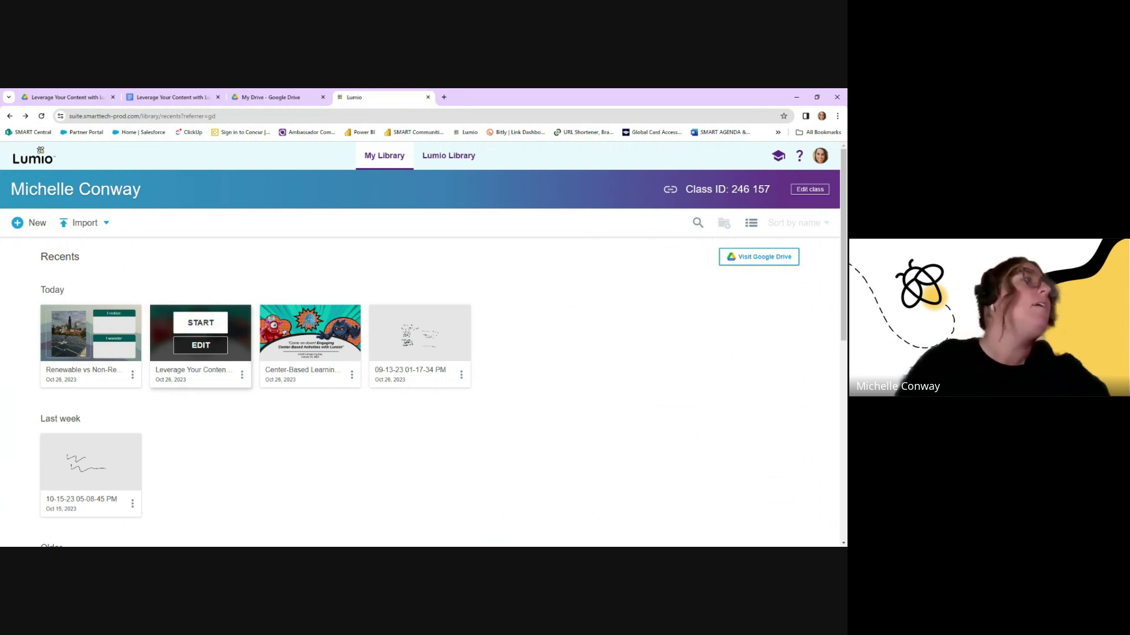
{"action": "left_click", "coordinate": [132, 375]}
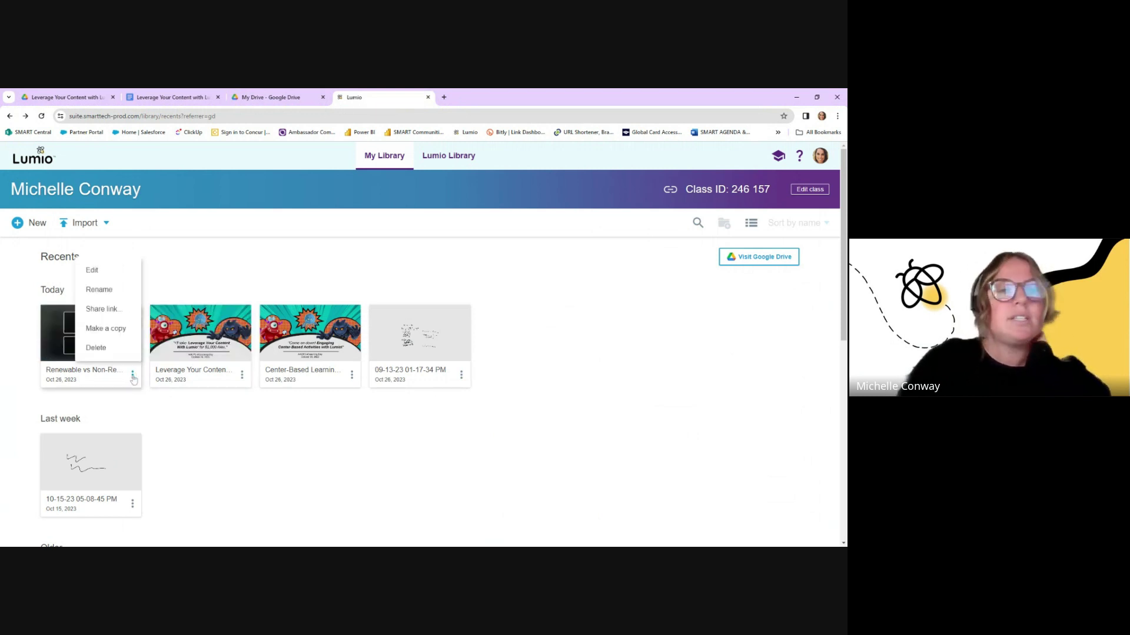
{"action": "left_click", "coordinate": [117, 316]}
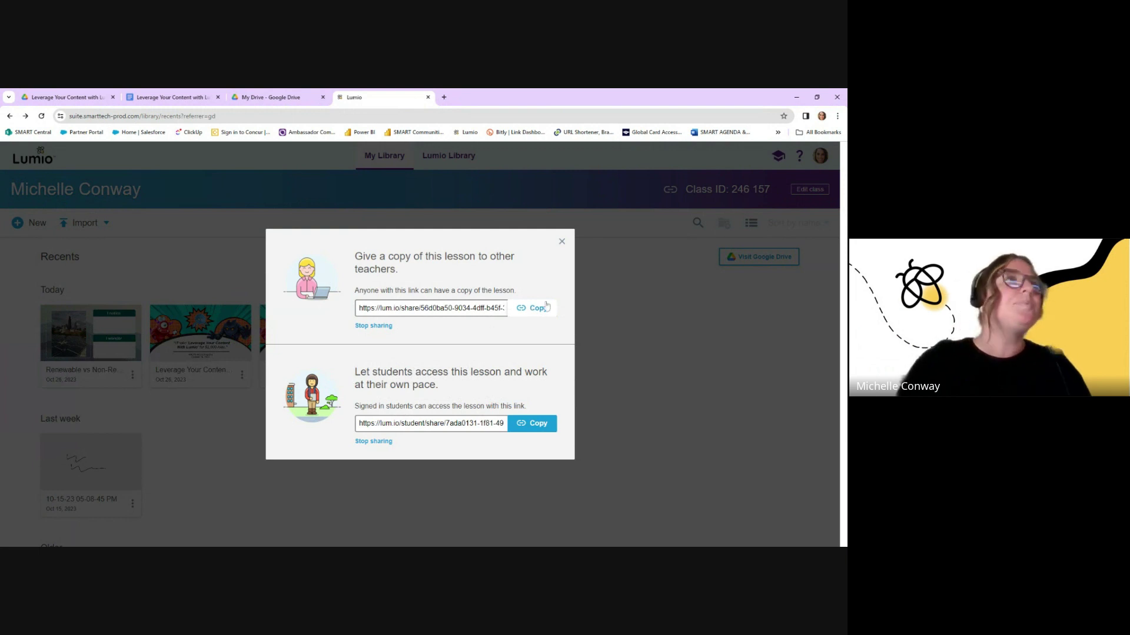
{"action": "left_click", "coordinate": [561, 241]}
{"action": "left_click", "coordinate": [132, 375]}
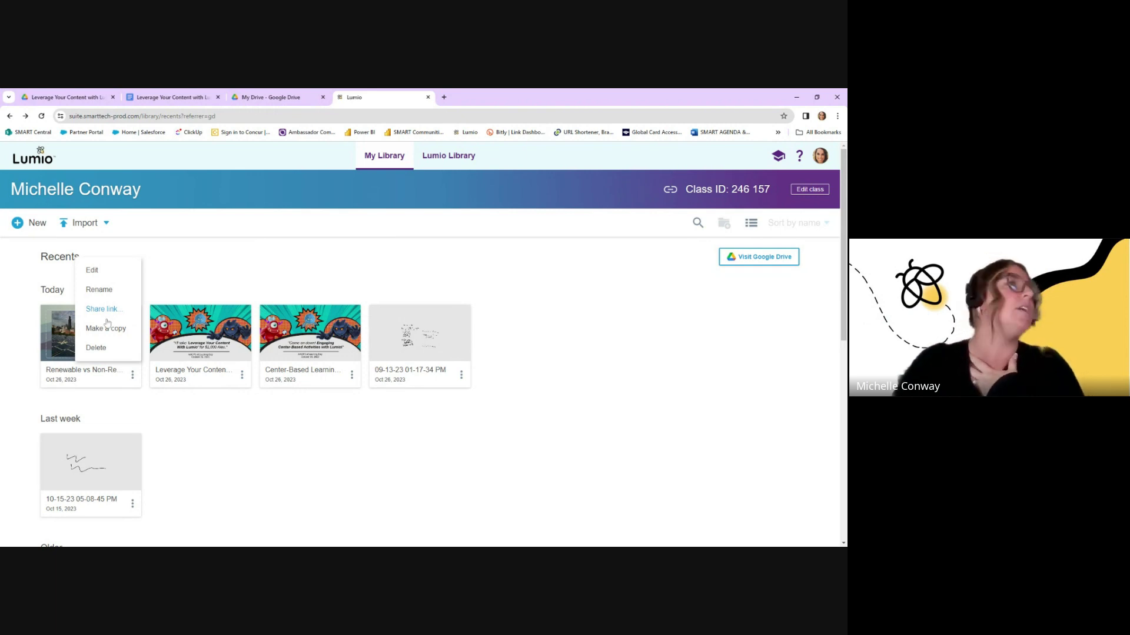
{"action": "left_click", "coordinate": [344, 259]}
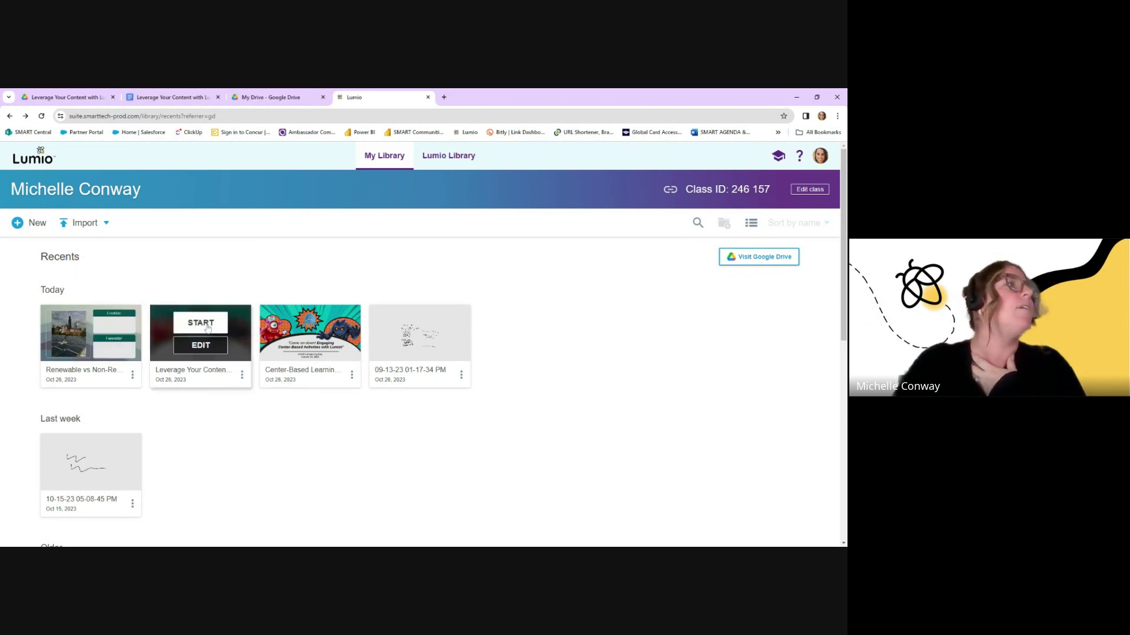
Start presenting the Leverage Your Content lesson and go to page 22, the key takeaway reflection question
{"action": "left_click", "coordinate": [207, 321]}
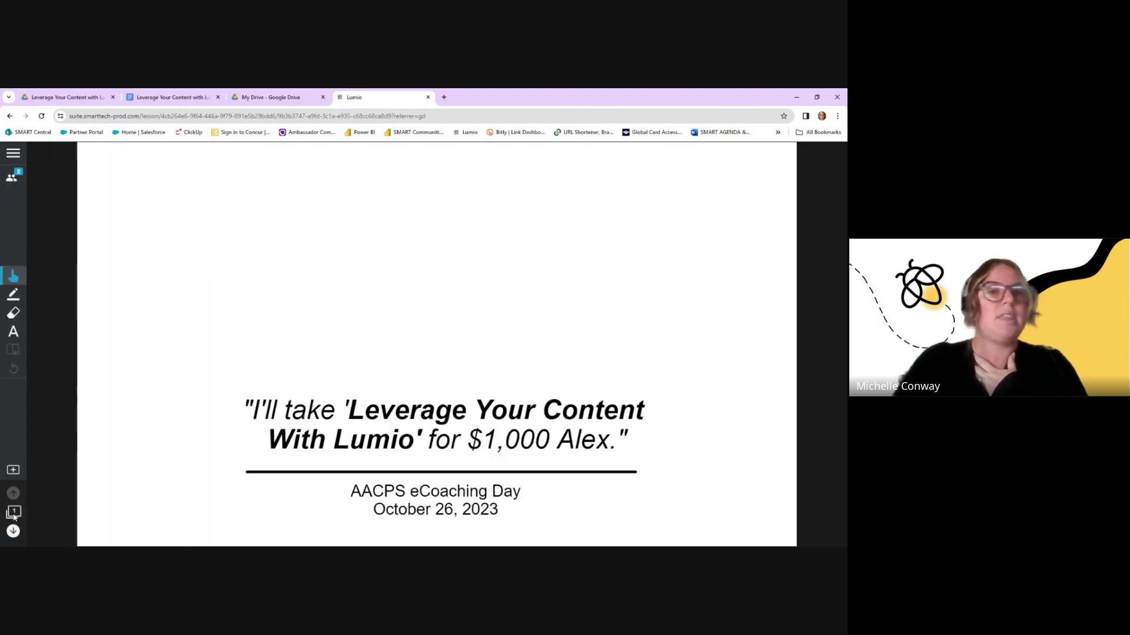
{"action": "left_click", "coordinate": [13, 513]}
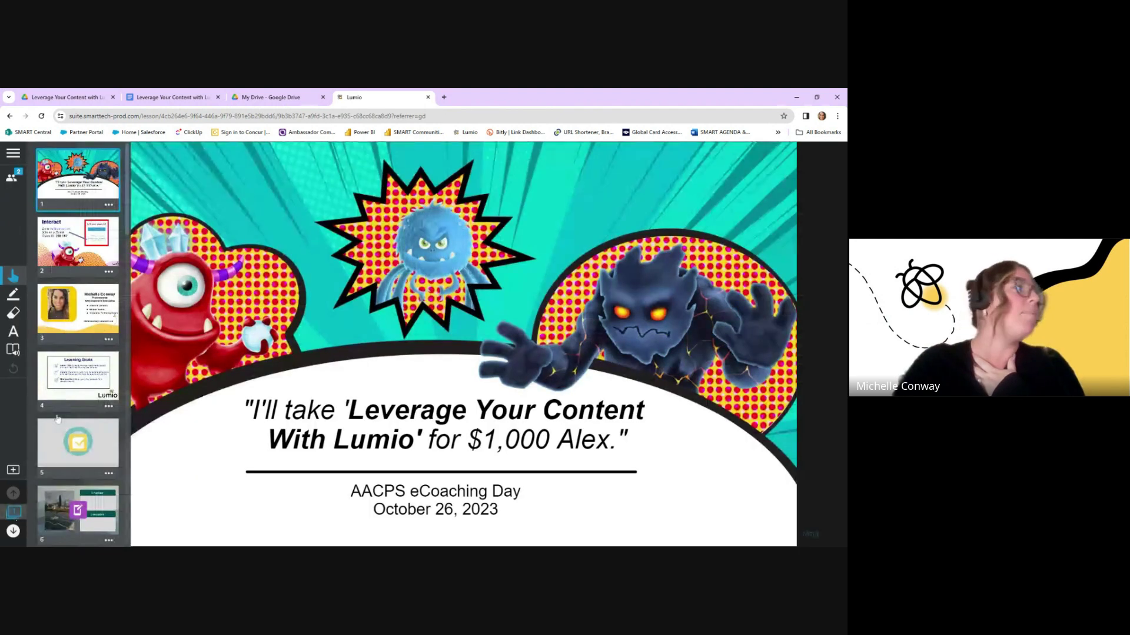
{"action": "scroll", "coordinate": [57, 418], "scroll_direction": "down", "scroll_amount": 20}
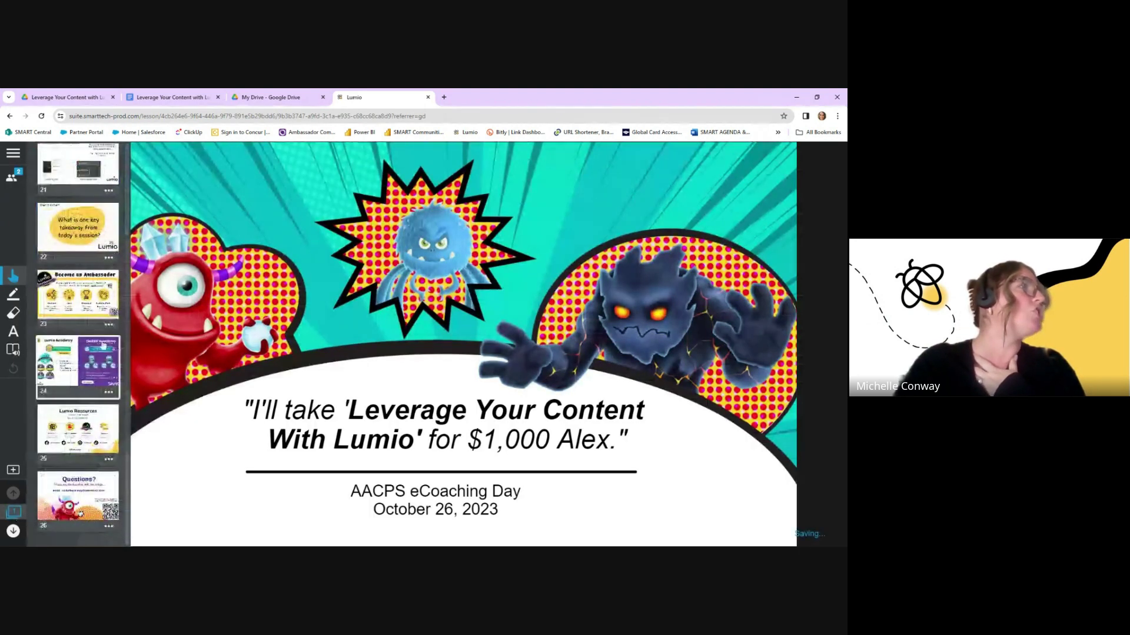
{"action": "left_click", "coordinate": [94, 254]}
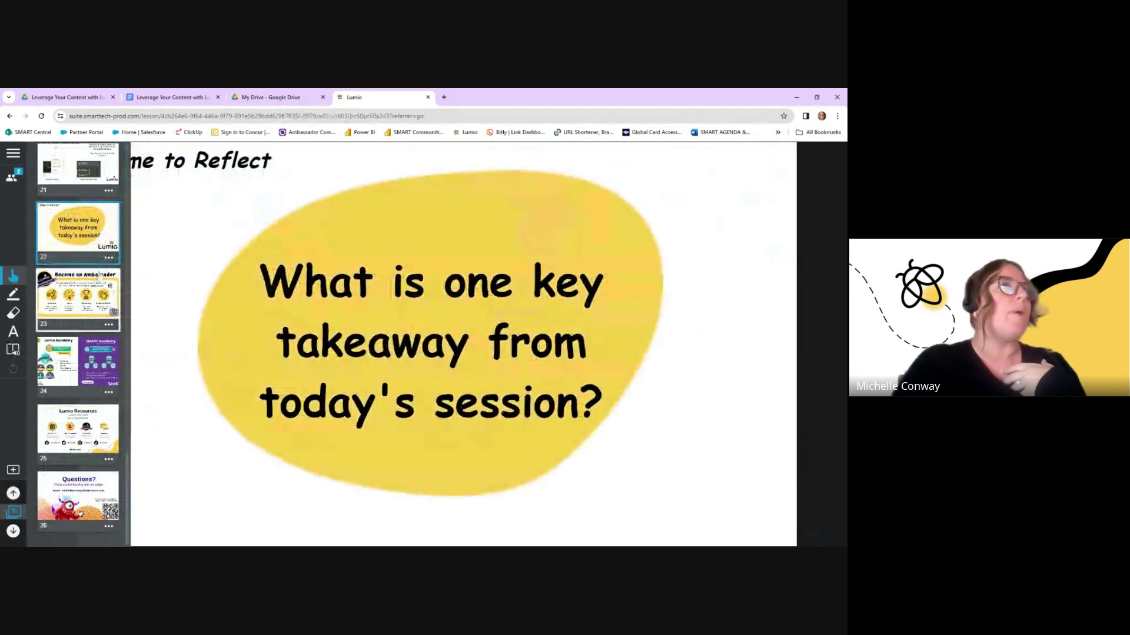